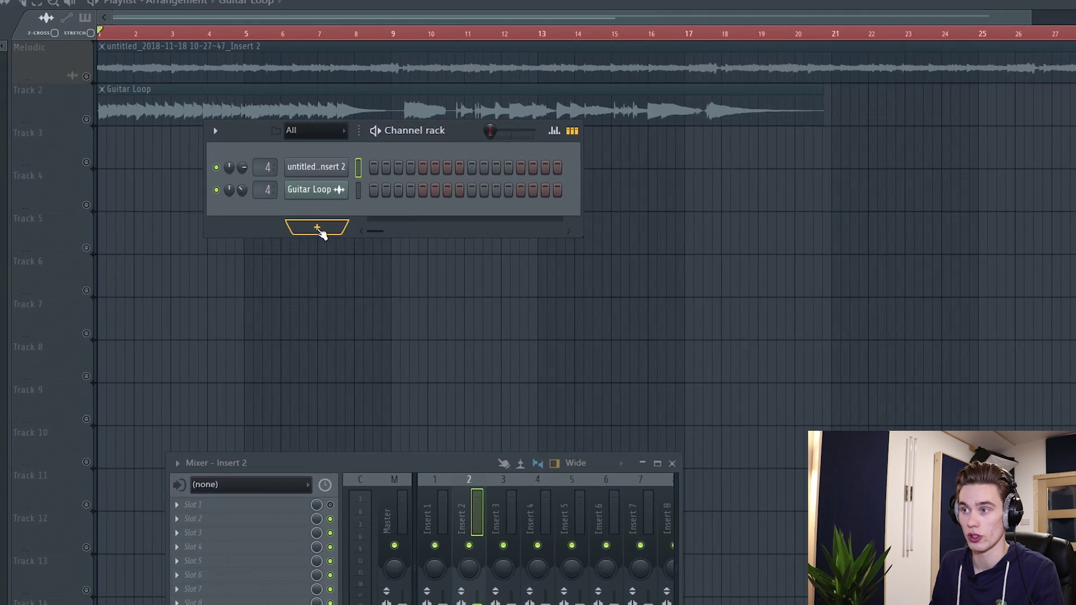
# Add a Patcher instrument channel to the channel rack and close its window.
pyautogui.click(318, 229)
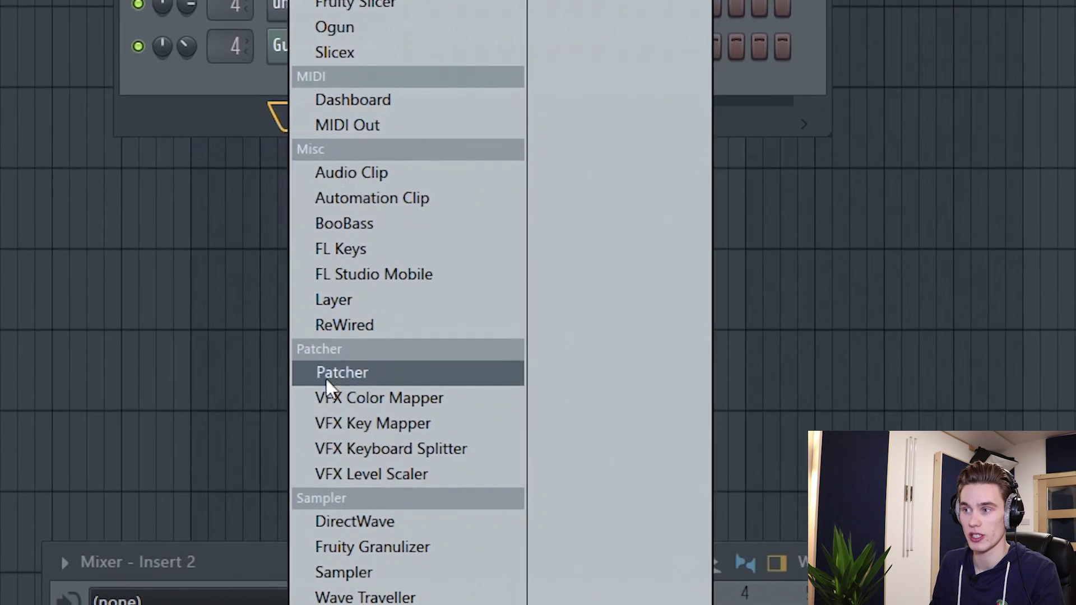
pyautogui.click(347, 352)
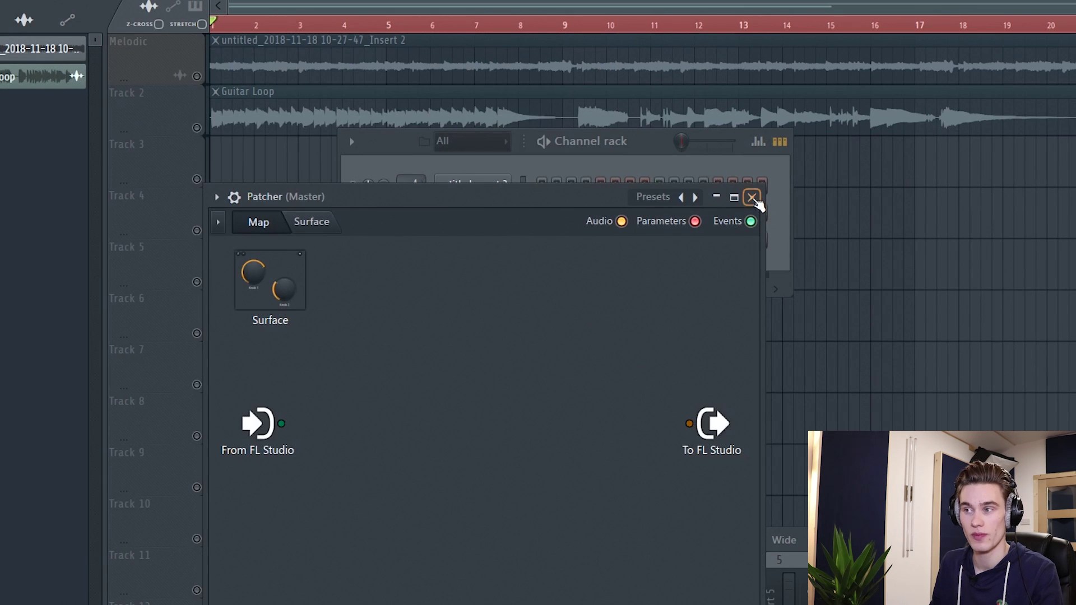
pyautogui.click(753, 197)
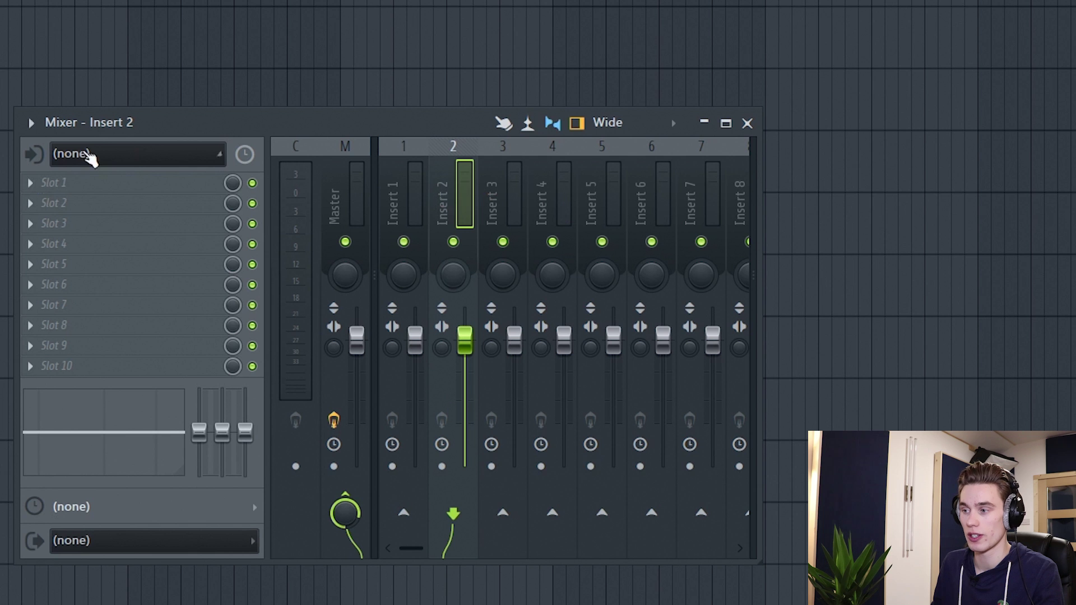
# Load Patcher as an effect in slot 1 of mixer track Insert 2.
pyautogui.click(32, 189)
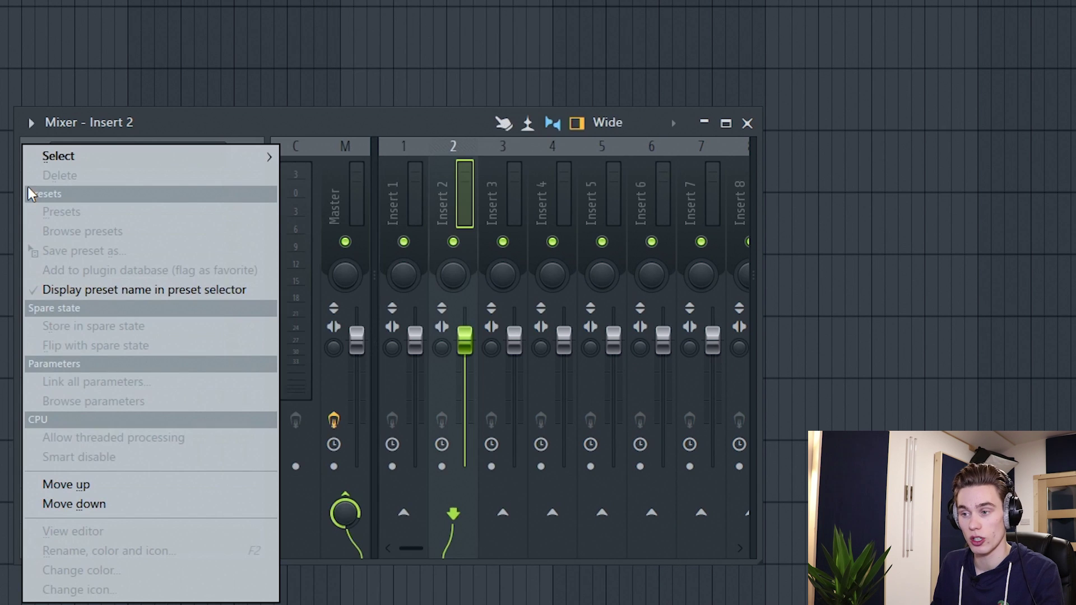
pyautogui.moveTo(189, 155)
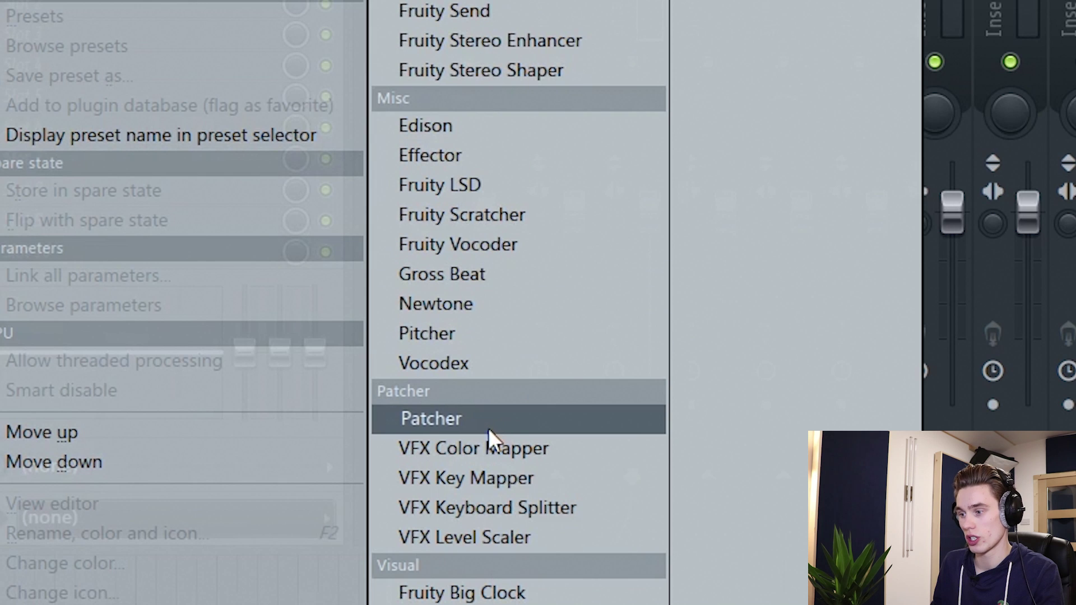
pyautogui.click(487, 430)
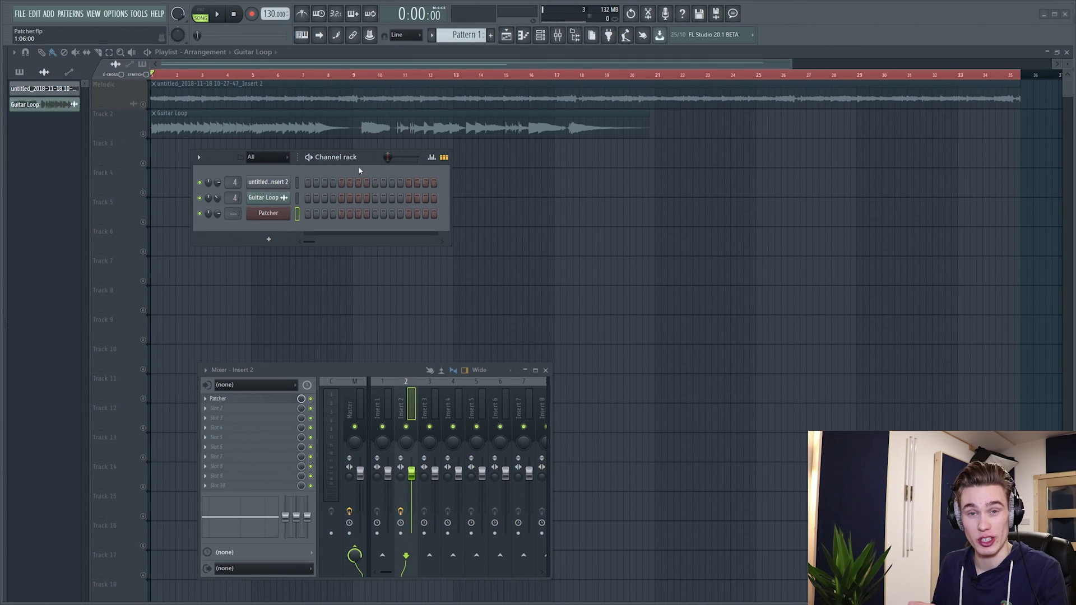
# Hide the channel rack and keep the mixer open over the playlist.
pyautogui.moveTo(363, 158); pyautogui.dragTo(333, 144)
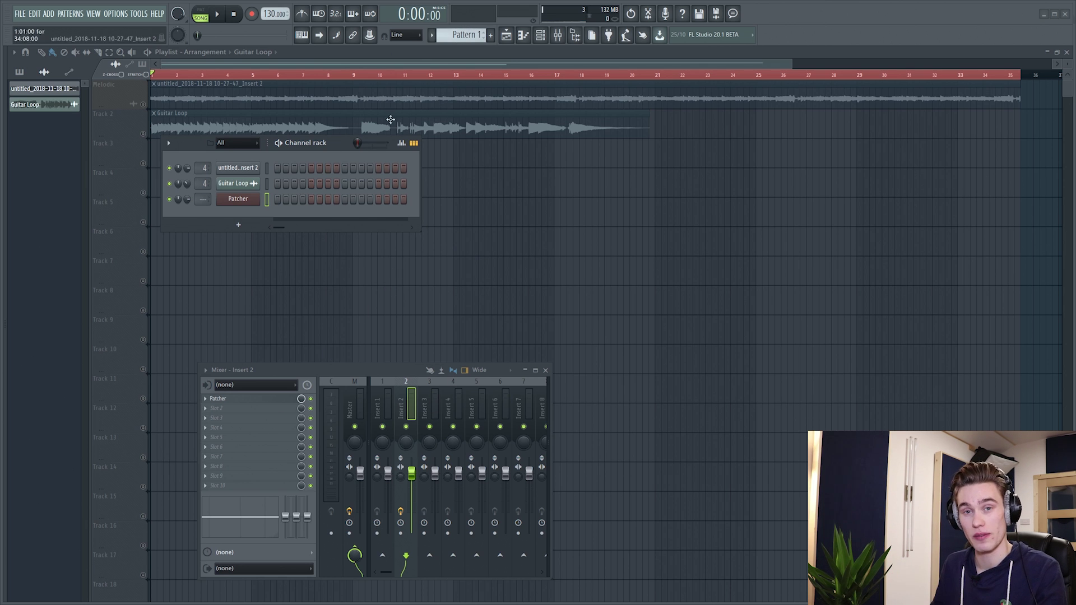
pyautogui.press('F9')
pyautogui.press('F9')
pyautogui.press('F6')
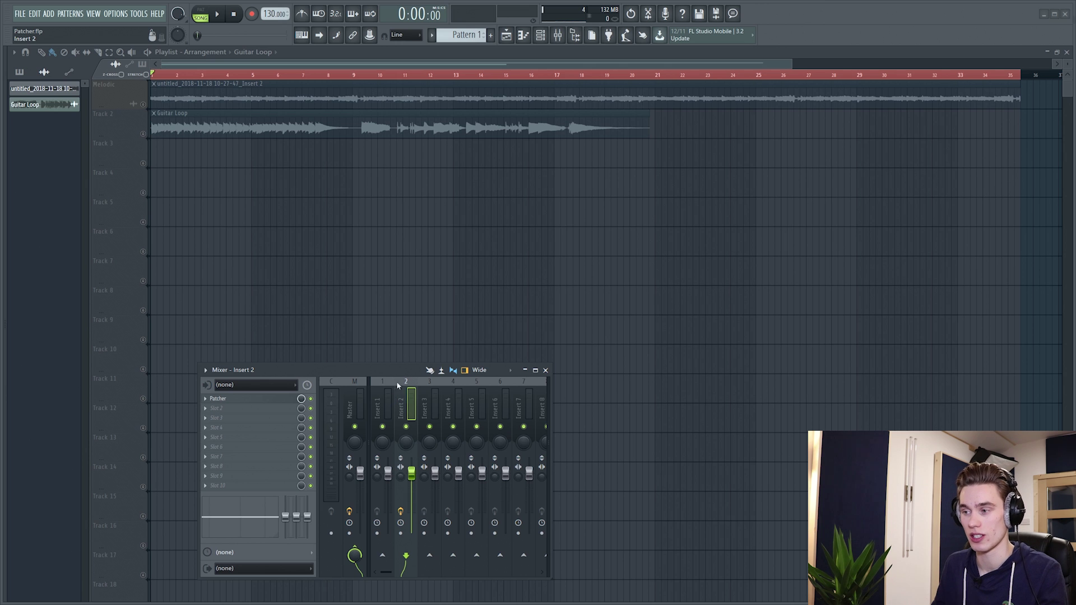
# Open the Patcher effect on Insert 2 and arrange its enlarged window above the mixer.
pyautogui.moveTo(396, 371); pyautogui.dragTo(400, 344)
pyautogui.click(218, 399)
pyautogui.moveTo(263, 127); pyautogui.dragTo(471, 76)
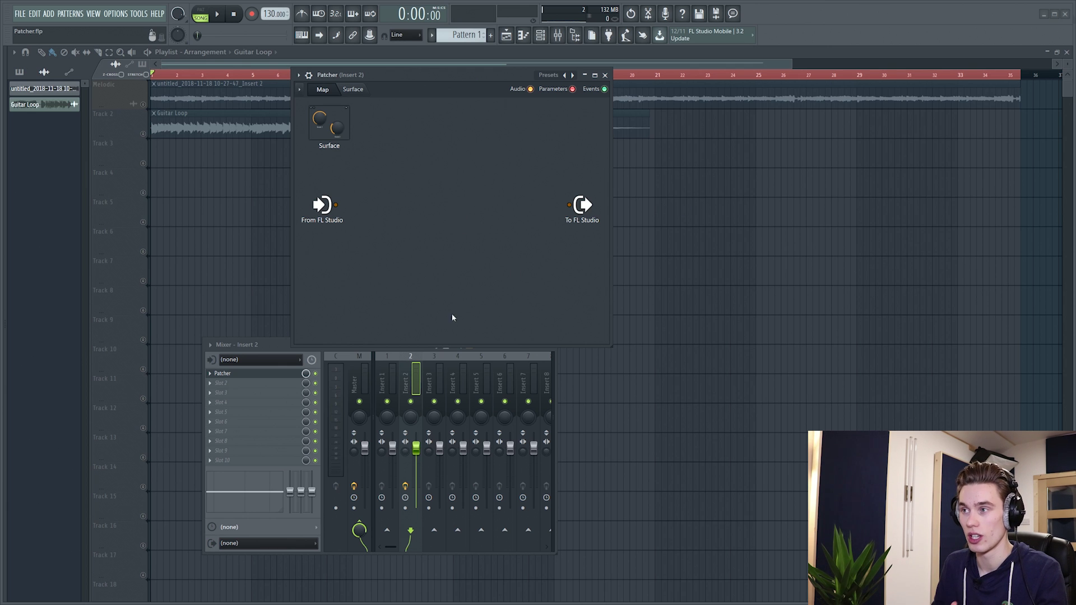
pyautogui.moveTo(618, 358); pyautogui.dragTo(524, 297)
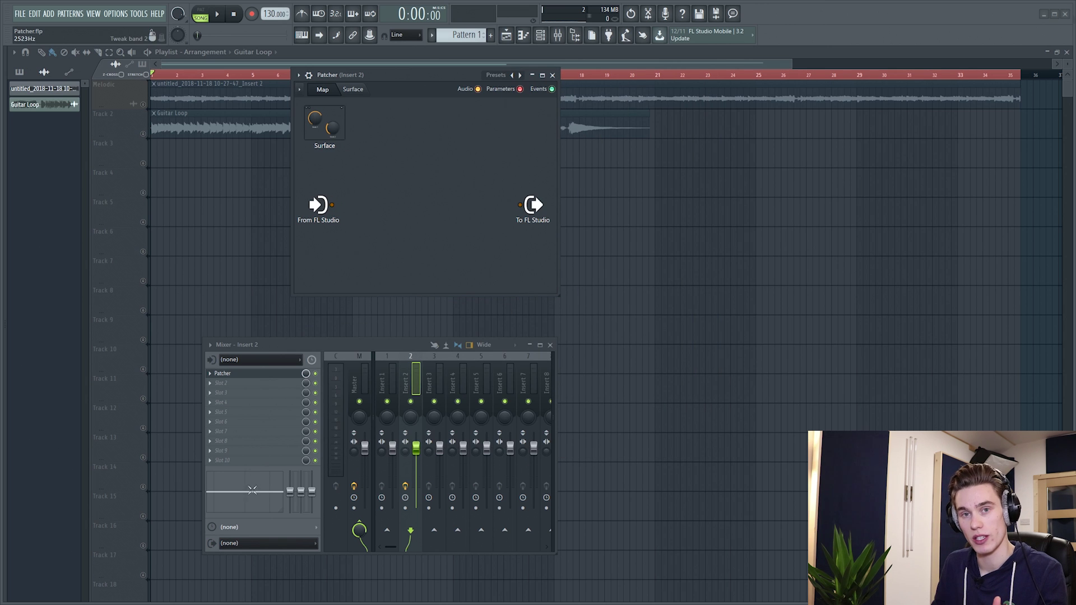
pyautogui.moveTo(415, 77); pyautogui.dragTo(382, 96)
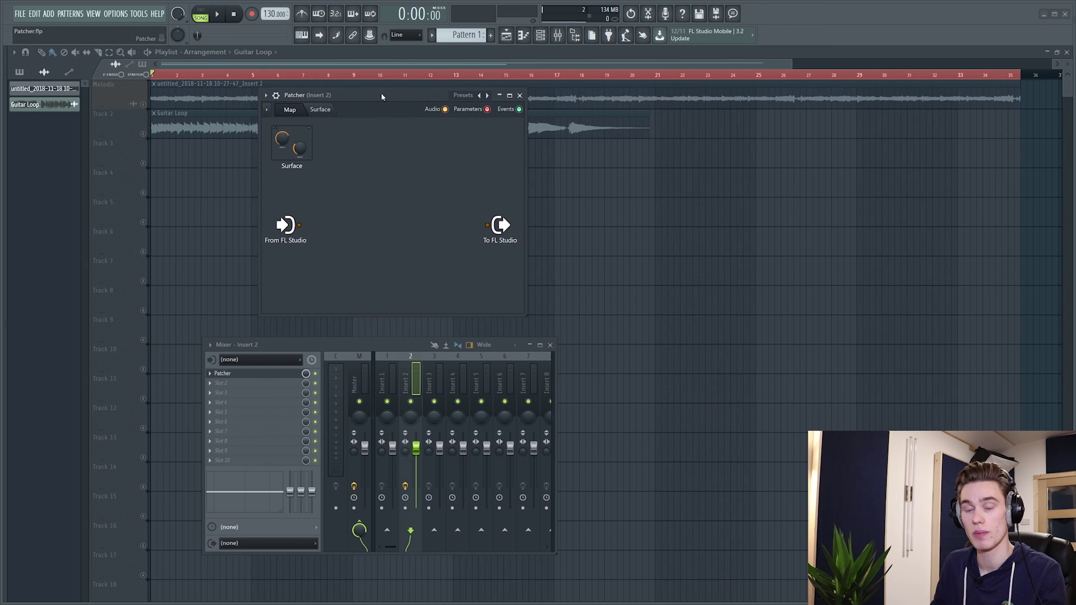
pyautogui.moveTo(525, 314); pyautogui.dragTo(626, 352)
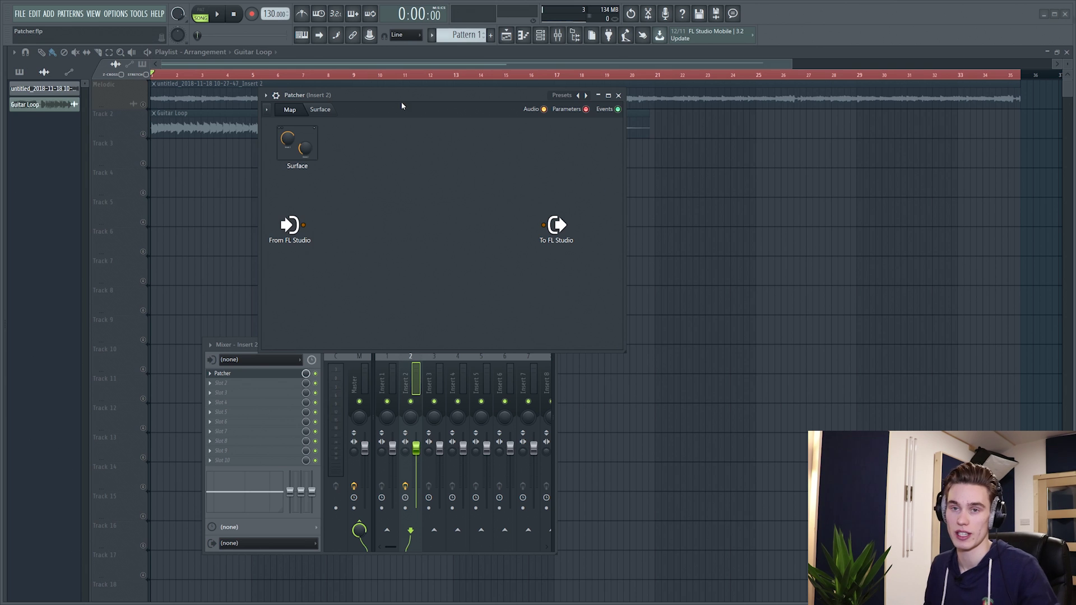
# Close the Patcher window and play the Guitar Loop with the Patcher effect bypassed.
pyautogui.press('Escape')
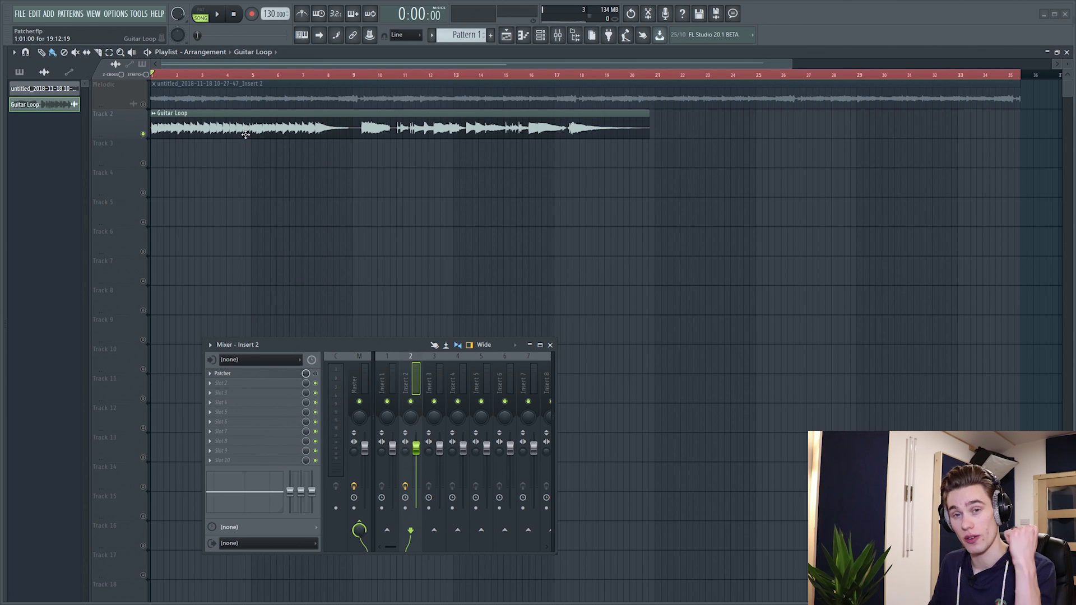
pyautogui.press('space')
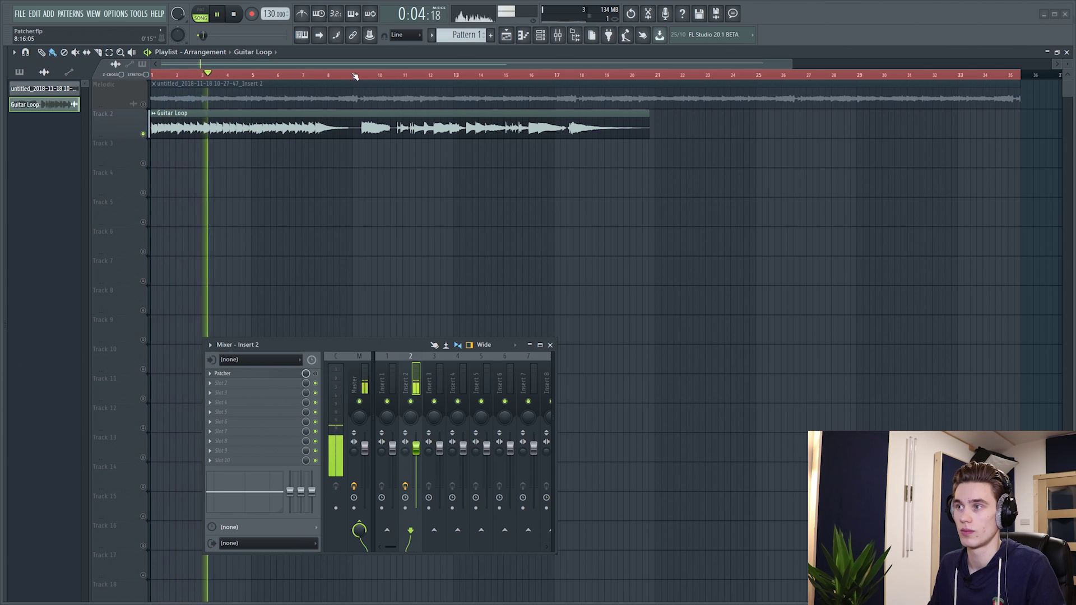
pyautogui.press('space')
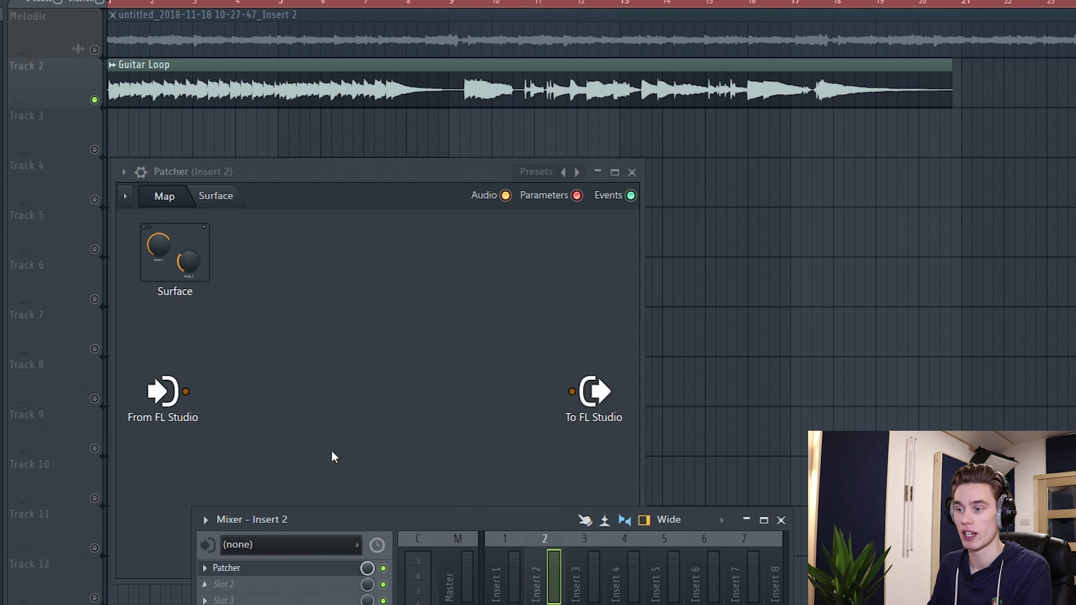
# Play the Guitar Loop through Patcher without any connection between its input and output.
pyautogui.moveTo(288, 157); pyautogui.dragTo(314, 171)
pyautogui.press('space')
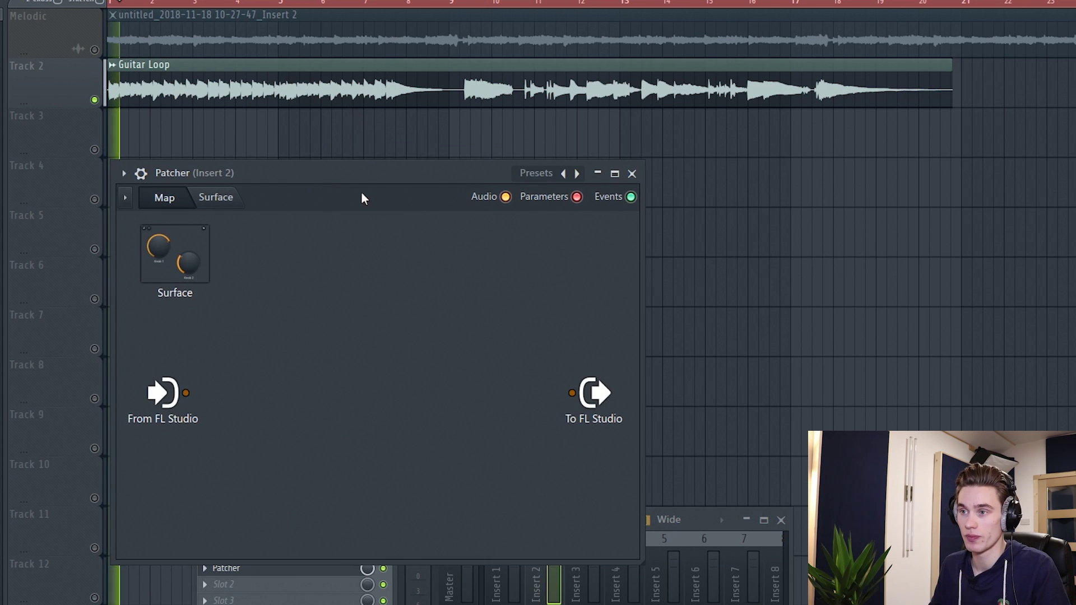
pyautogui.moveTo(340, 178)
pyautogui.mouseDown()
pyautogui.moveTo(337, 166)
pyautogui.moveTo(337, 188)
pyautogui.mouseUp()
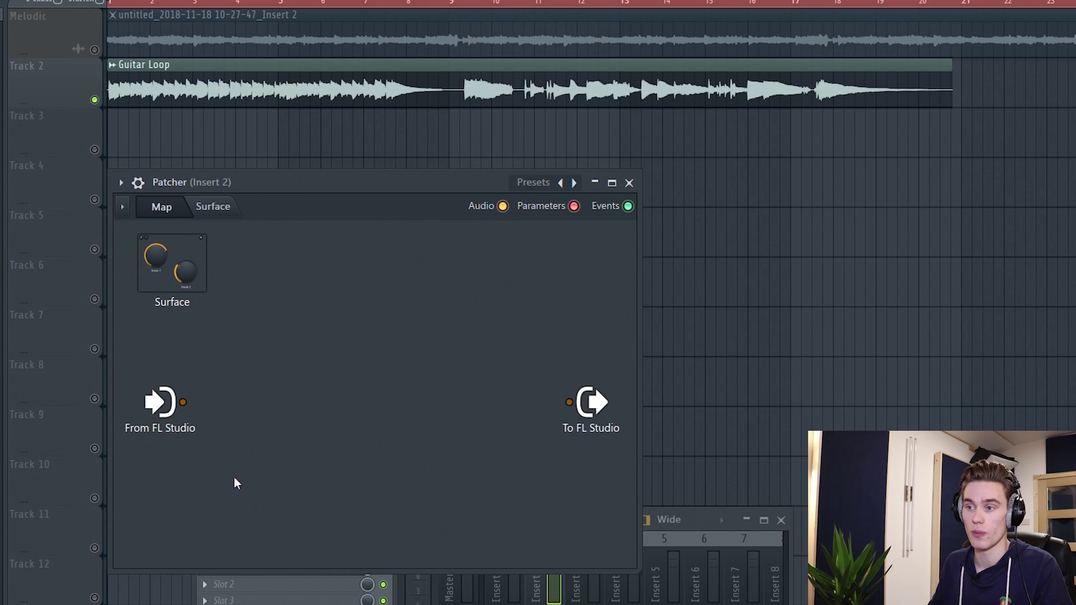
pyautogui.moveTo(299, 186); pyautogui.dragTo(526, 87)
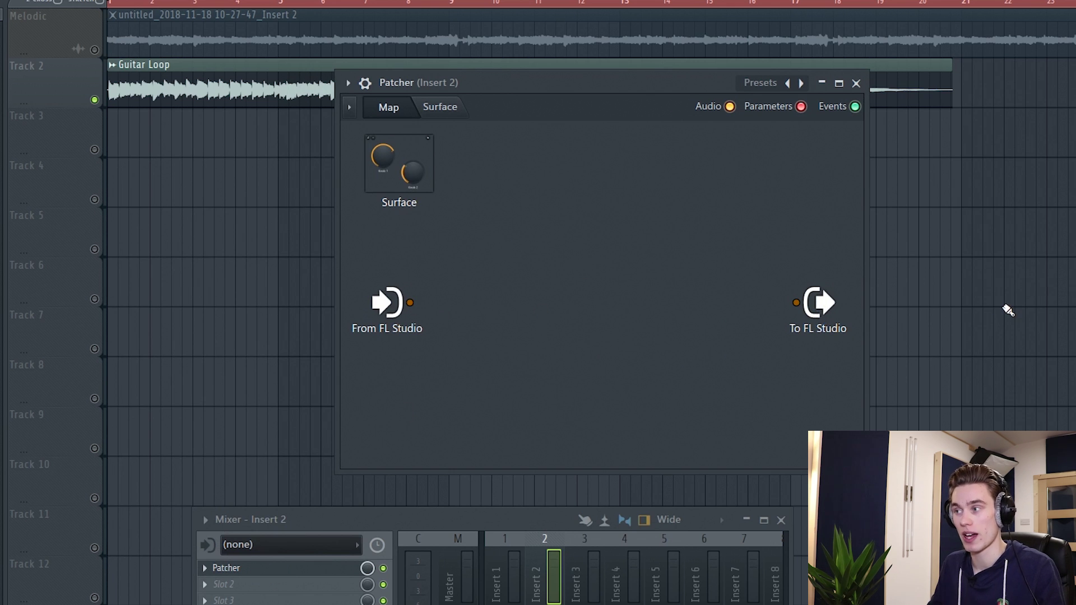
pyautogui.moveTo(536, 82); pyautogui.dragTo(433, 139)
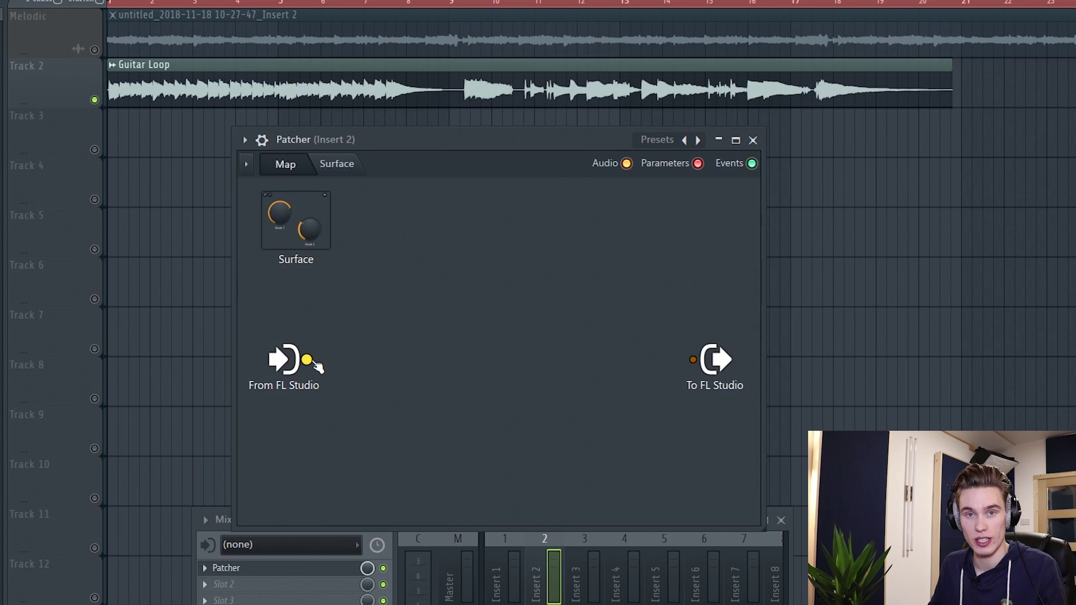
# Connect the From FL Studio audio output to To FL Studio in Patcher and play the Guitar Loop through it.
pyautogui.moveTo(307, 359); pyautogui.dragTo(694, 361)
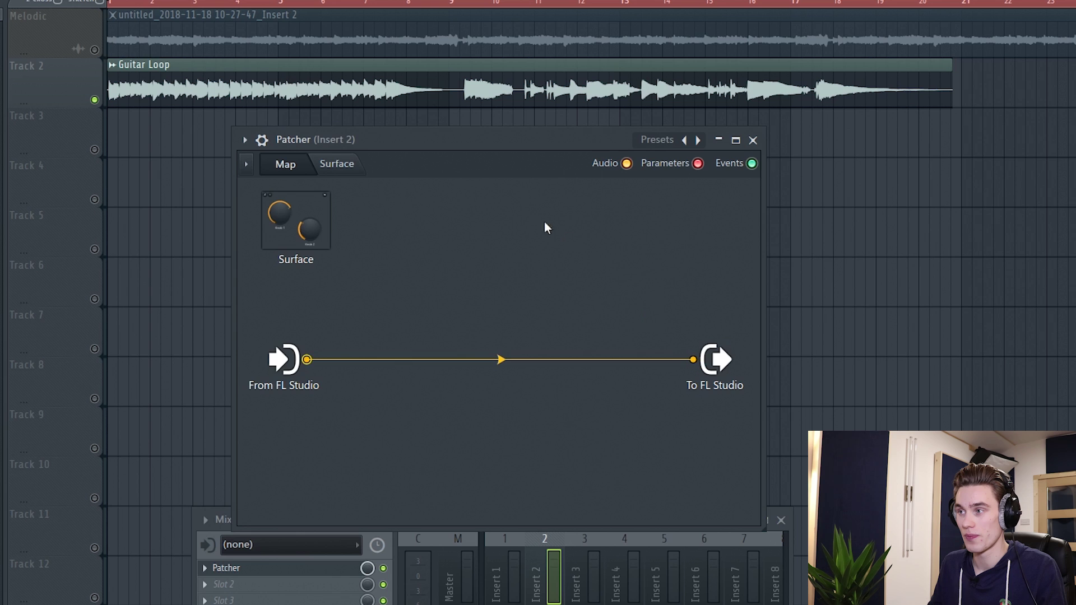
pyautogui.moveTo(498, 142); pyautogui.dragTo(464, 143)
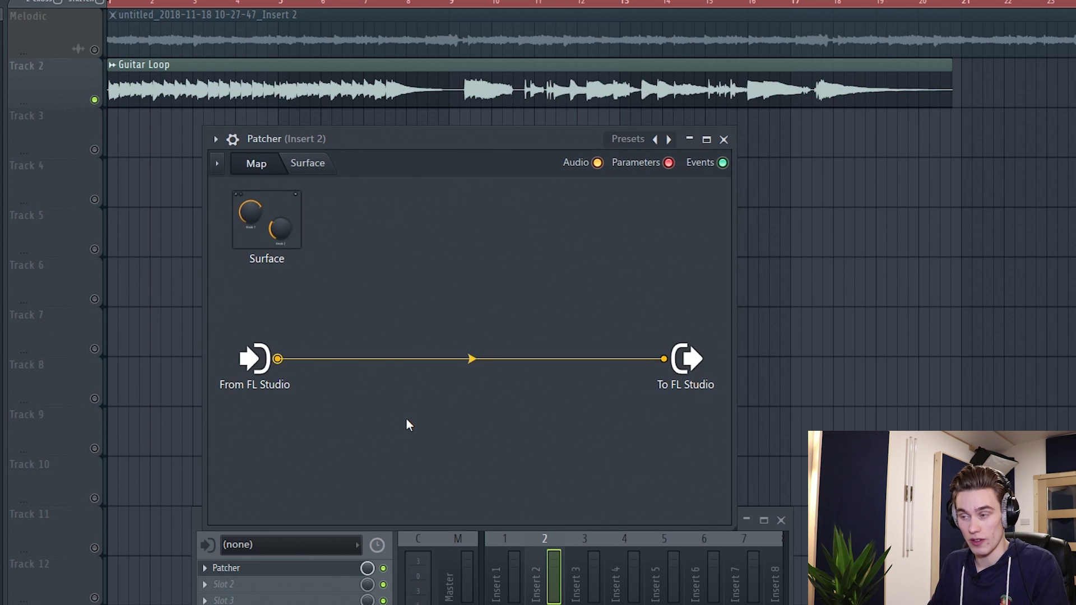
pyautogui.press('space')
pyautogui.moveTo(469, 365)
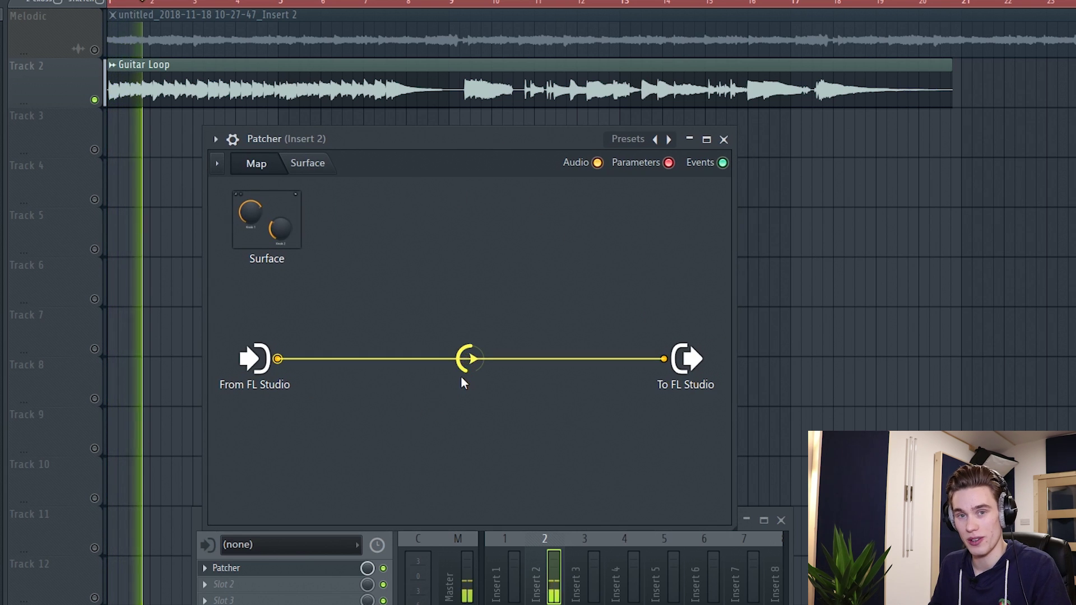
pyautogui.press('space')
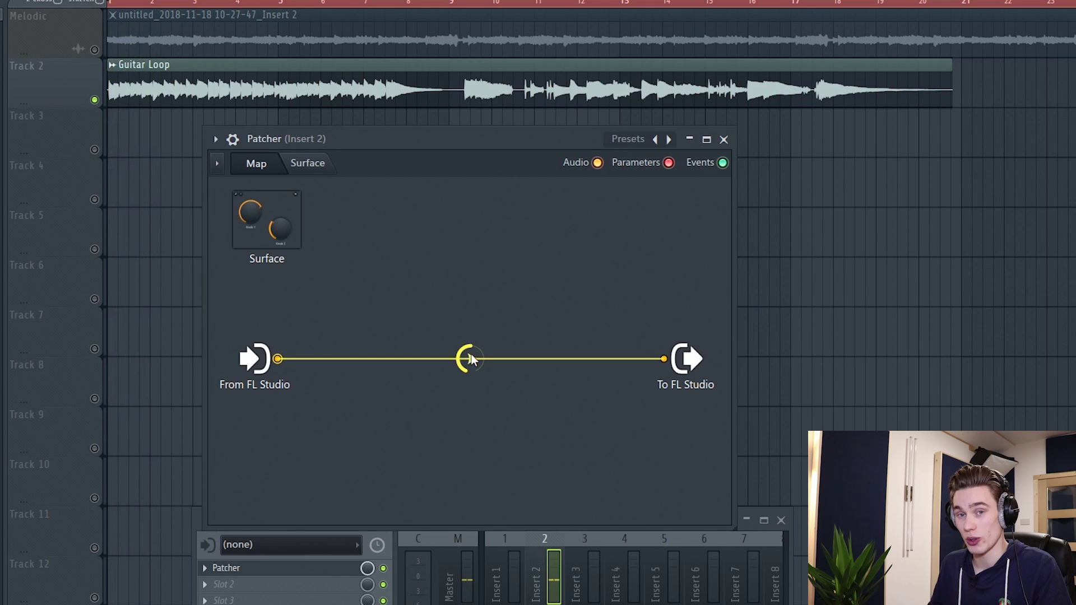
pyautogui.press('space')
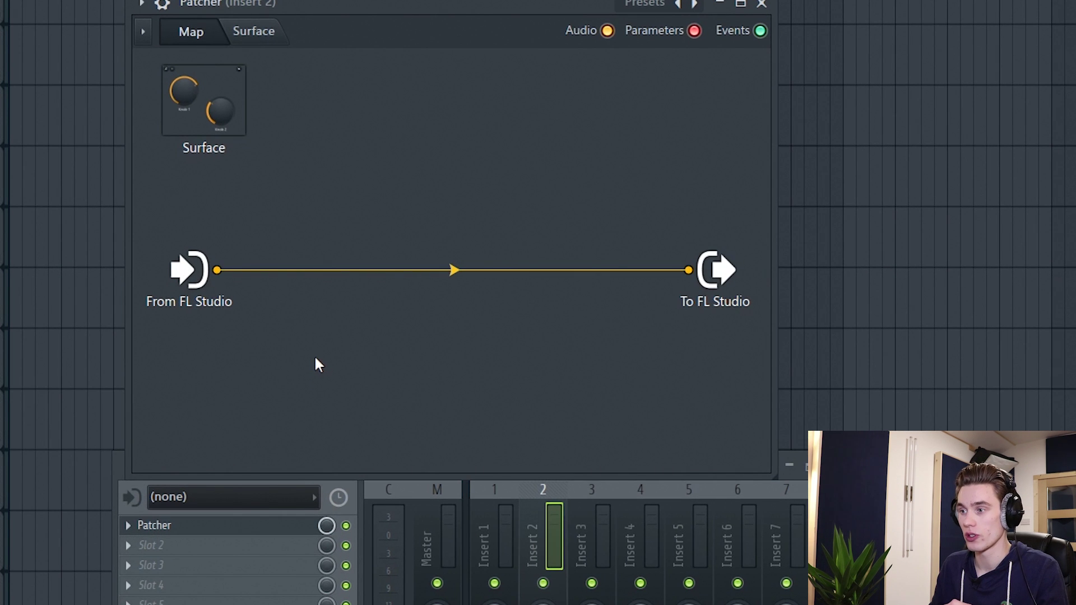
# Add Fruity Parametric EQ 2 to the Patcher map and place it below the direct audio connection.
pyautogui.rightClick(315, 359)
pyautogui.moveTo(355, 383)
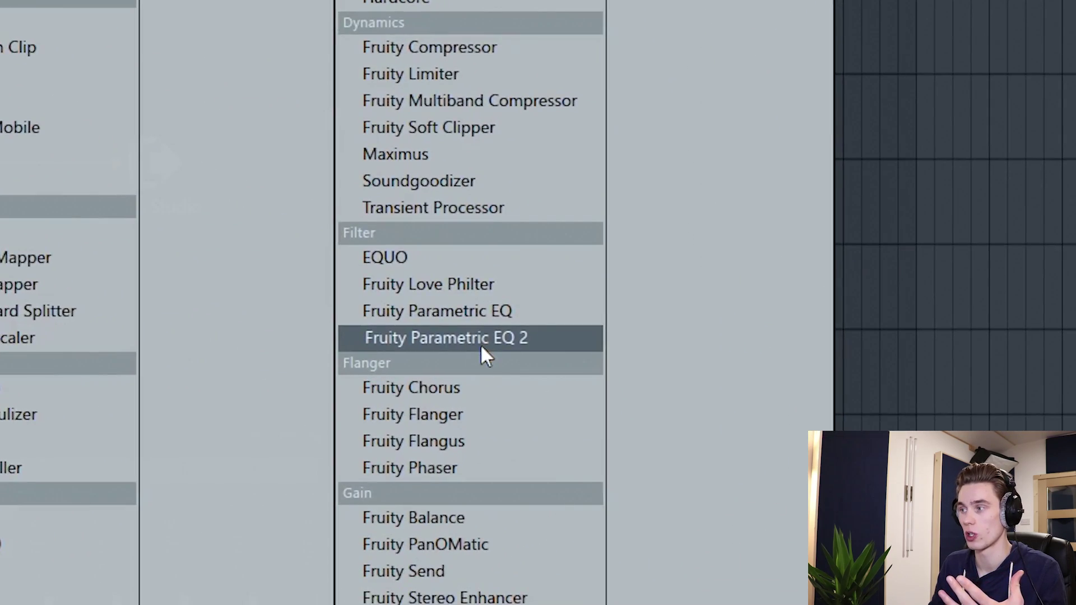
pyautogui.click(645, 352)
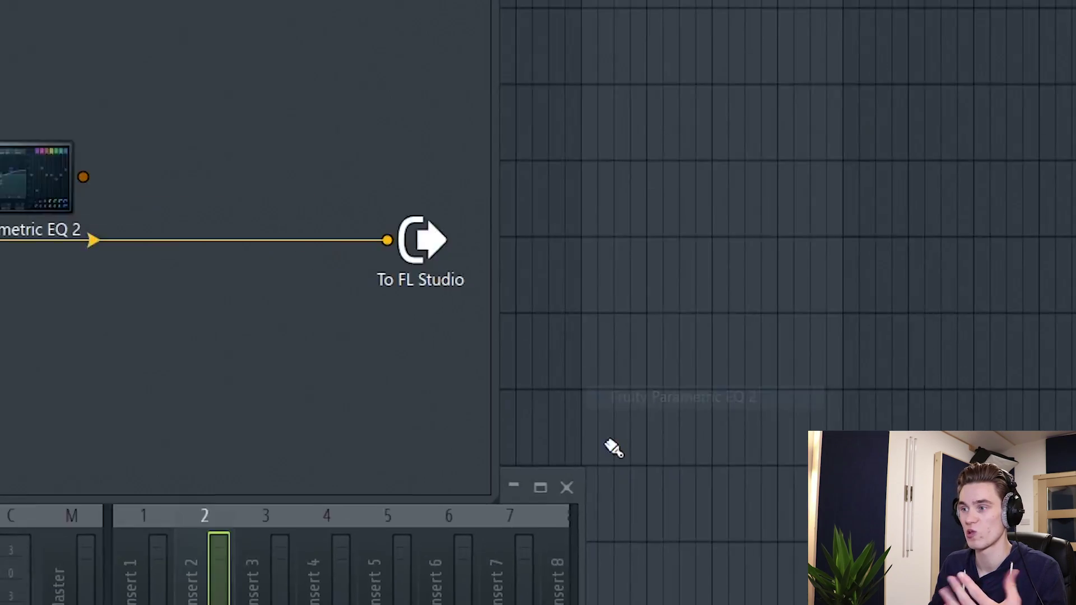
pyautogui.moveTo(2, 177); pyautogui.dragTo(0, 378)
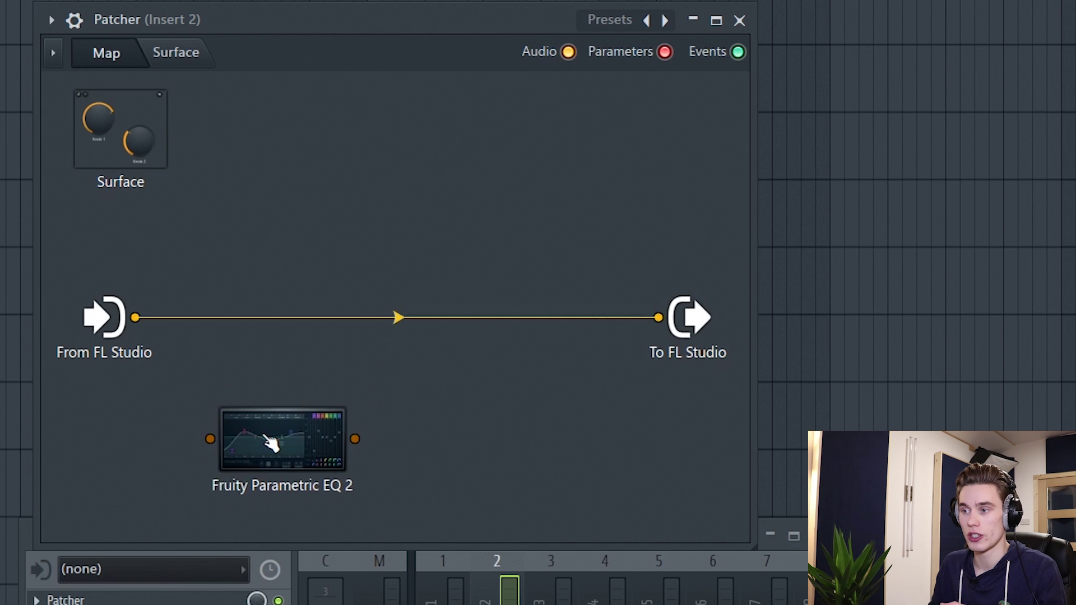
# In Fruity Parametric EQ 2, cut the lows steeply with band 1 and lower the high band 7 to about -6 dB.
pyautogui.click(271, 444)
pyautogui.moveTo(522, 352); pyautogui.dragTo(576, 447)
pyautogui.moveTo(842, 352); pyautogui.dragTo(835, 389)
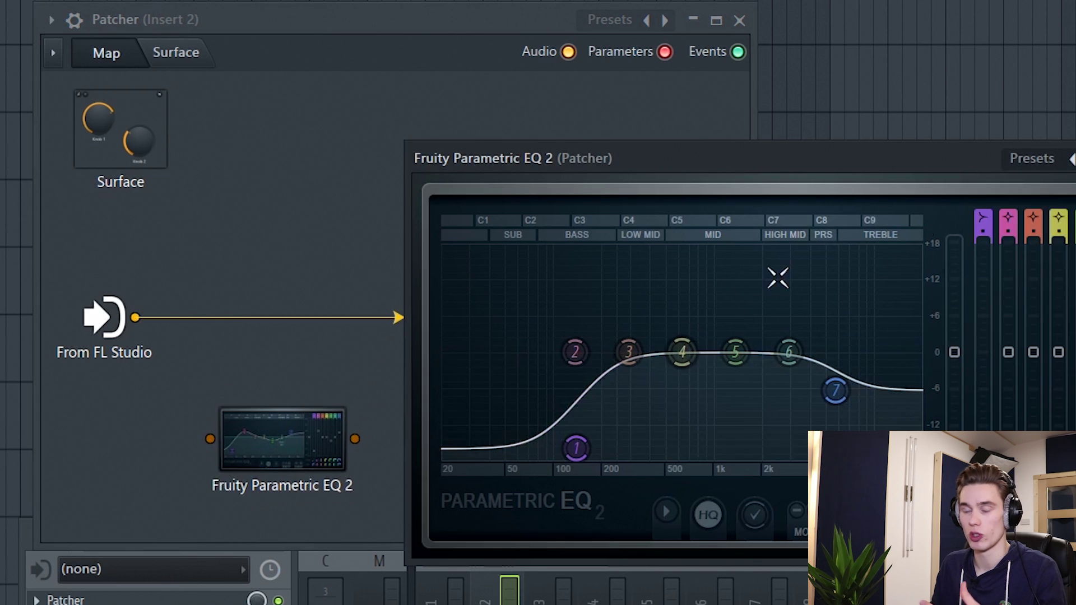
pyautogui.moveTo(576, 446); pyautogui.dragTo(592, 454)
pyautogui.press('Escape')
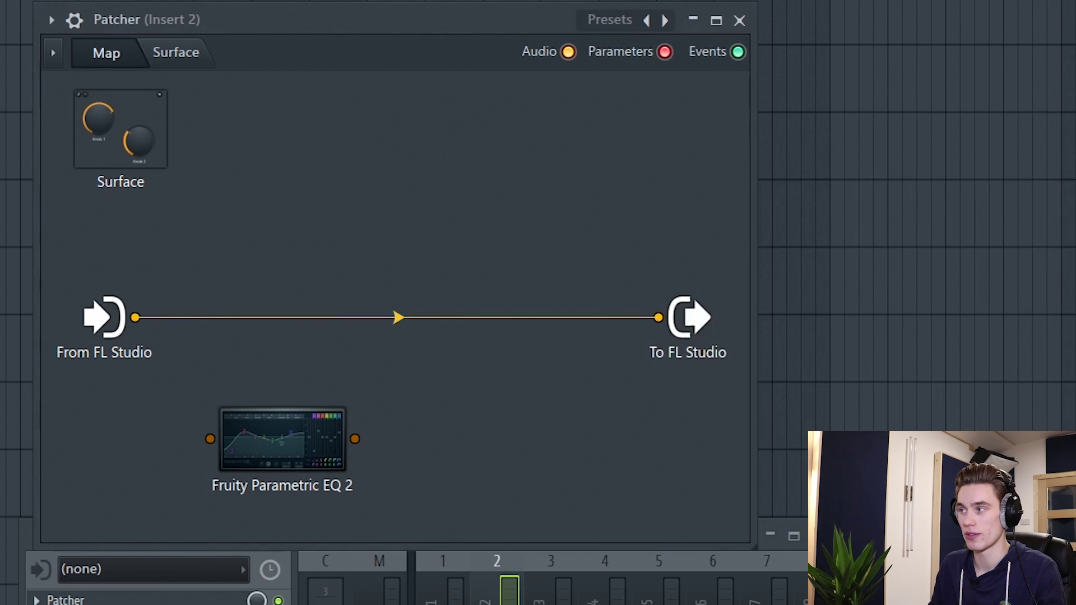
# Route From FL Studio through Fruity Parametric EQ 2 to To FL Studio and turn down the direct connection's level.
pyautogui.moveTo(135, 318); pyautogui.dragTo(210, 439)
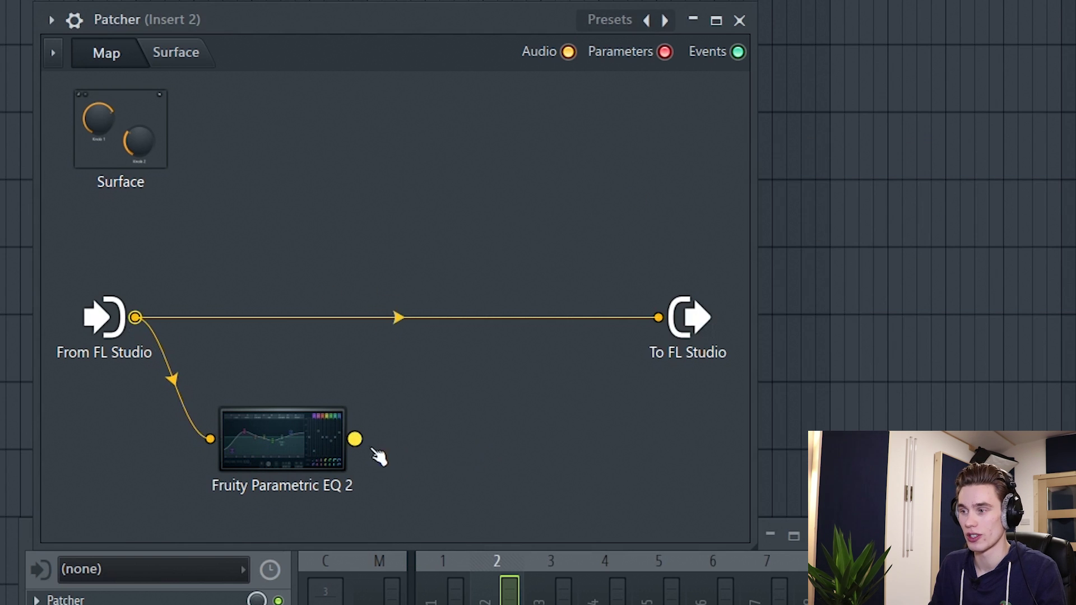
pyautogui.moveTo(357, 440); pyautogui.dragTo(659, 319)
pyautogui.moveTo(391, 317)
pyautogui.moveTo(398, 317); pyautogui.dragTo(398, 359)
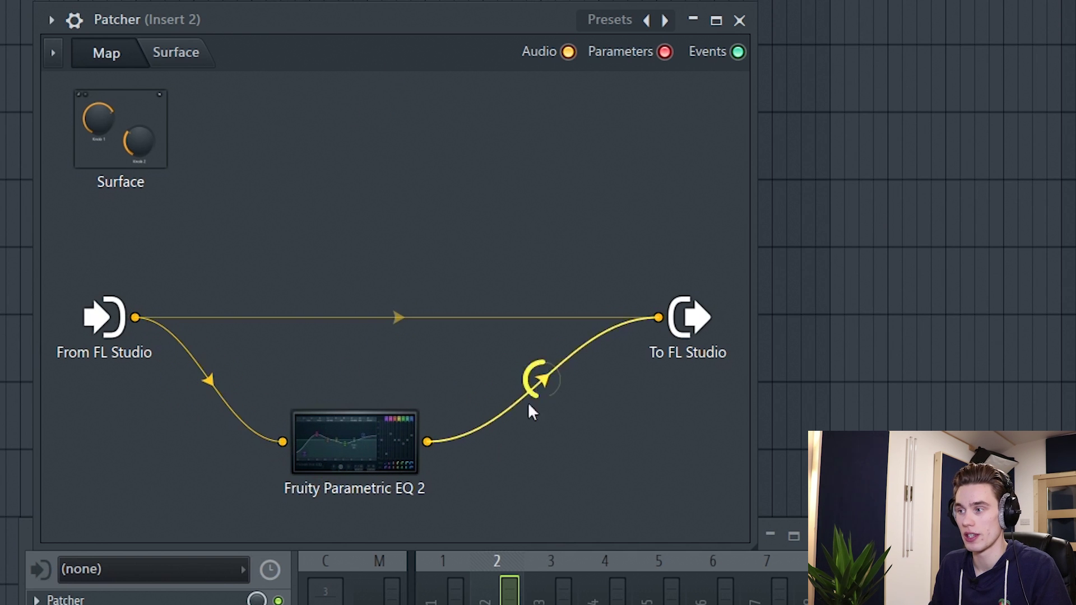
# Reopen Fruity Parametric EQ 2, readjust band 1's low cut and nudge band 3, then close the equalizer.
pyautogui.click(392, 443)
pyautogui.moveTo(658, 175); pyautogui.dragTo(464, 62)
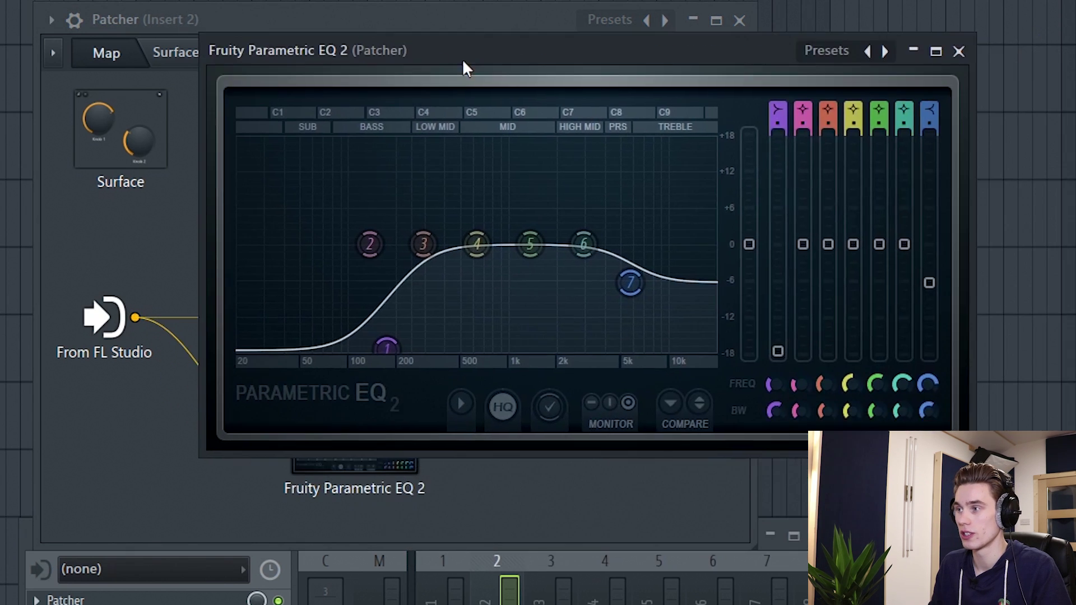
pyautogui.moveTo(387, 349); pyautogui.dragTo(370, 284)
pyautogui.moveTo(423, 244)
pyautogui.mouseDown()
pyautogui.moveTo(435, 197)
pyautogui.moveTo(435, 315)
pyautogui.moveTo(426, 242)
pyautogui.mouseUp()
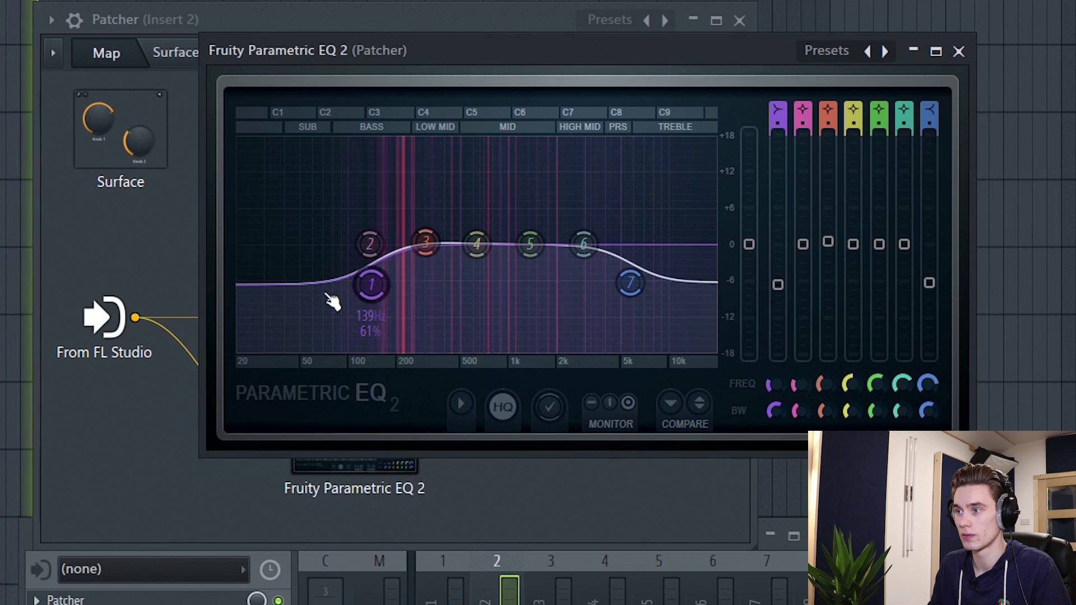
pyautogui.moveTo(372, 284); pyautogui.dragTo(387, 328)
pyautogui.click(959, 51)
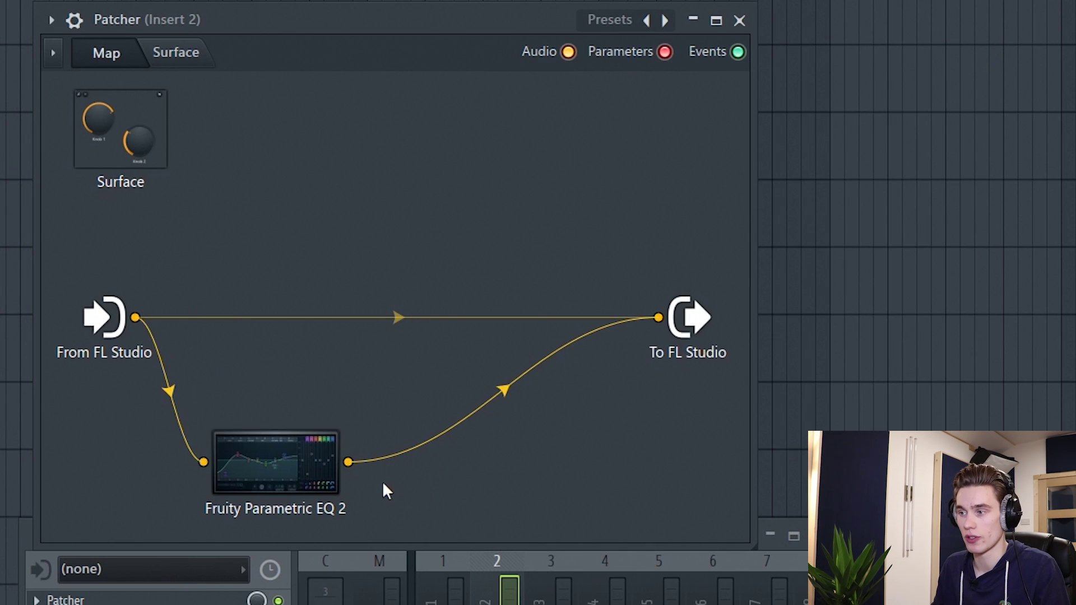
# Disconnect Fruity Parametric EQ 2's main output from To FL Studio, keeping the direct audio input connected.
pyautogui.rightClick(658, 318)
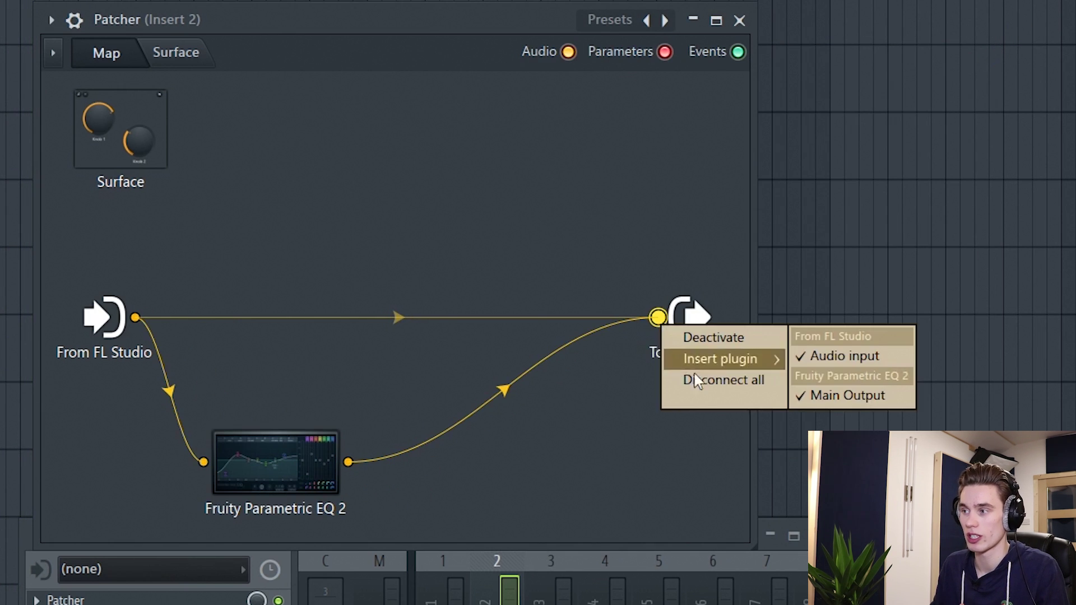
pyautogui.click(804, 396)
pyautogui.rightClick(658, 318)
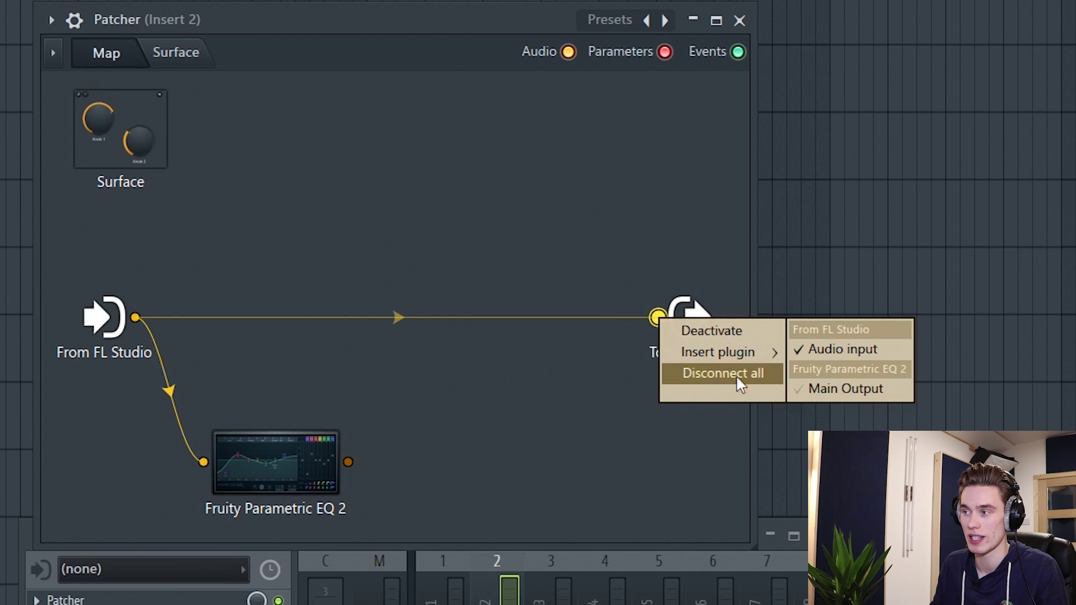
pyautogui.click(427, 421)
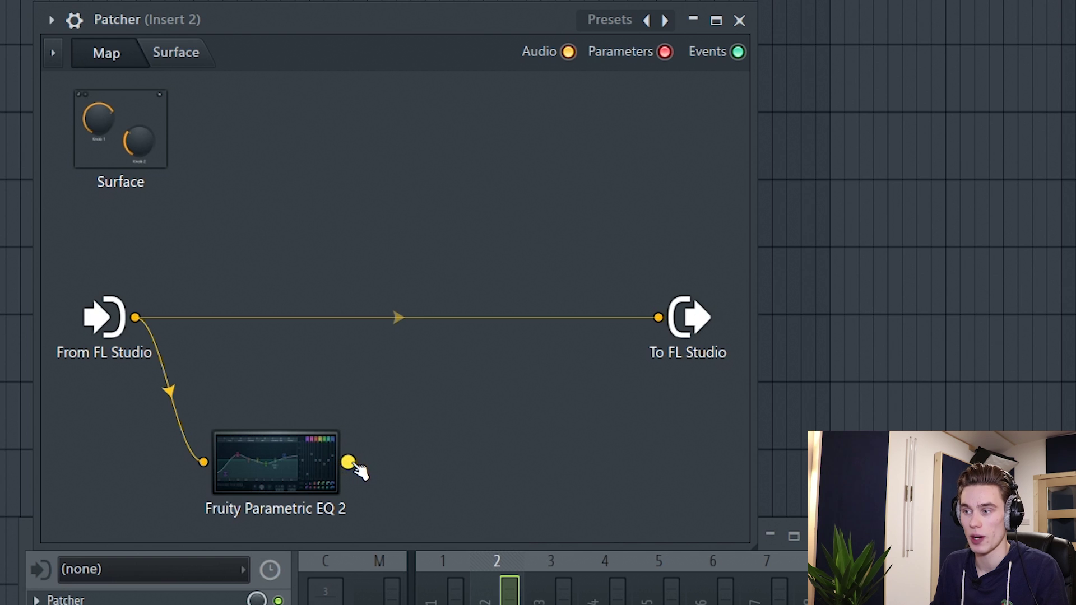
# Add Fruity Reeverb 2 to the Patcher map and place it just after Fruity Parametric EQ 2.
pyautogui.rightClick(426, 421)
pyautogui.moveTo(482, 454)
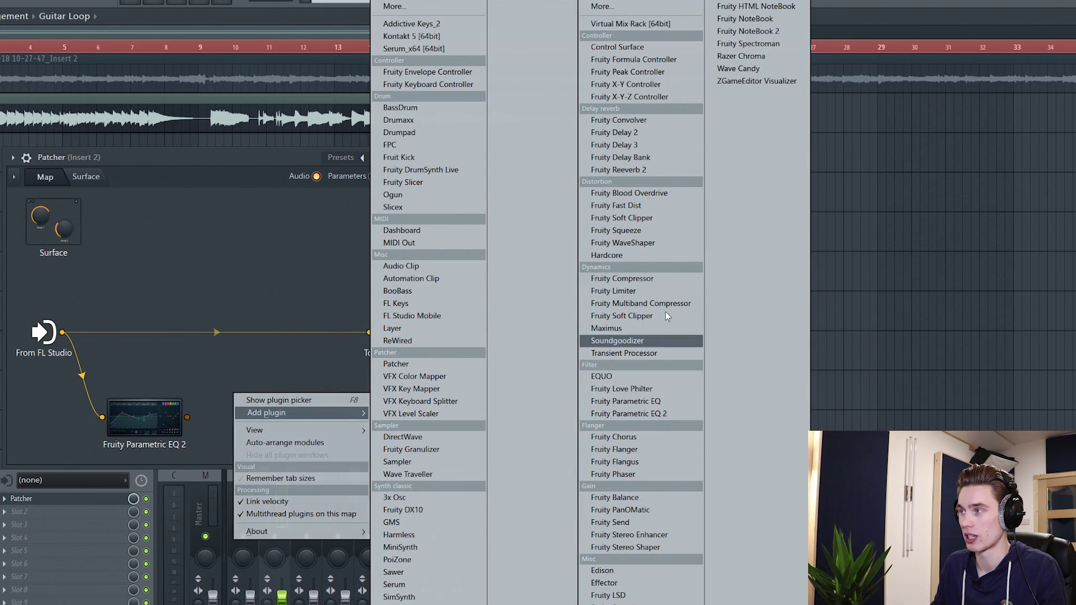
pyautogui.click(619, 170)
pyautogui.moveTo(160, 306); pyautogui.dragTo(318, 425)
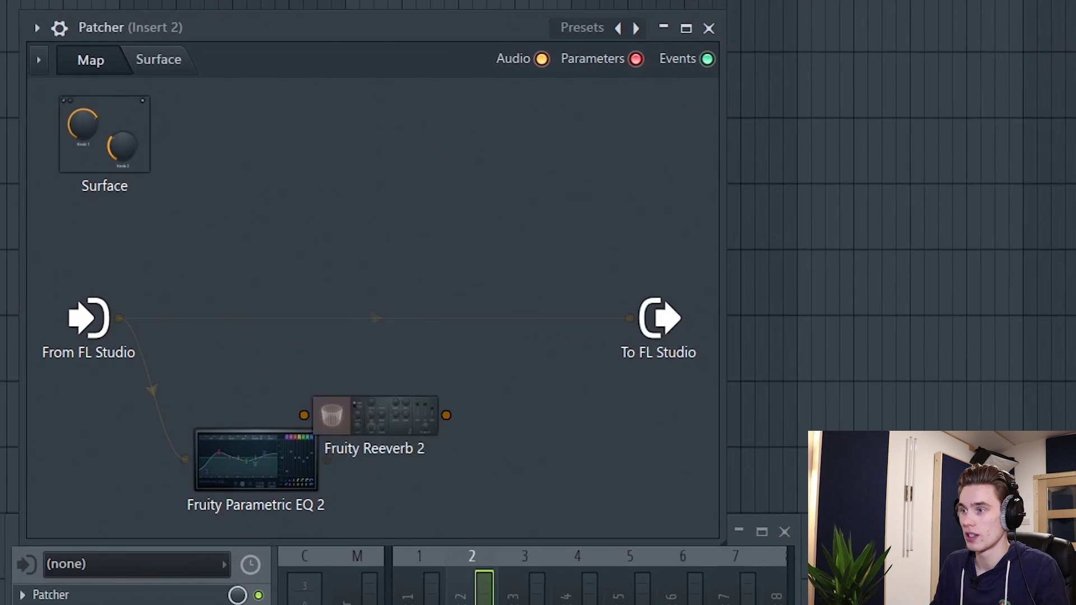
# Route Fruity Parametric EQ 2 through Fruity Reeverb 2 to To FL Studio and reposition the Patcher window.
pyautogui.moveTo(364, 476); pyautogui.dragTo(456, 449)
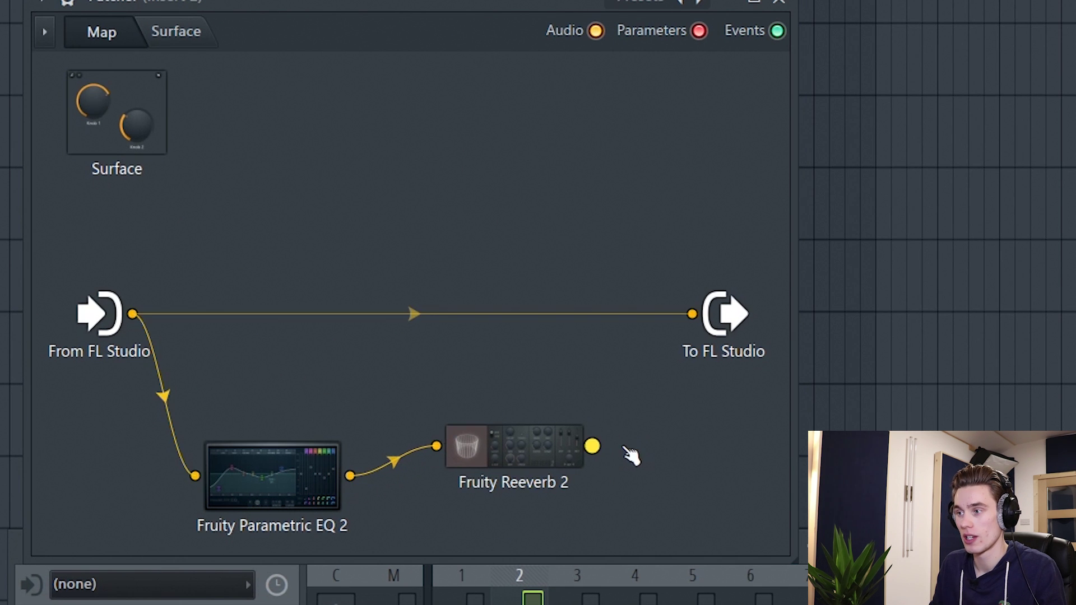
pyautogui.moveTo(593, 447); pyautogui.dragTo(692, 314)
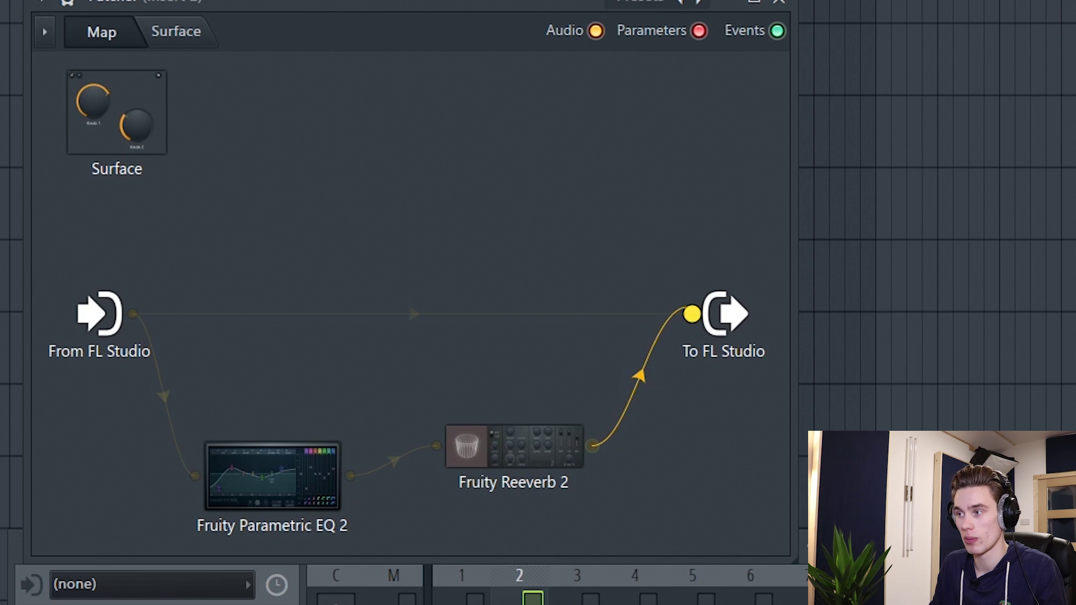
pyautogui.moveTo(367, 50); pyautogui.dragTo(433, 22)
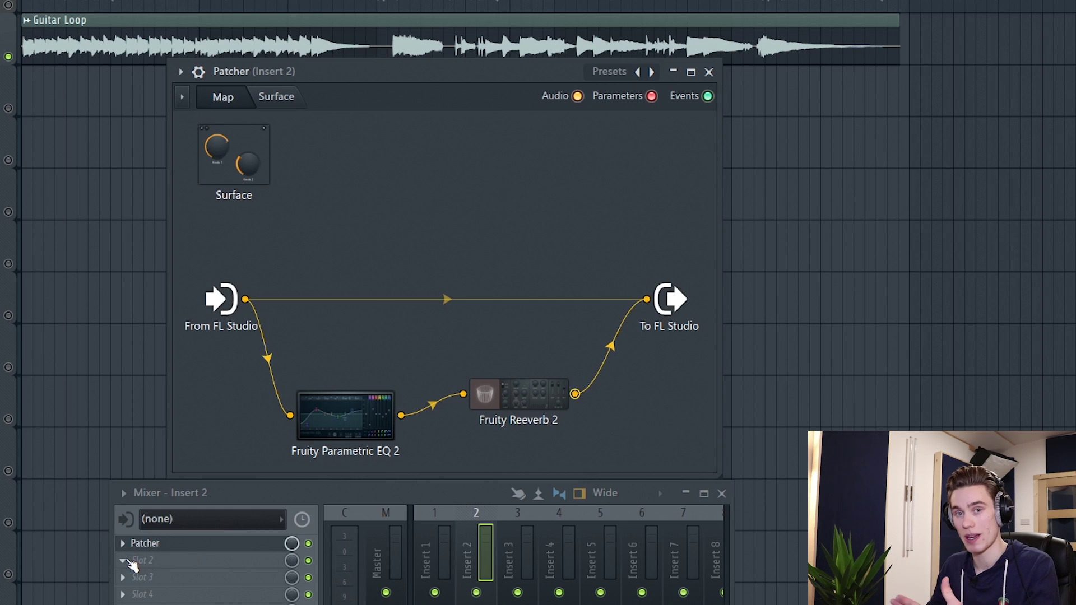
# Play the guitar loop and inspect Fruity Reeverb 2's settings, closing the reverb when done.
pyautogui.press('space')
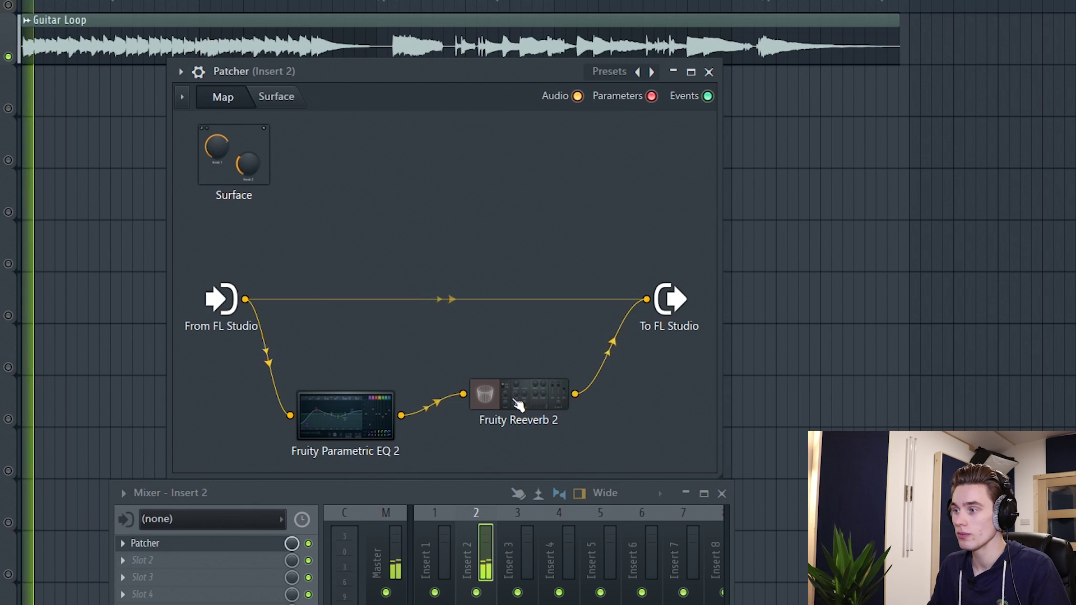
pyautogui.click(519, 394)
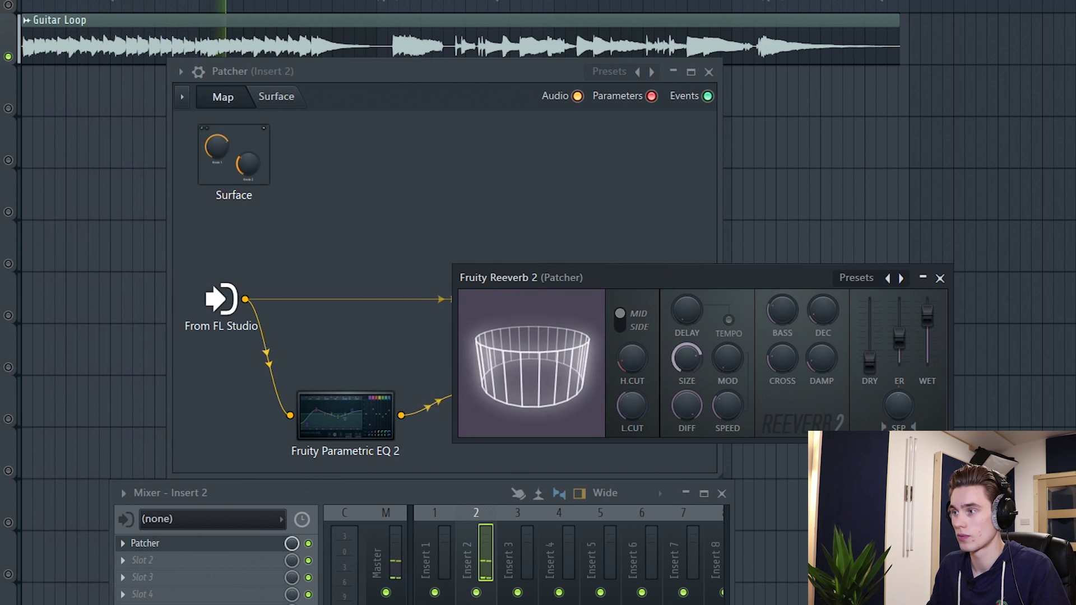
pyautogui.click(940, 278)
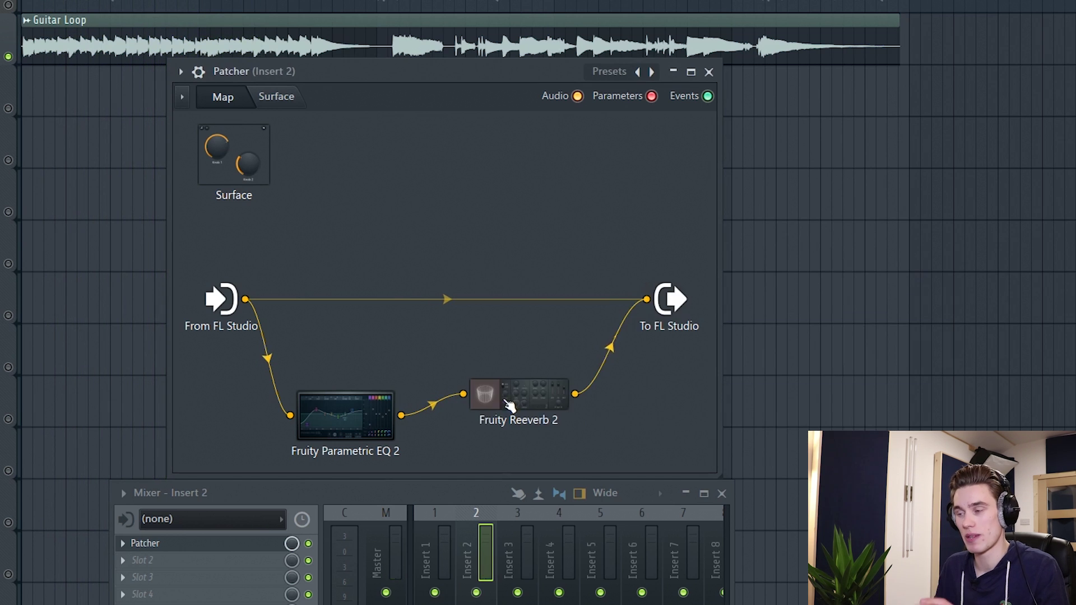
pyautogui.doubleClick(509, 405)
pyautogui.click(940, 278)
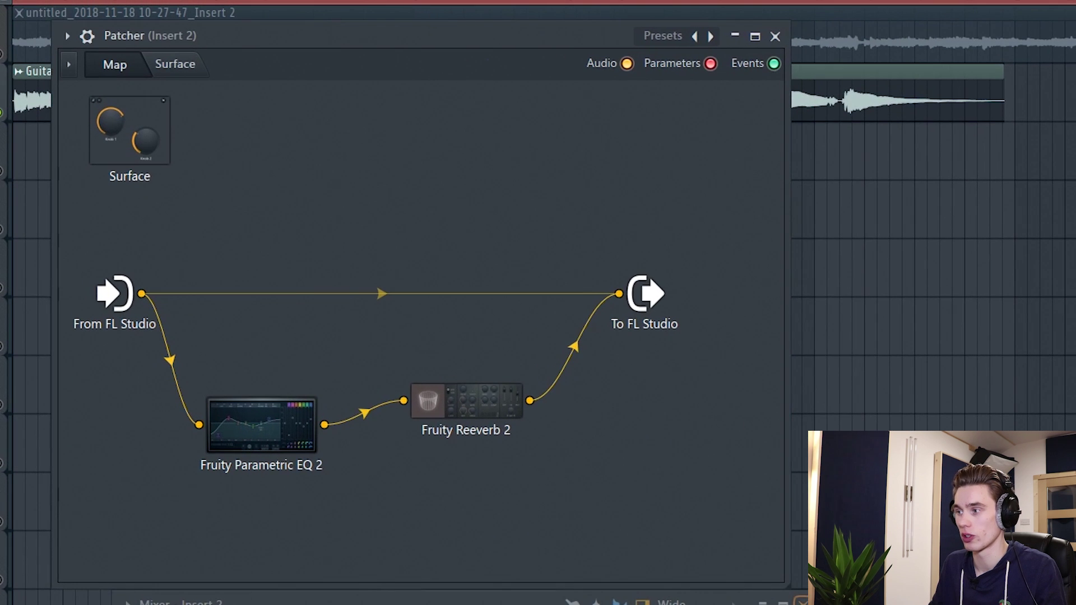
# Space out Fruity Reeverb 2 and To FL Studio on the map, and raise the direct connection's level while auditioning the loop.
pyautogui.moveTo(463, 416); pyautogui.dragTo(480, 449)
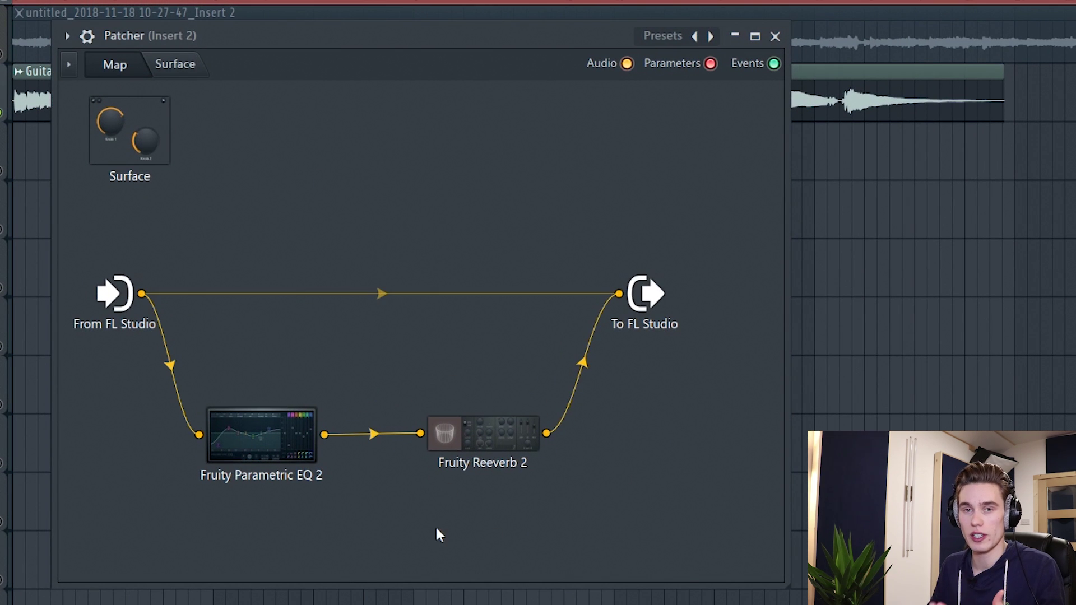
pyautogui.moveTo(662, 307); pyautogui.dragTo(709, 311)
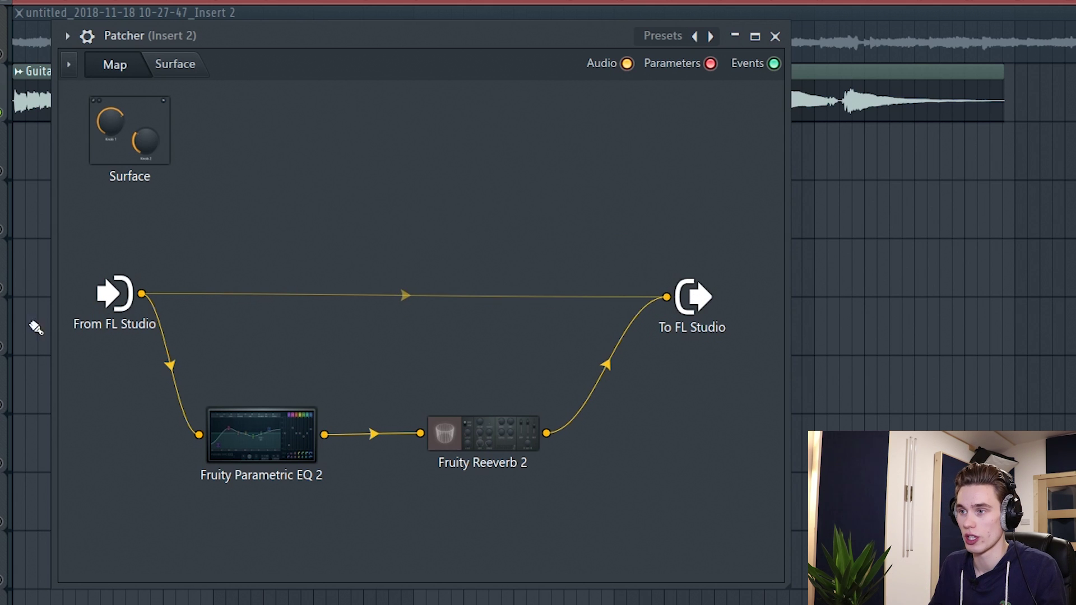
pyautogui.click(402, 293)
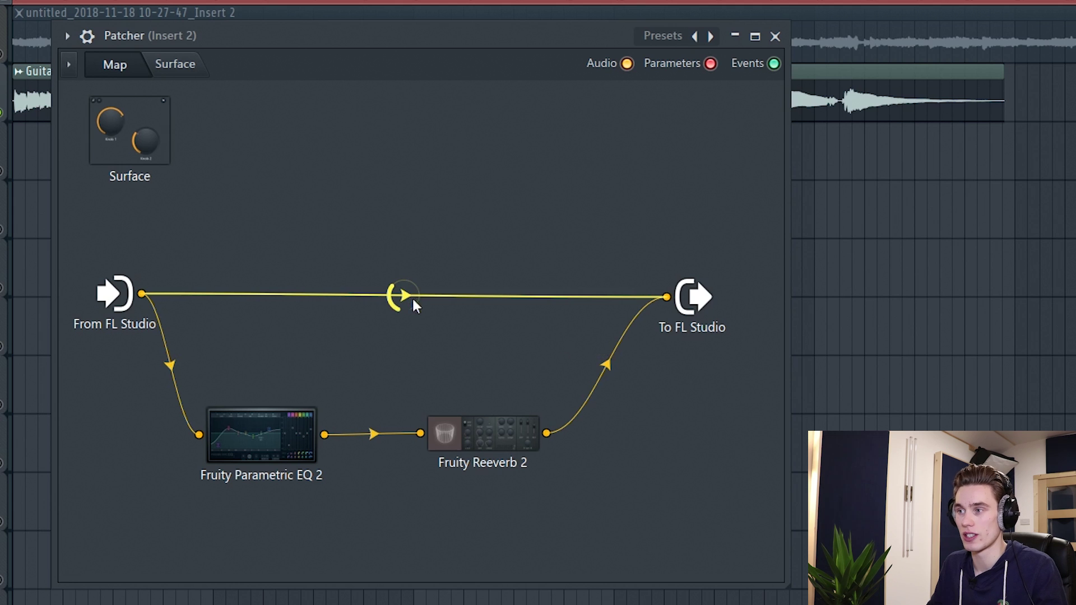
pyautogui.press('space')
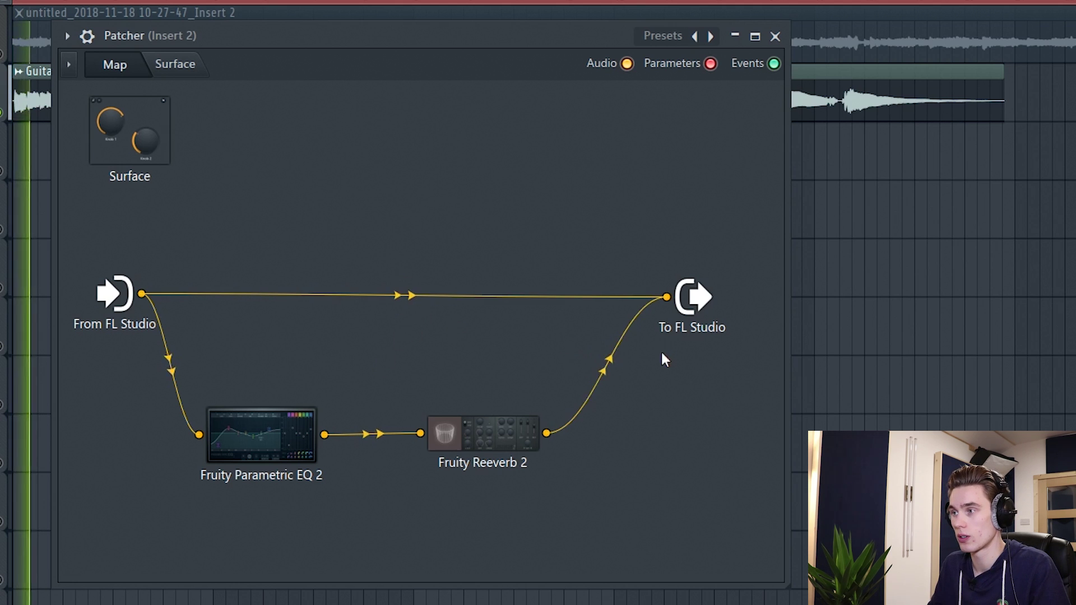
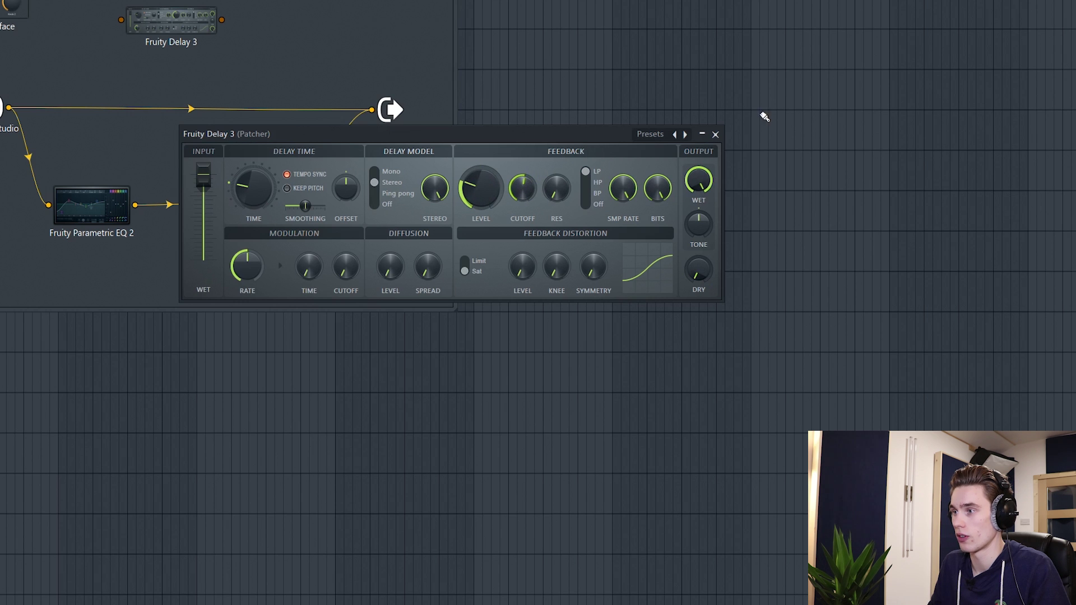
# Close Fruity Delay 3 and route From FL Studio through it to To FL Studio as a parallel path.
pyautogui.click(716, 134)
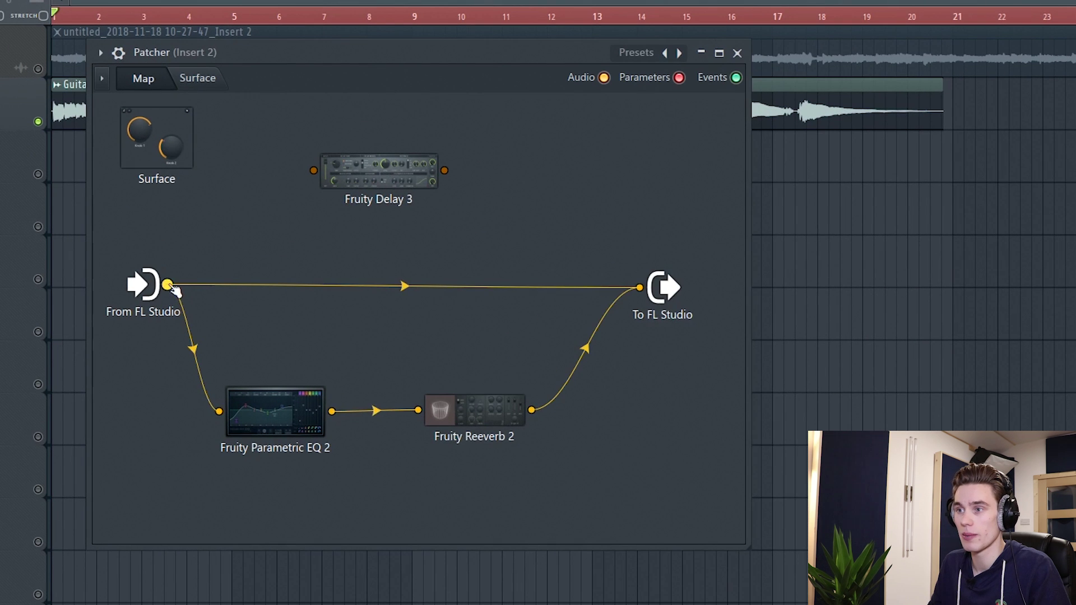
pyautogui.moveTo(167, 284); pyautogui.dragTo(313, 170)
pyautogui.moveTo(445, 170); pyautogui.dragTo(640, 287)
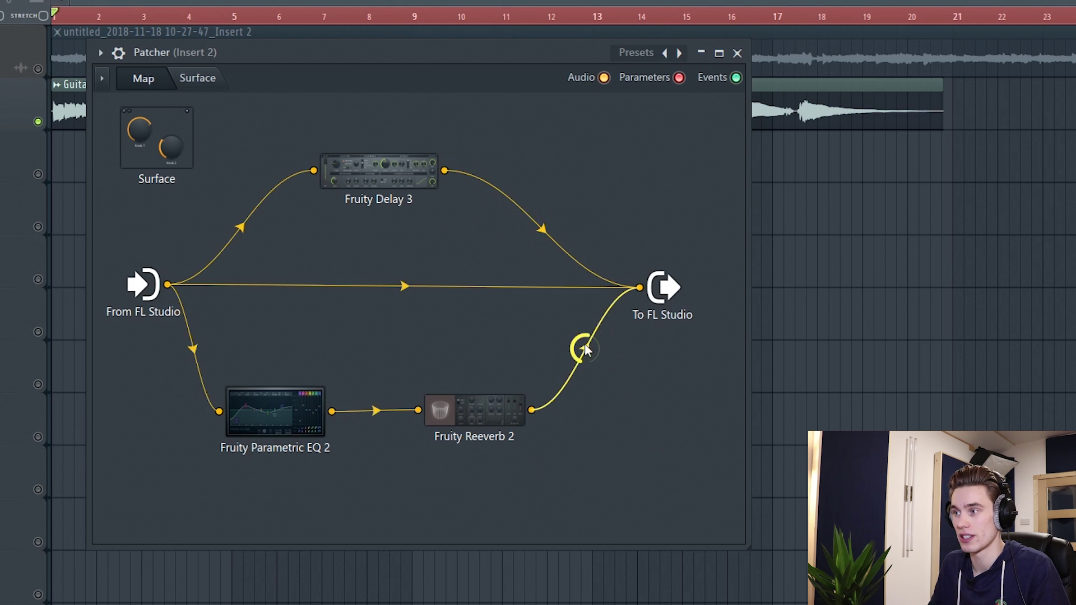
# Audition the loop with the delay path, move Patcher clear of the Guitar Loop clip and jump playback to around bar 9.
pyautogui.press('space')
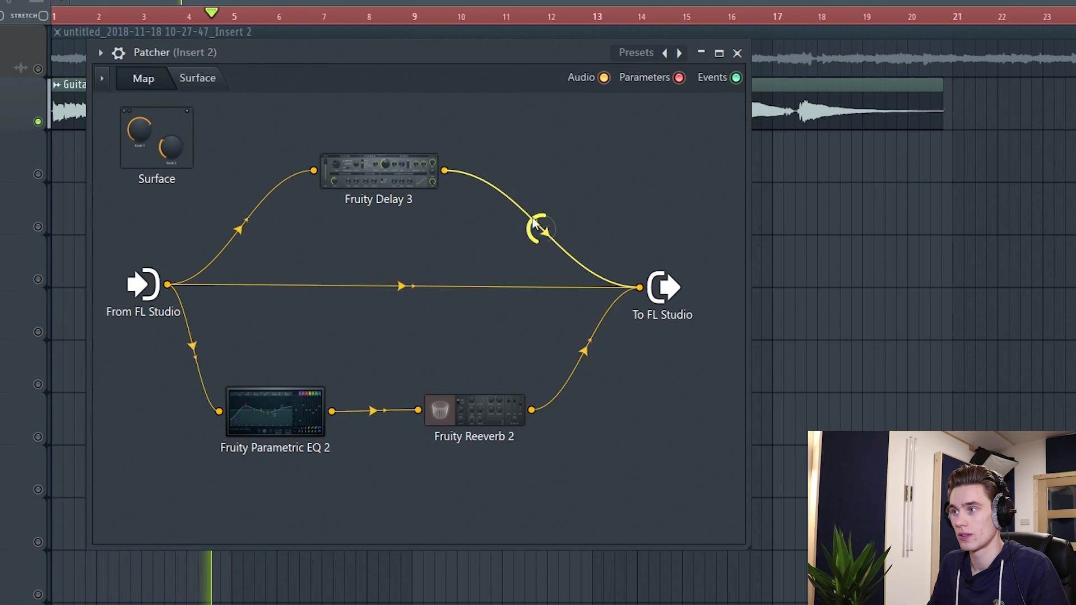
pyautogui.moveTo(444, 56); pyautogui.dragTo(577, 140)
pyautogui.click(431, 21)
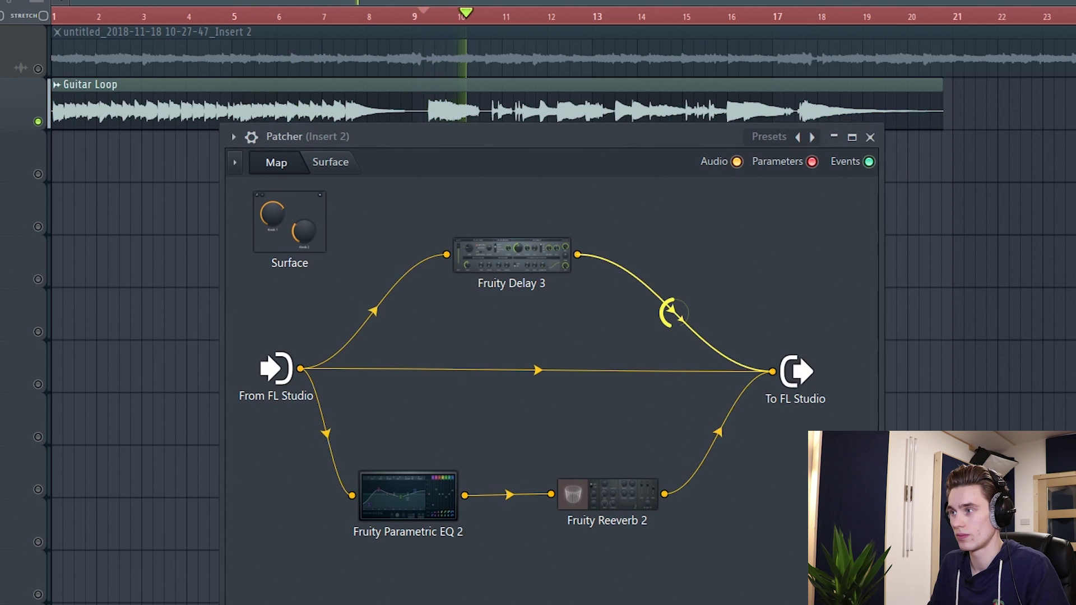
# Add a second Fruity Parametric EQ 2 to the map and place it after Fruity Delay 3.
pyautogui.rightClick(615, 264)
pyautogui.moveTo(656, 288)
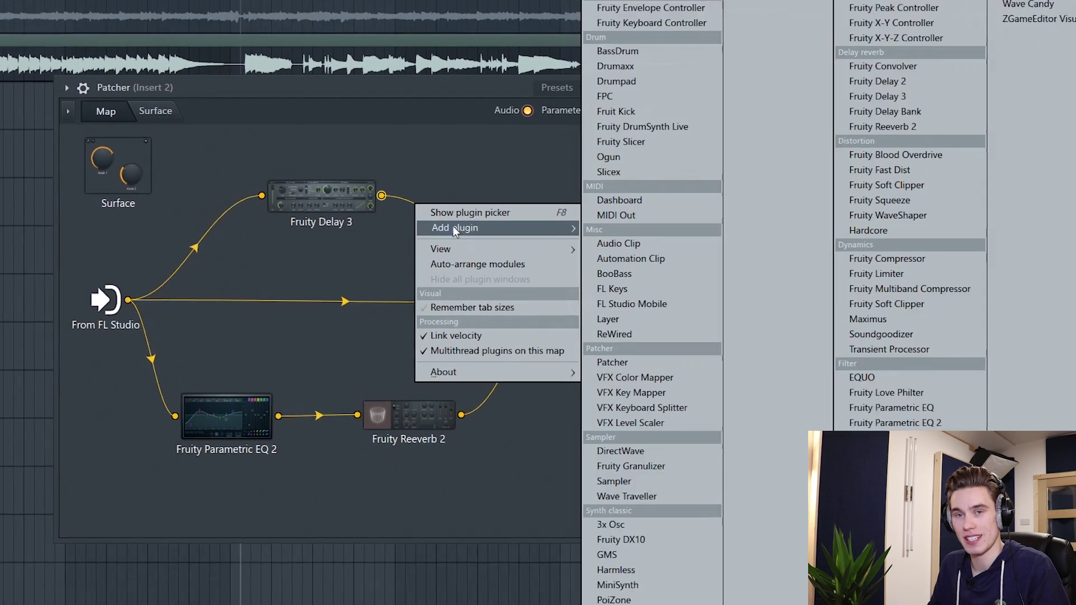
pyautogui.click(946, 423)
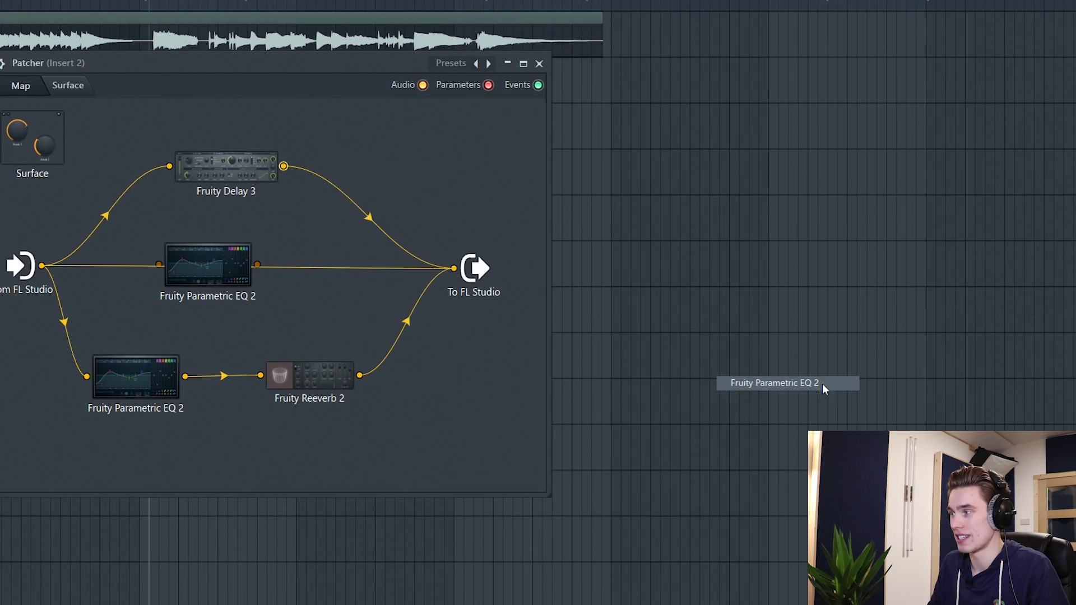
pyautogui.moveTo(180, 276); pyautogui.dragTo(373, 168)
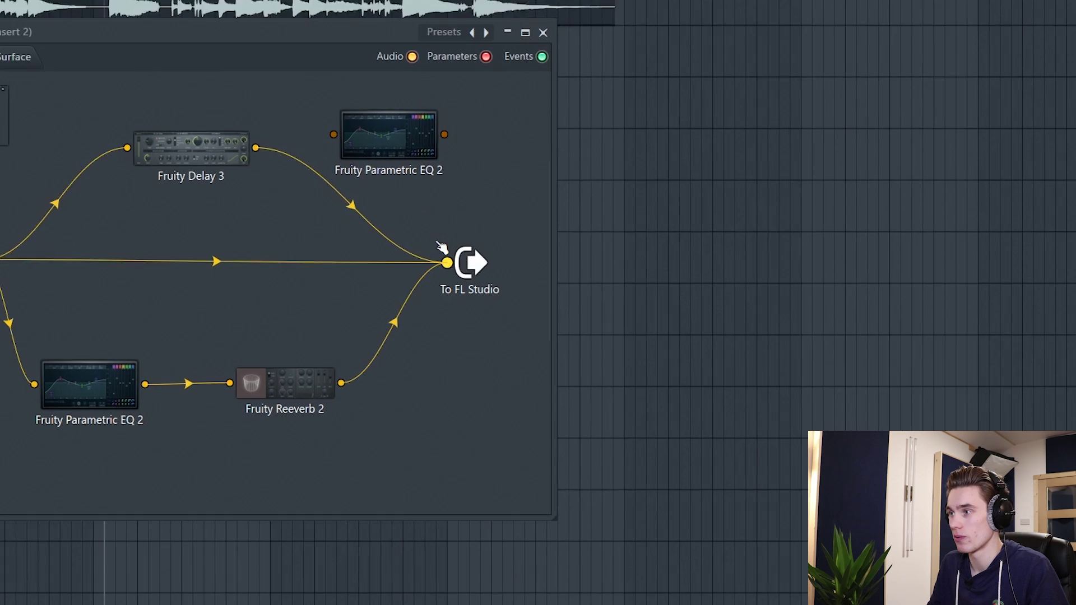
# Disconnect Fruity Delay 3 from To FL Studio and route it through the new Fruity Parametric EQ 2 to To FL Studio.
pyautogui.rightClick(446, 261)
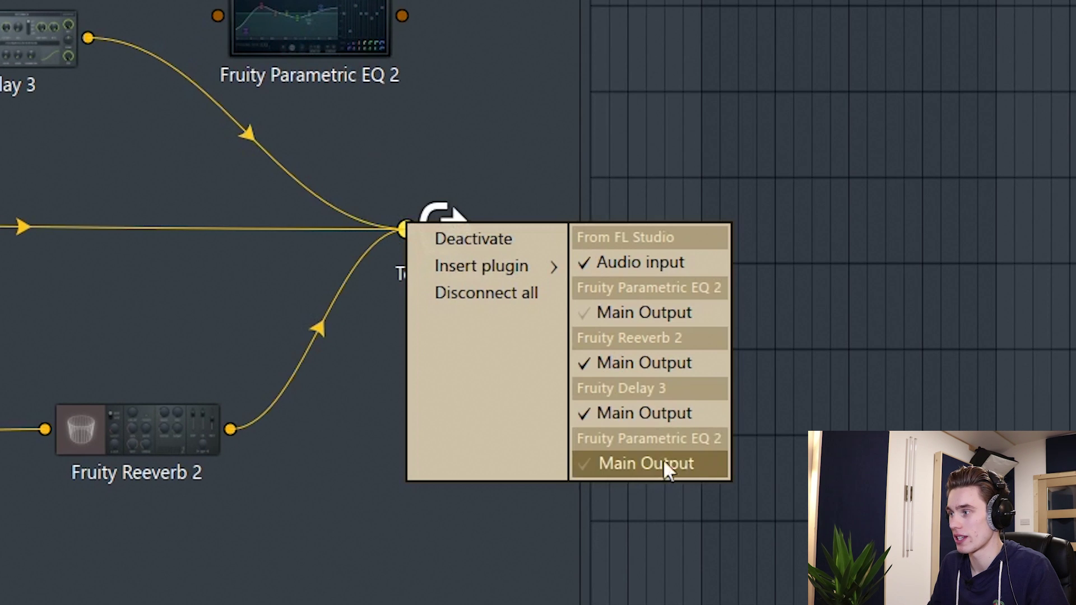
pyautogui.click(583, 412)
pyautogui.moveTo(431, 160); pyautogui.dragTo(474, 155)
pyautogui.moveTo(562, 154); pyautogui.dragTo(625, 272)
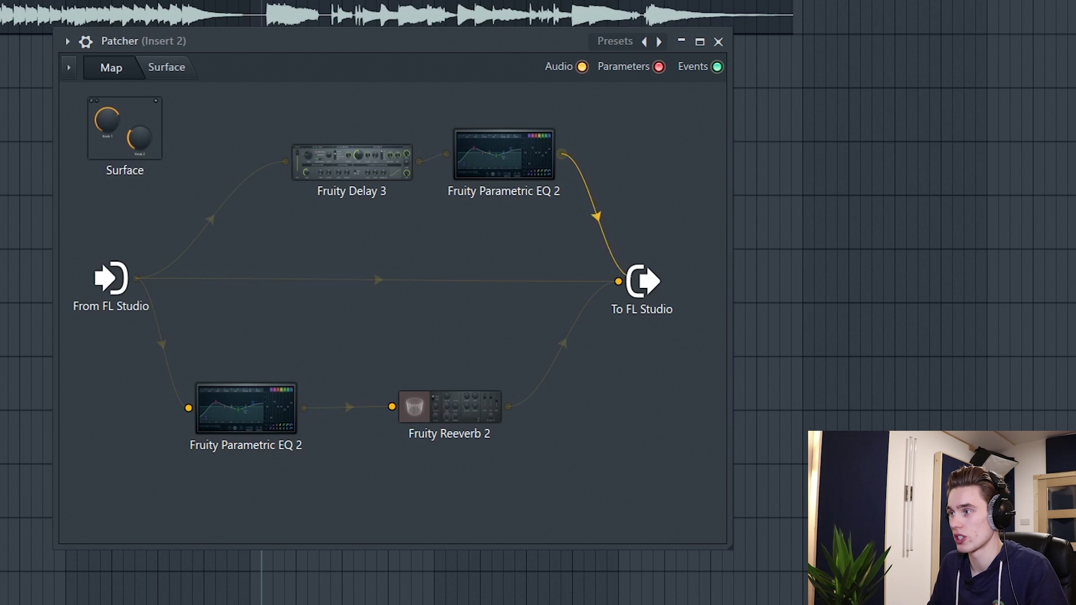
# In the new equalizer, lower band 1 to about -7 dB and band 2 to about -14 dB, and raise band 6 to about +4 dB.
pyautogui.click(510, 160)
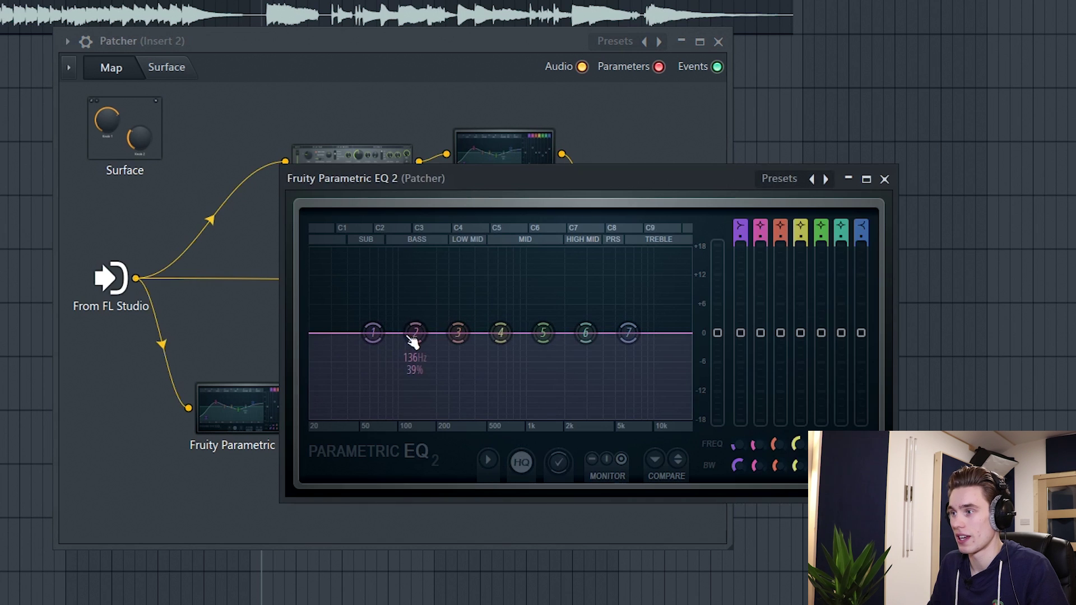
pyautogui.moveTo(413, 343); pyautogui.dragTo(410, 394)
pyautogui.moveTo(373, 333); pyautogui.dragTo(373, 369)
pyautogui.moveTo(414, 402); pyautogui.dragTo(420, 402)
pyautogui.moveTo(586, 333); pyautogui.dragTo(582, 314)
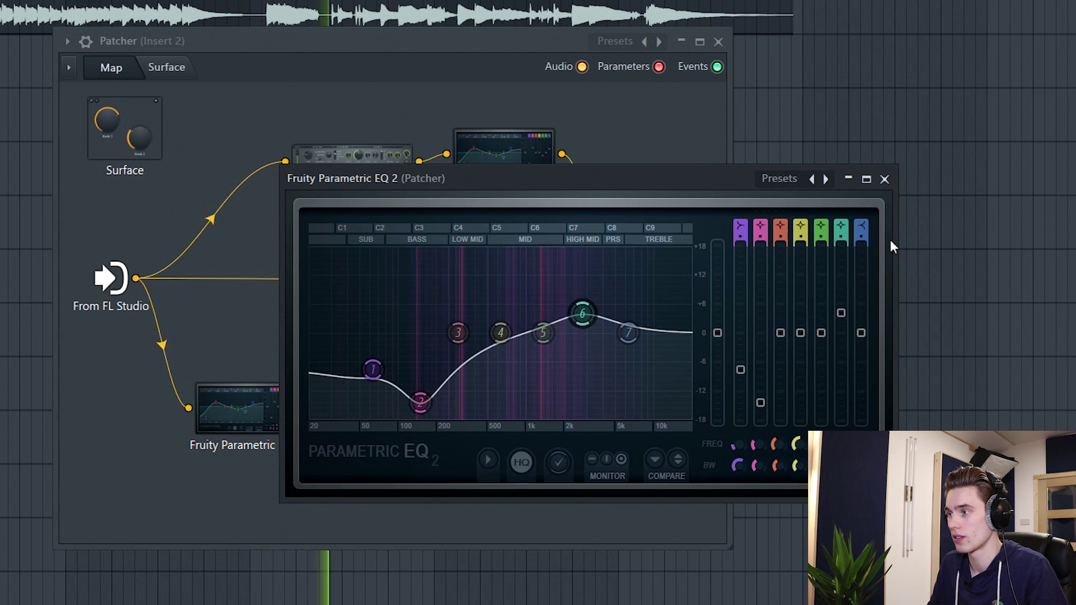
pyautogui.click(885, 179)
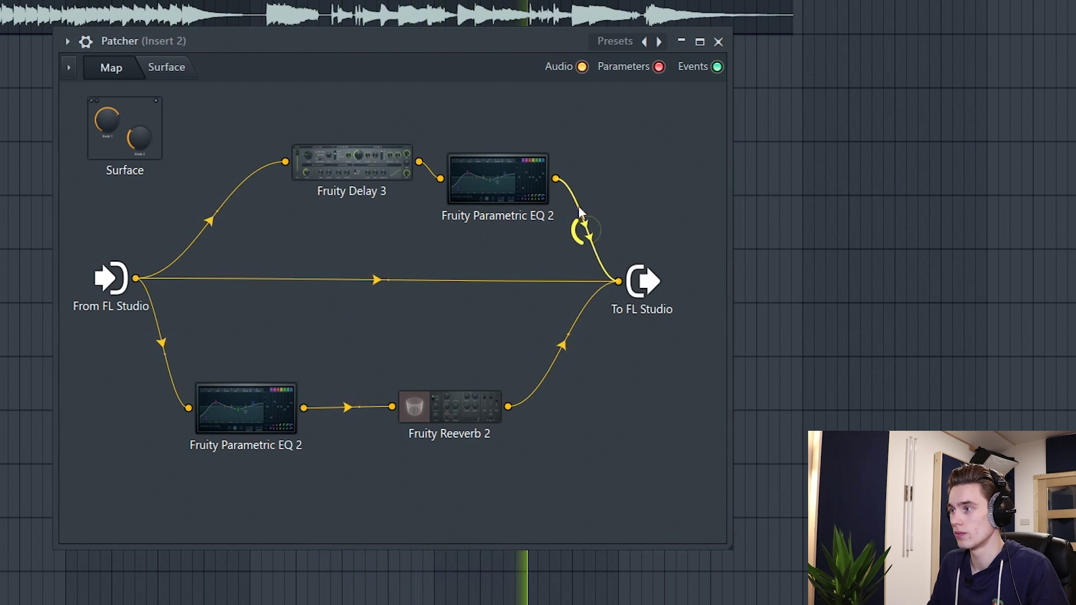
# Reposition the Patcher window and line up Fruity Delay 3 with the equalizer that follows it.
pyautogui.moveTo(519, 40); pyautogui.dragTo(471, 73)
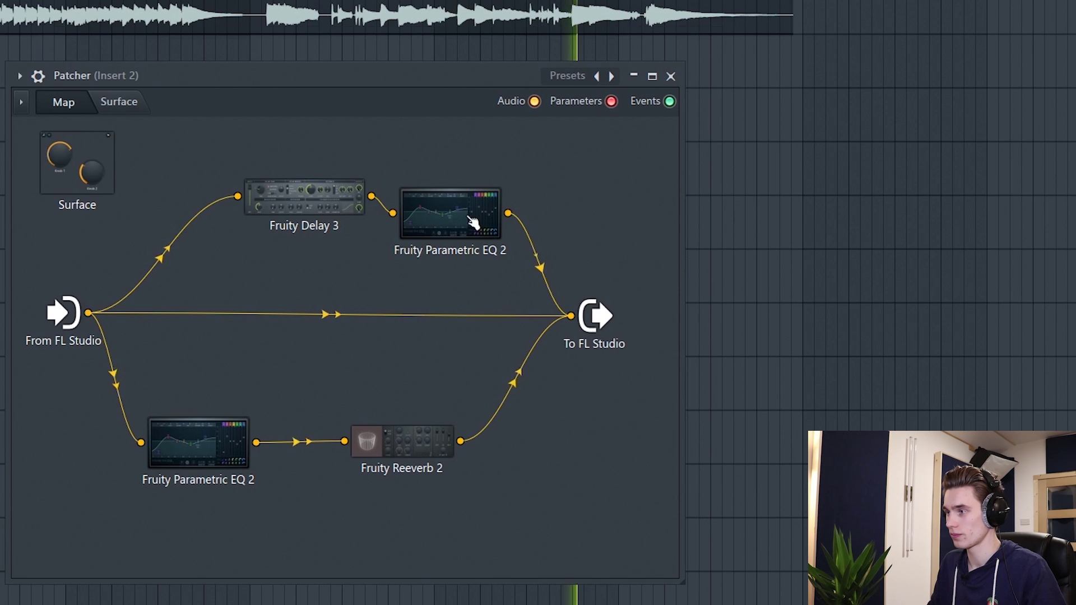
pyautogui.moveTo(341, 219); pyautogui.dragTo(303, 230)
pyautogui.moveTo(448, 219); pyautogui.dragTo(441, 208)
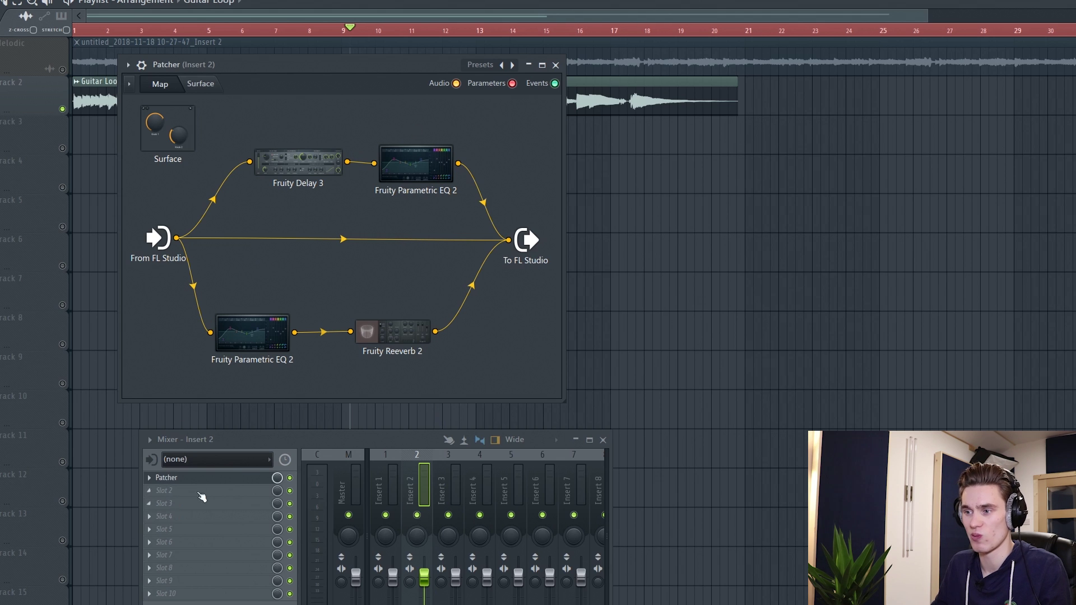
# Review and close Fruity Delay 3's settings, and shift the delay and its equalizer slightly on the map.
pyautogui.doubleClick(315, 168)
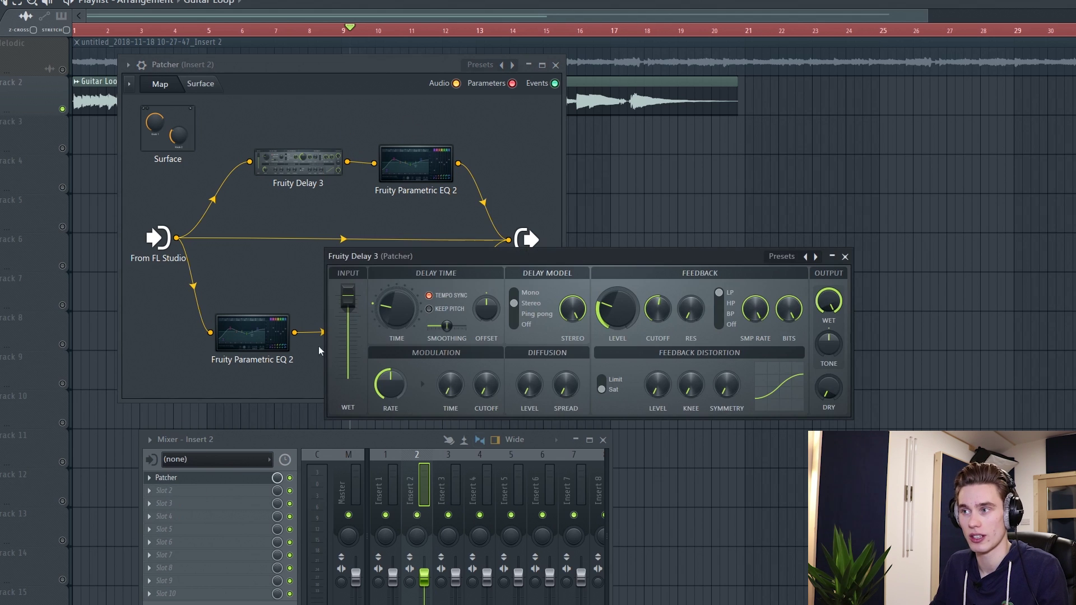
pyautogui.click(845, 256)
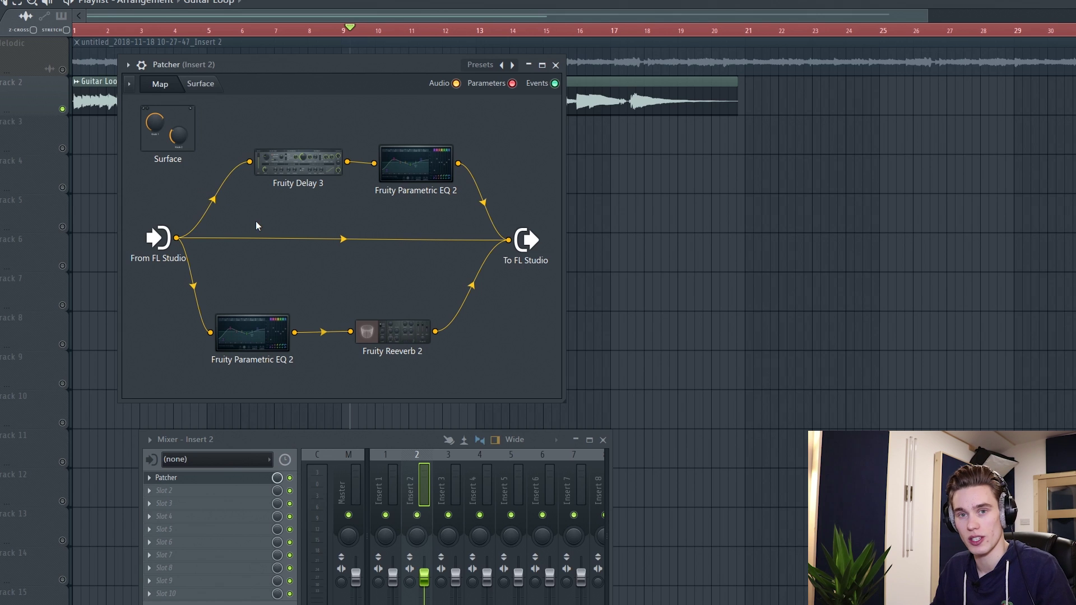
pyautogui.moveTo(298, 162); pyautogui.dragTo(284, 169)
pyautogui.moveTo(421, 153); pyautogui.dragTo(419, 162)
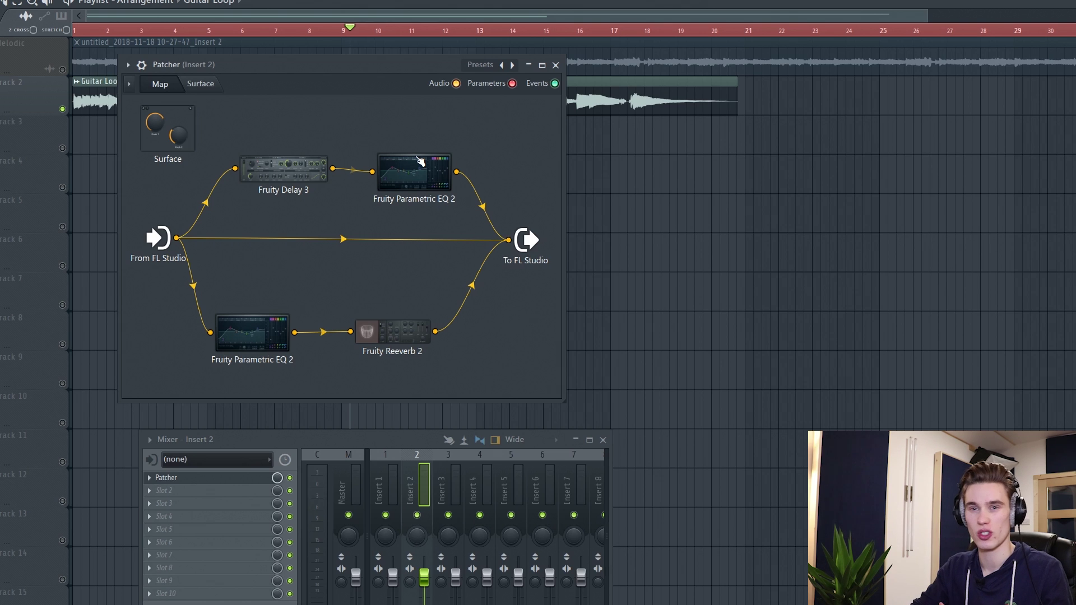
pyautogui.moveTo(420, 161); pyautogui.dragTo(409, 164)
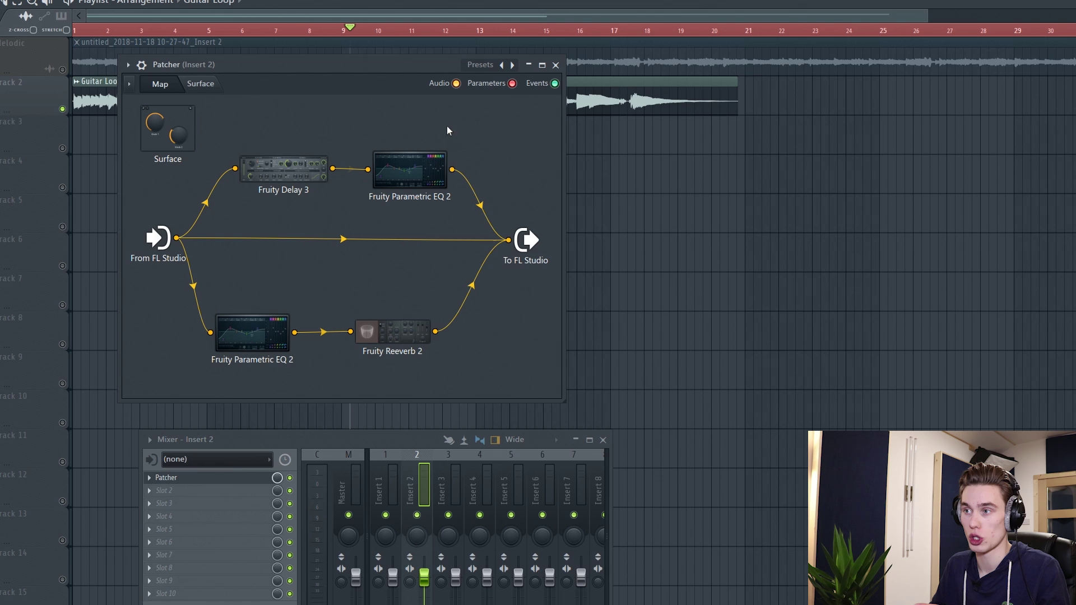
# Look at the Patcher's control surface, return to its map and close the effect window.
pyautogui.click(200, 86)
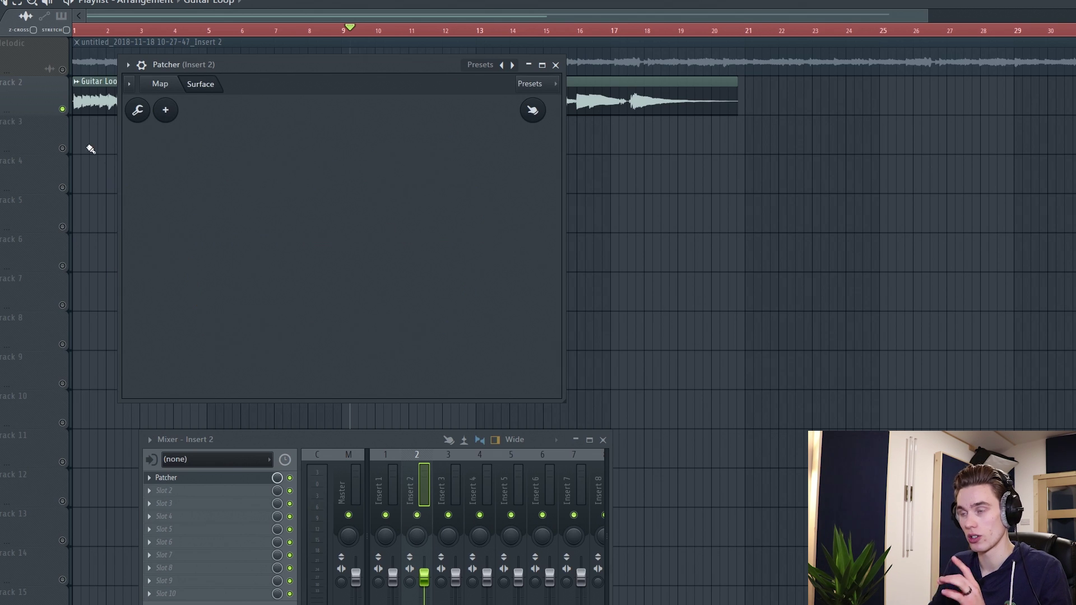
pyautogui.click(161, 84)
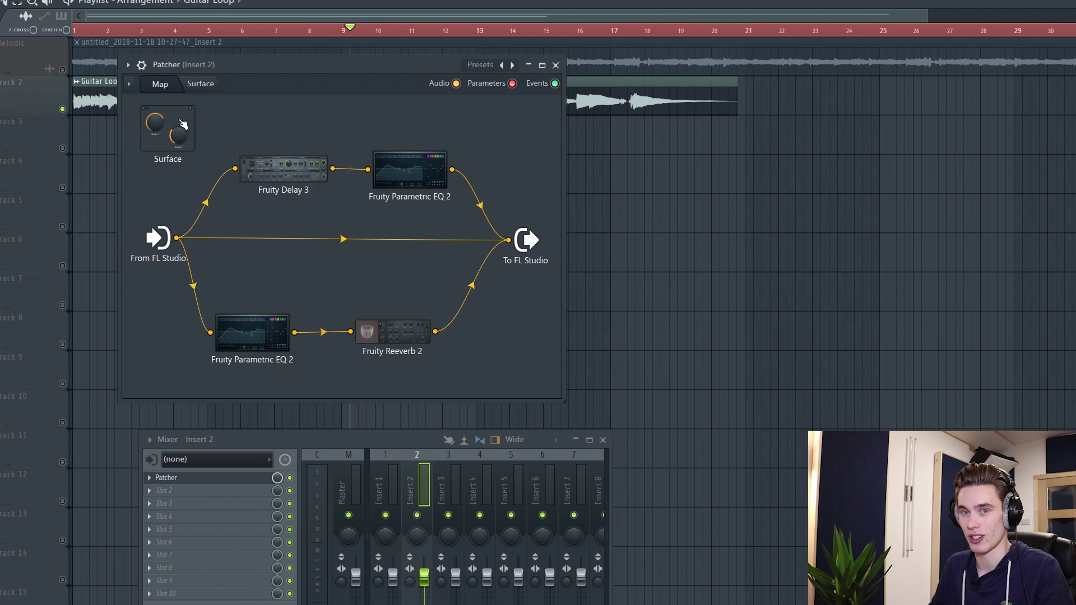
pyautogui.press('Escape')
# Delete the existing Patcher channel from the Channel rack.
pyautogui.press('F6')
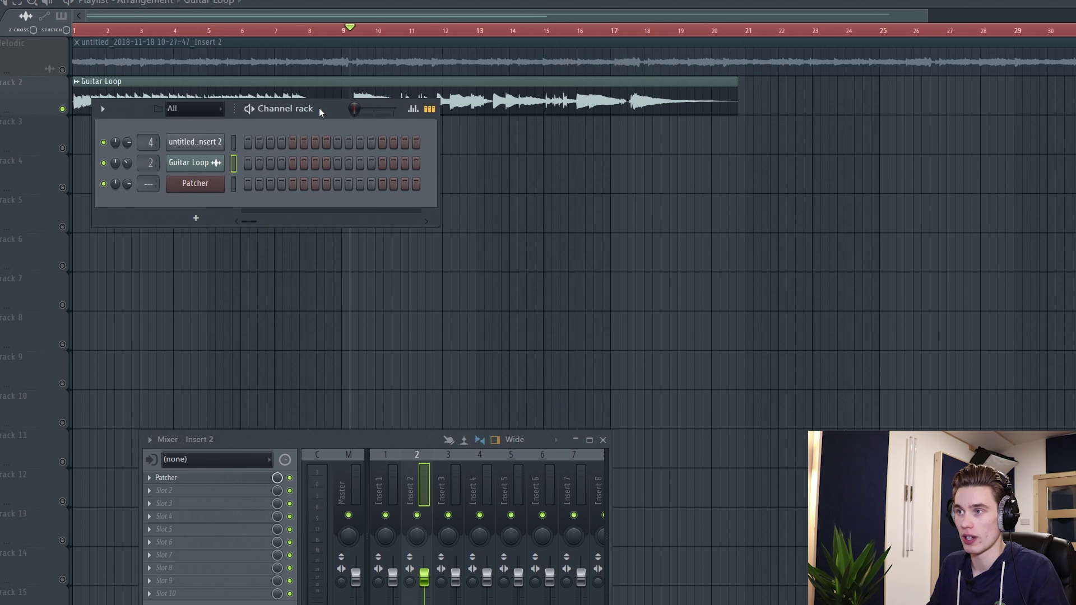
pyautogui.moveTo(325, 108); pyautogui.dragTo(313, 107)
pyautogui.rightClick(185, 184)
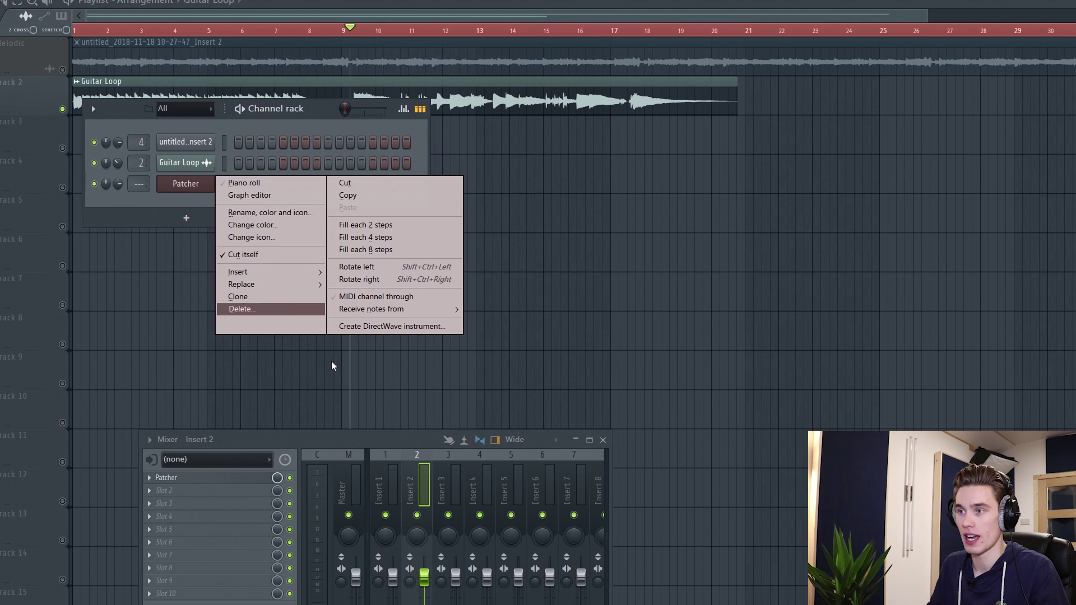
pyautogui.click(280, 313)
pyautogui.click(660, 379)
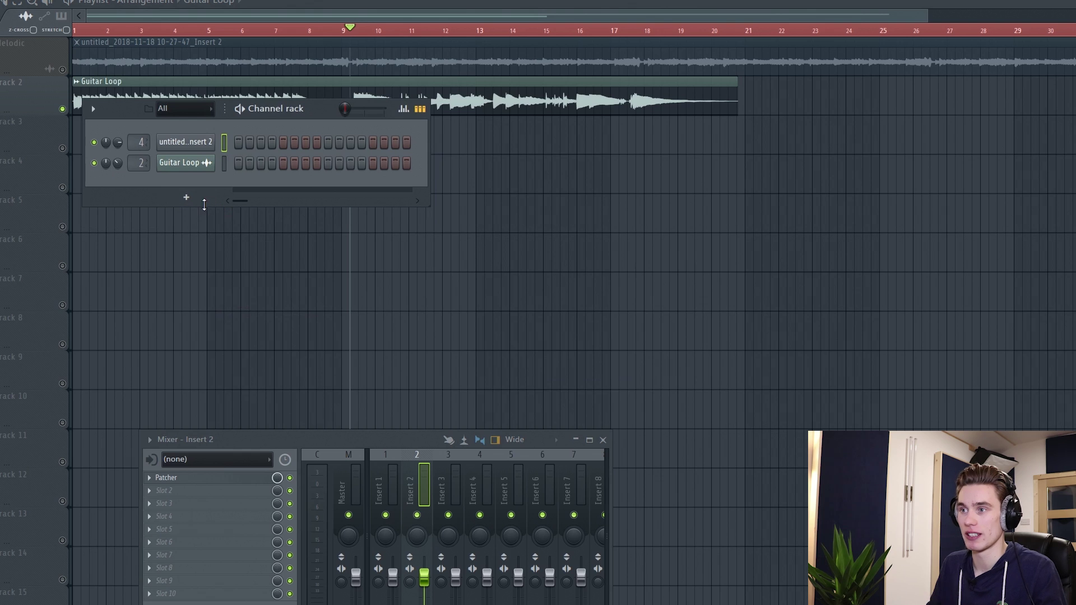
# Add a new Patcher instrument channel and load Serum_x64 [64bit] into it, placed between From FL Studio and To FL Studio.
pyautogui.click(187, 198)
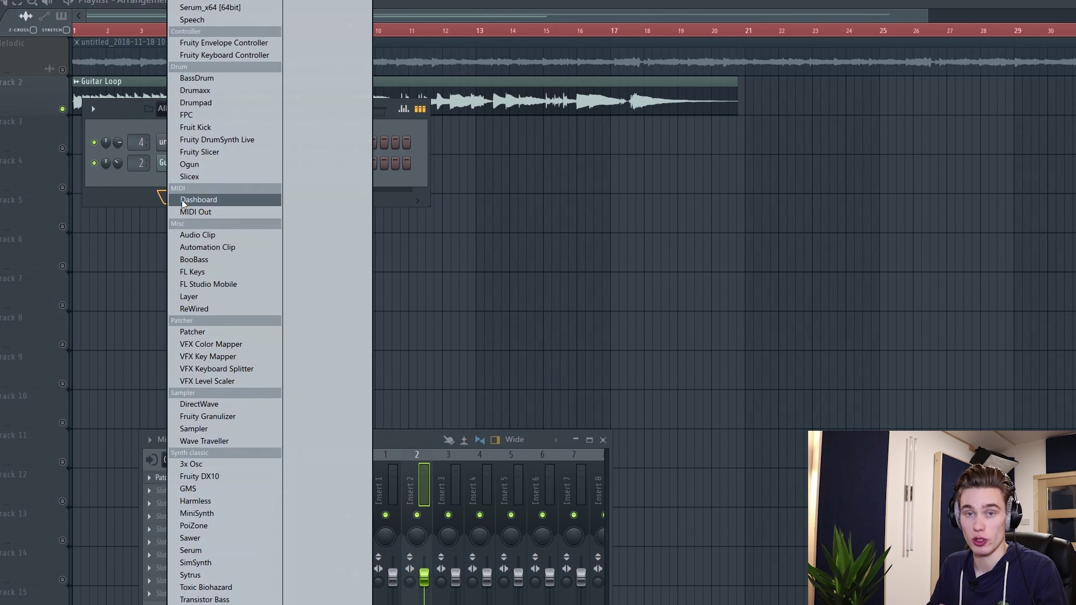
pyautogui.click(197, 332)
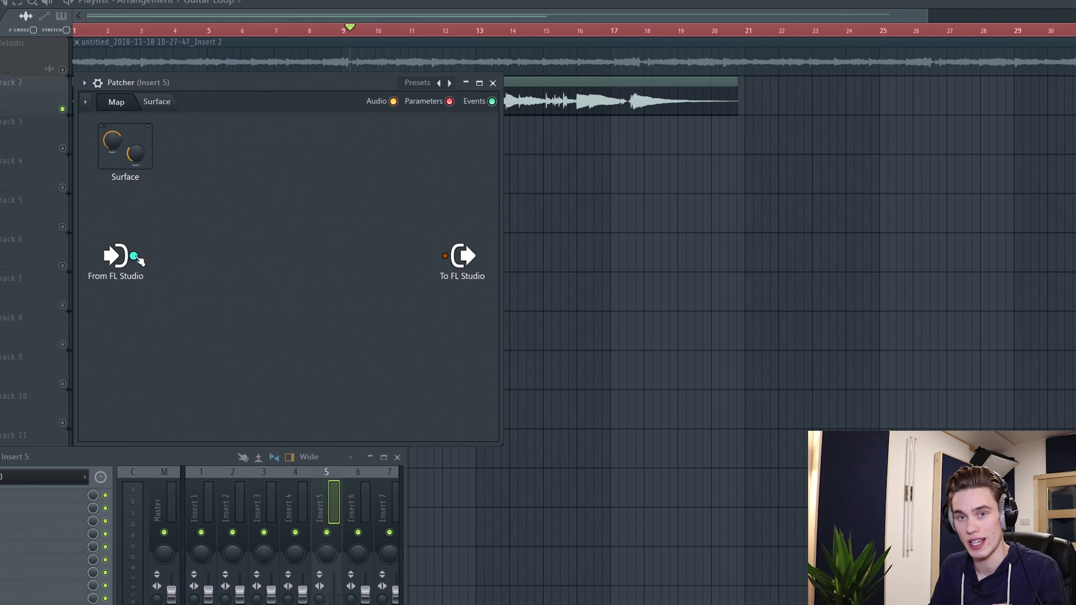
pyautogui.rightClick(214, 206)
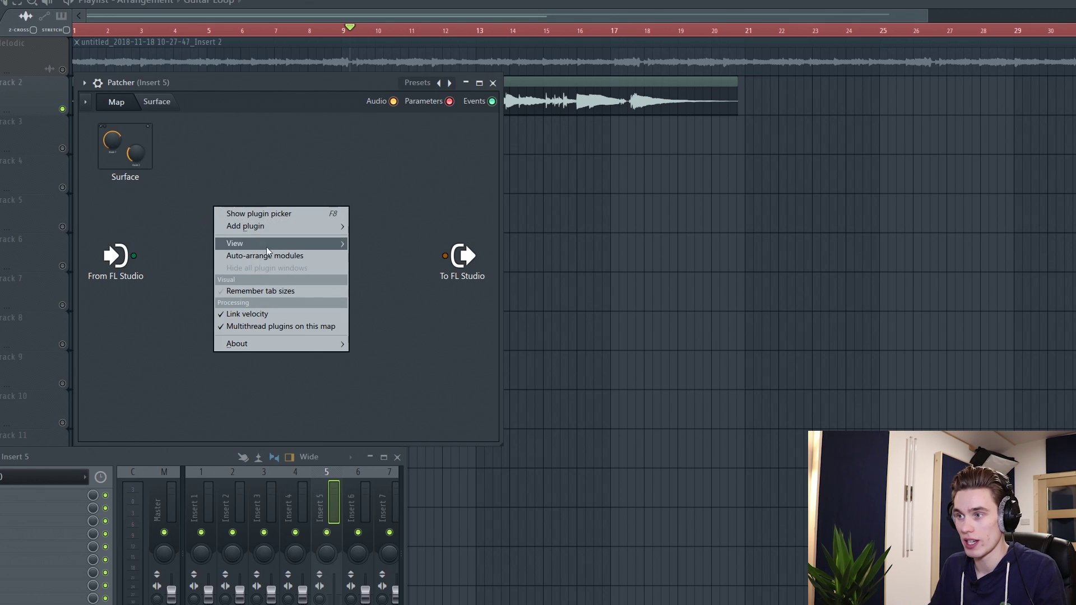
pyautogui.moveTo(272, 224)
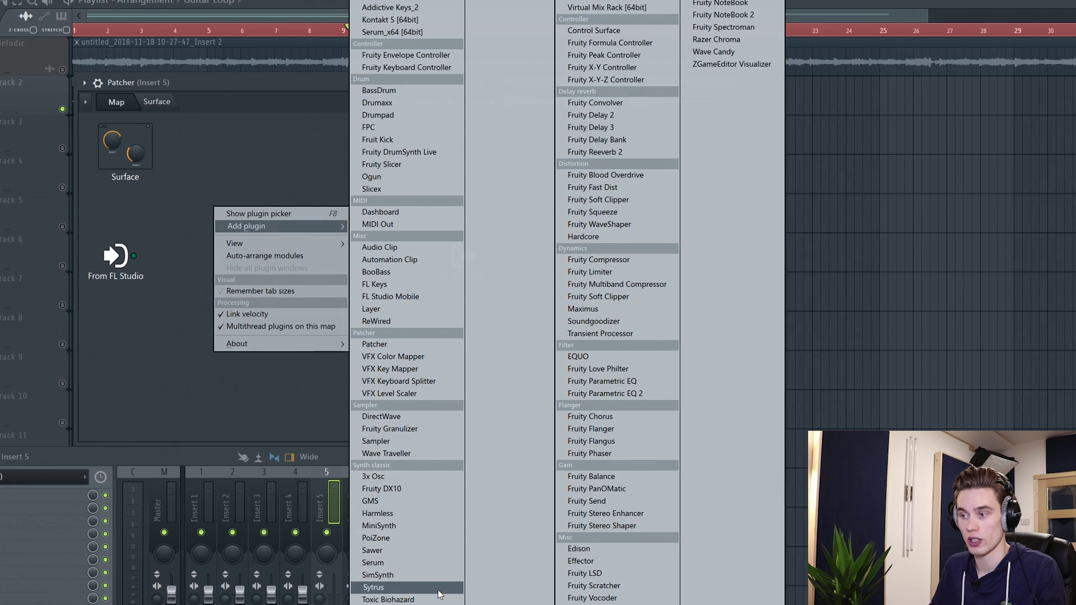
pyautogui.click(409, 32)
pyautogui.moveTo(271, 241); pyautogui.dragTo(237, 211)
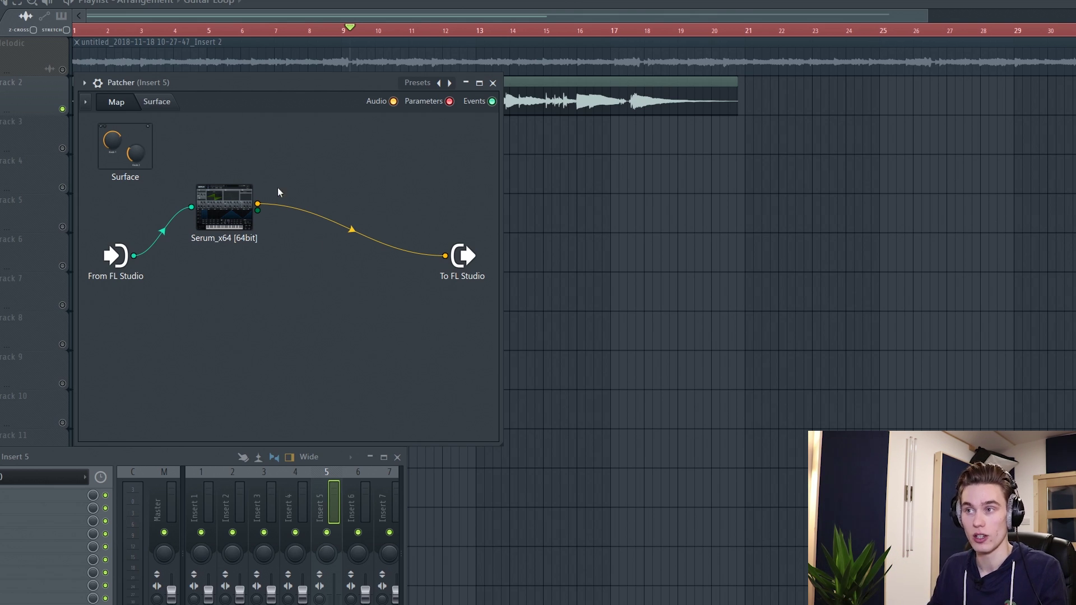
# Check the control surface of the new Patcher and move Serum slightly higher on the map.
pyautogui.click(157, 102)
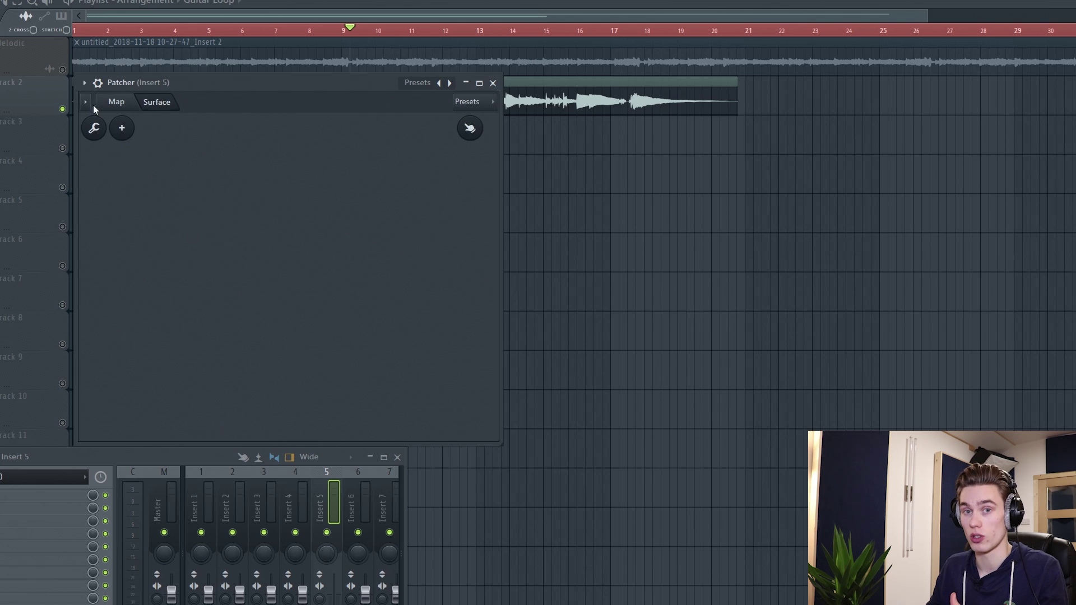
pyautogui.click(118, 103)
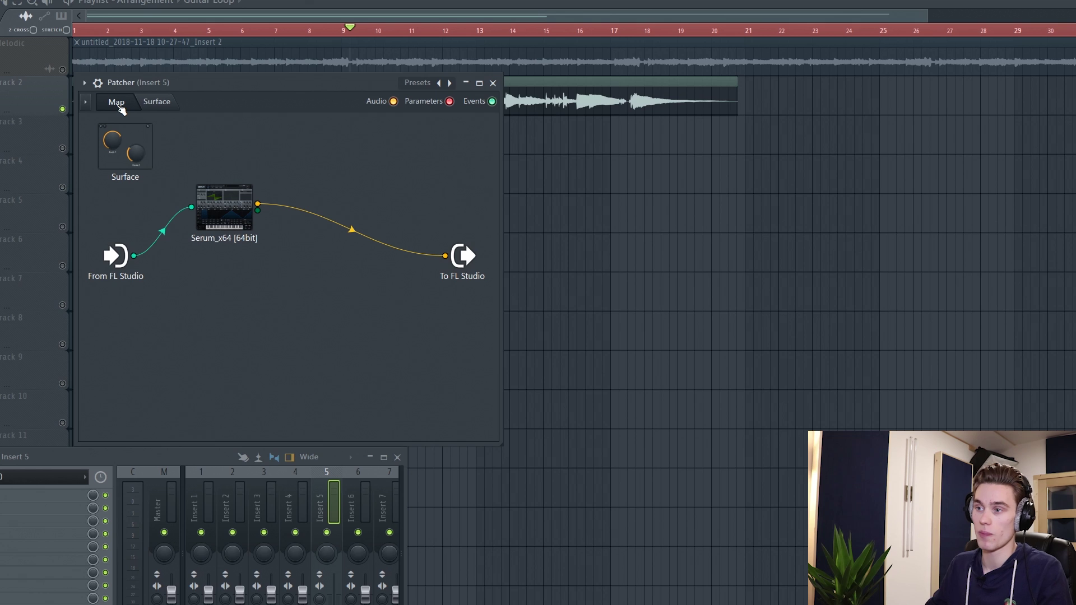
pyautogui.moveTo(235, 218); pyautogui.dragTo(238, 200)
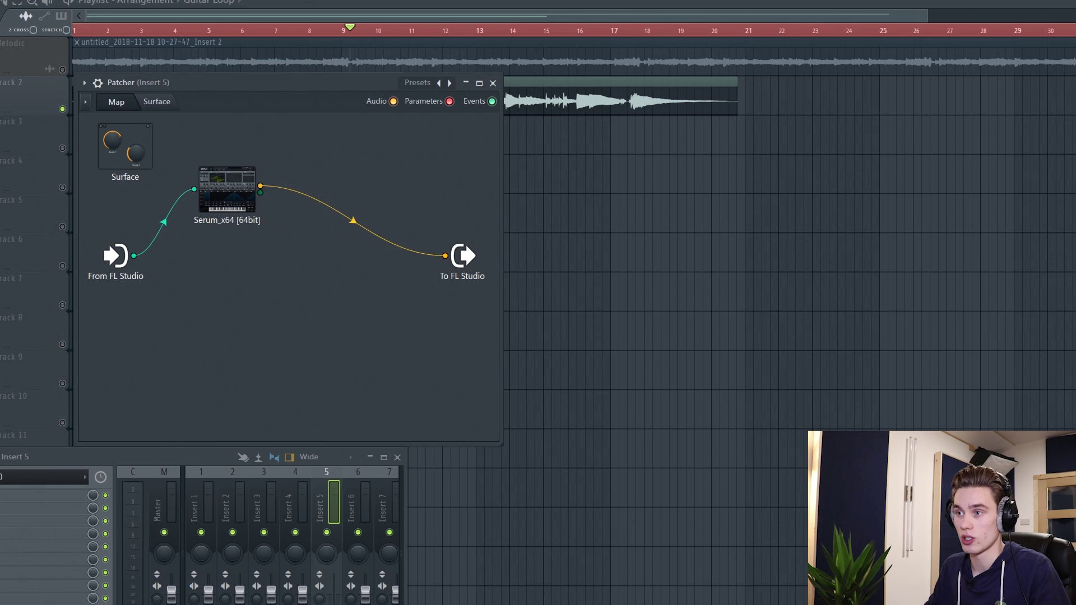
# Load the House Bass Rise preset in Serum, close its window and lower the Insert 5 mixer fader.
pyautogui.doubleClick(238, 200)
pyautogui.moveTo(679, 131); pyautogui.dragTo(587, 170)
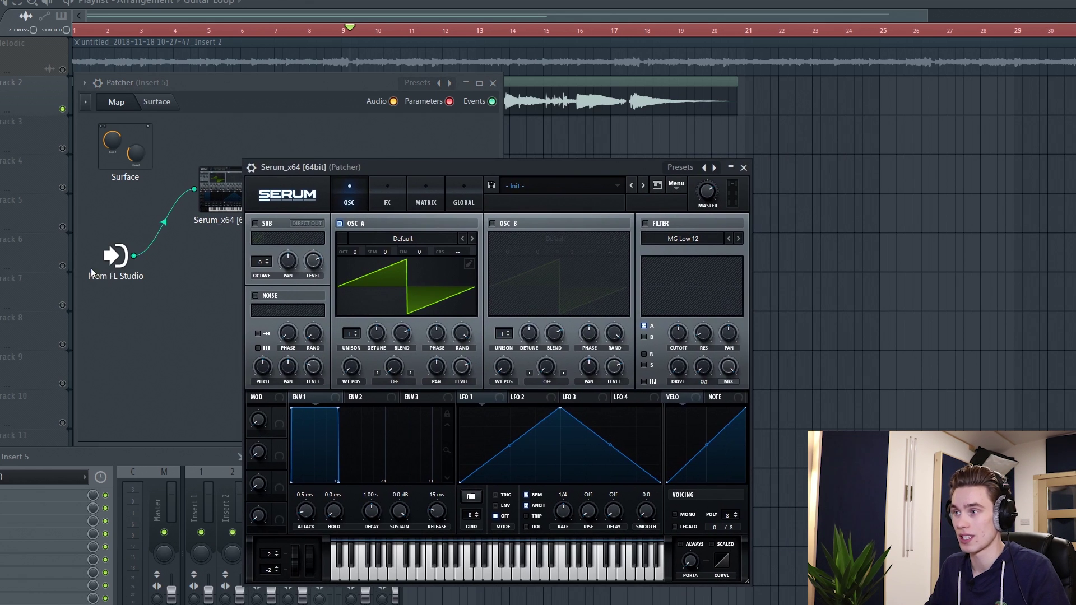
pyautogui.click(387, 199)
pyautogui.click(362, 196)
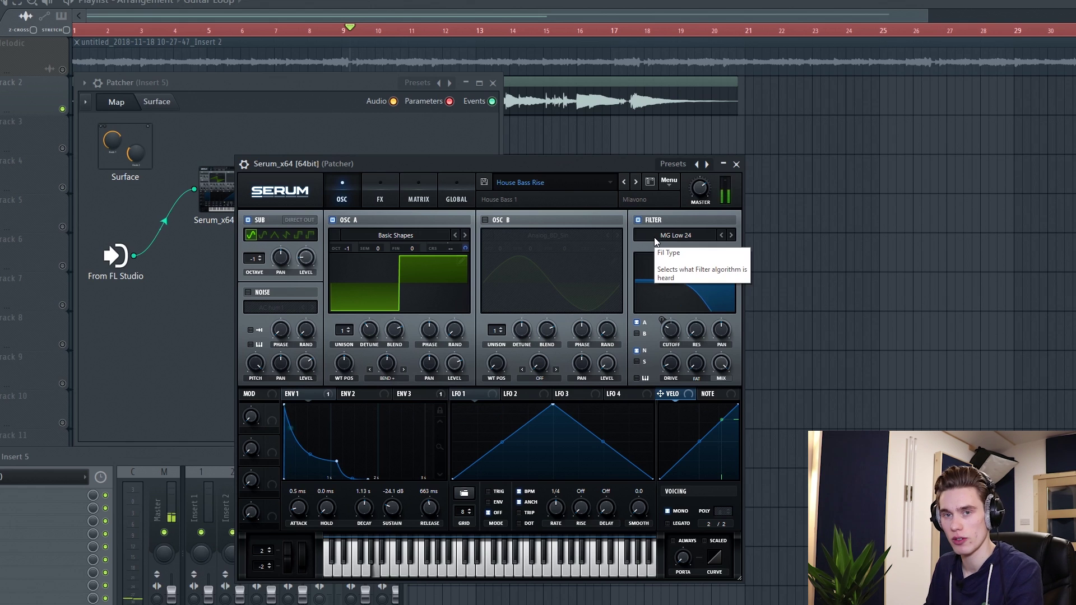
pyautogui.click(737, 164)
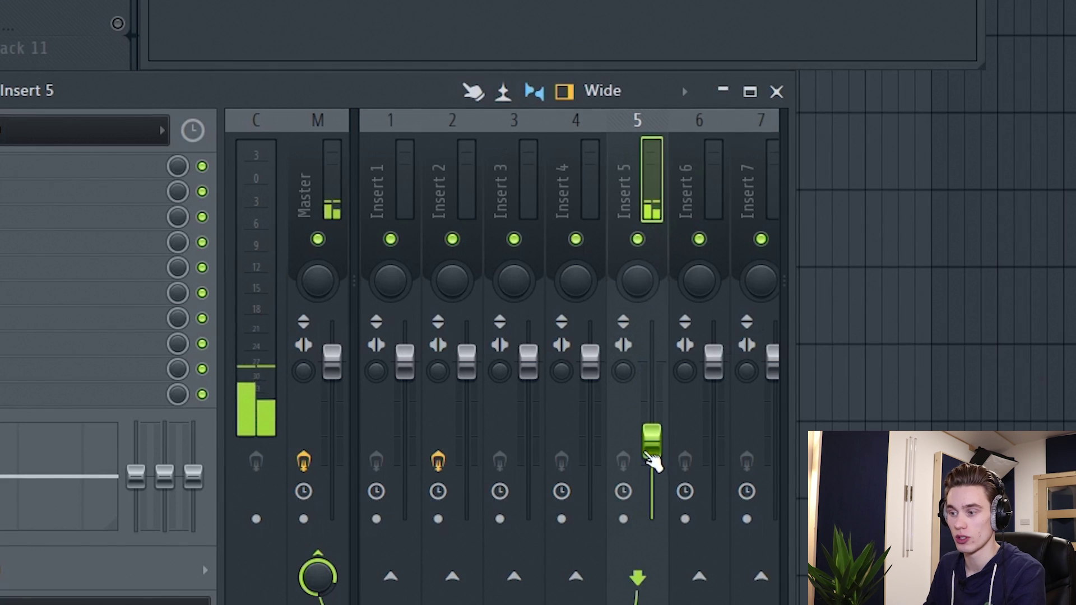
pyautogui.moveTo(334, 604); pyautogui.dragTo(335, 604)
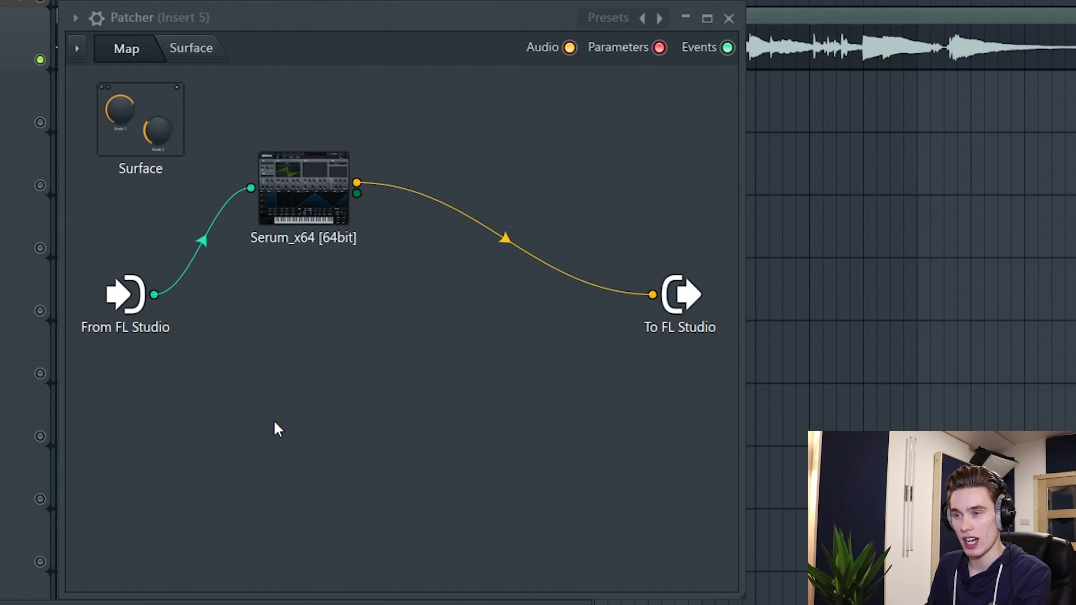
# Add a second Serum_x64 [64bit] to the map and place it well below the first one.
pyautogui.rightClick(308, 415)
pyautogui.moveTo(420, 437)
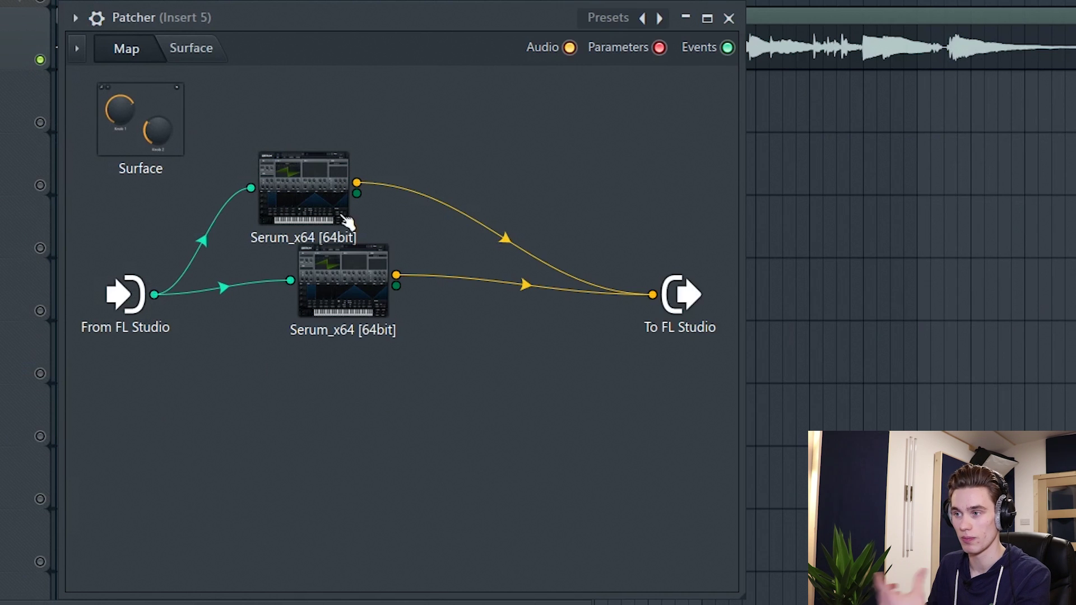
pyautogui.moveTo(330, 280); pyautogui.dragTo(286, 479)
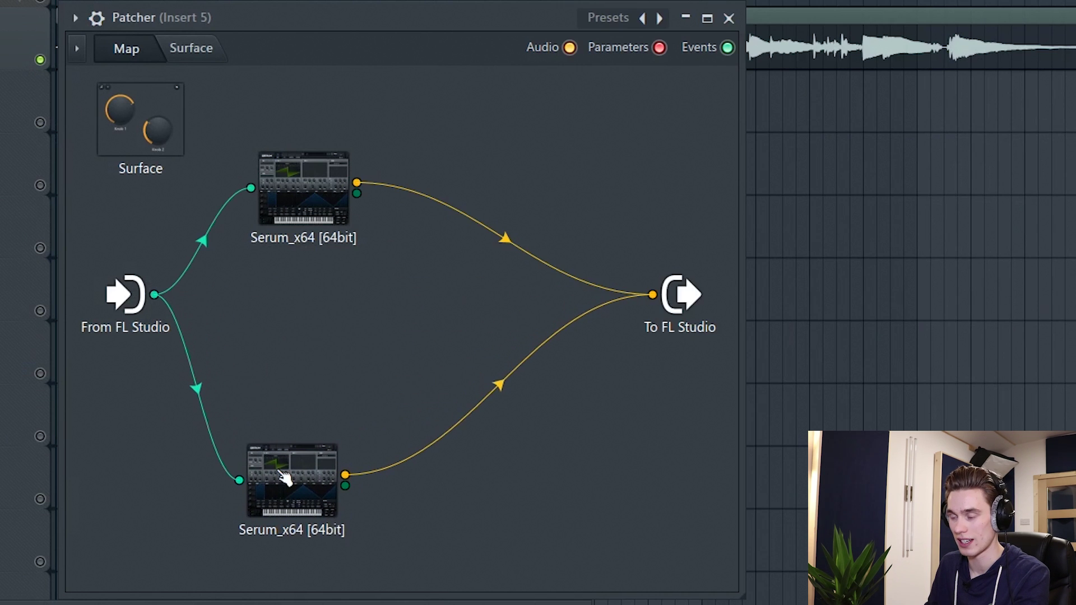
# Open the lower Serum, browse its User presets and close its window.
pyautogui.doubleClick(321, 483)
pyautogui.click(957, 121)
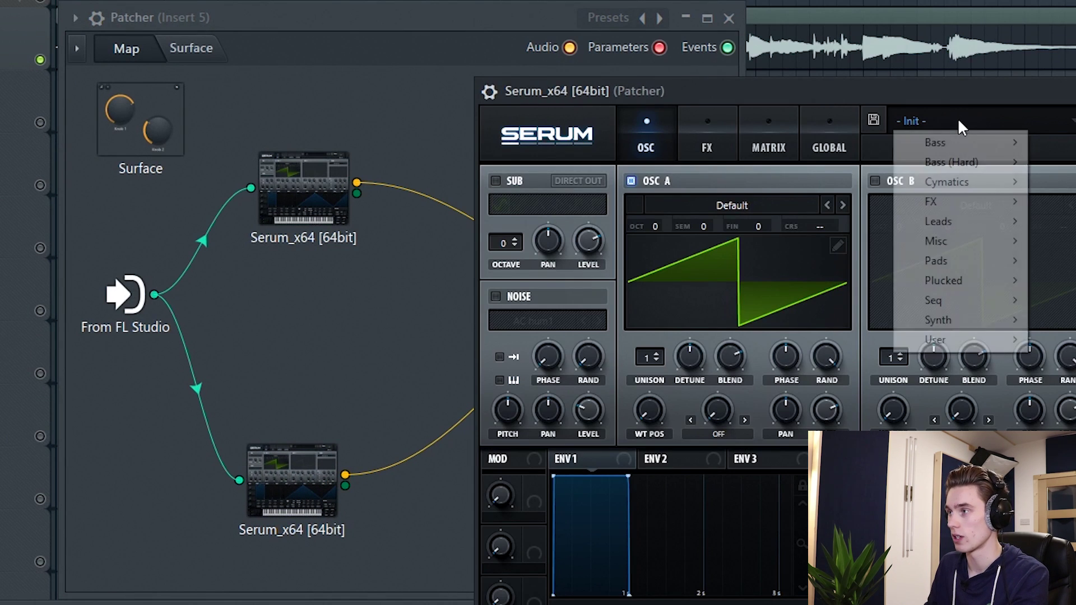
pyautogui.moveTo(973, 346)
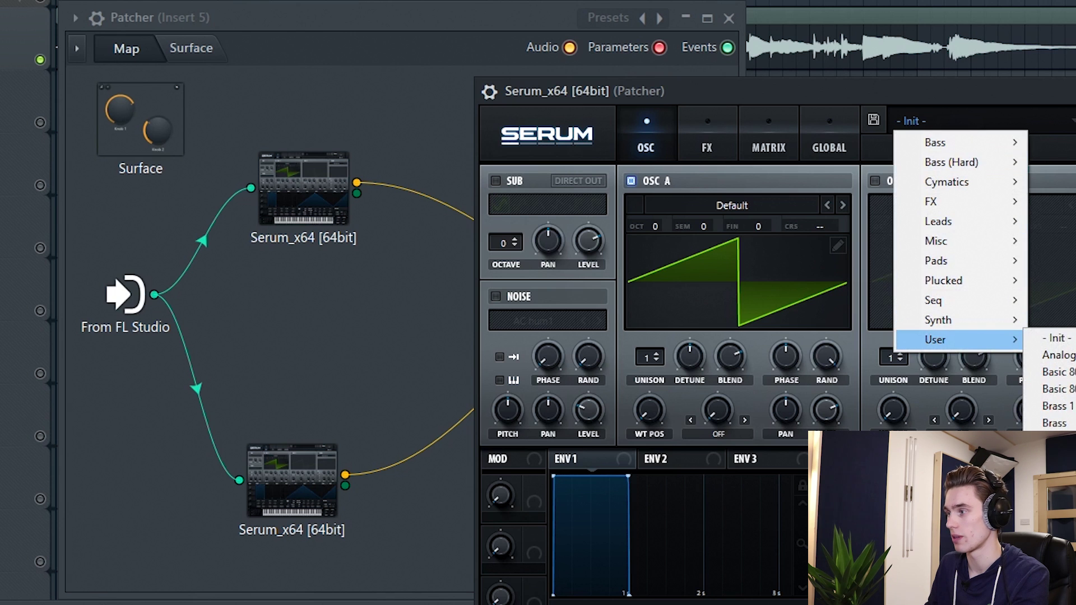
pyautogui.press('Escape')
pyautogui.press('Escape')
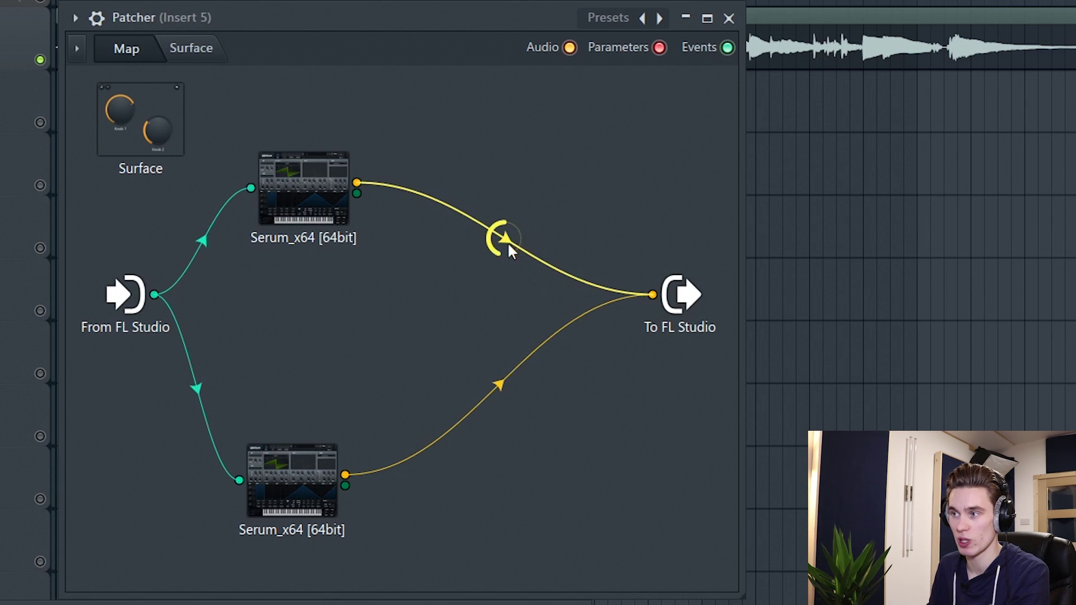
# Try out the output levels of both Serums and disconnect the lower Serum's main output from To FL Studio.
pyautogui.moveTo(499, 227)
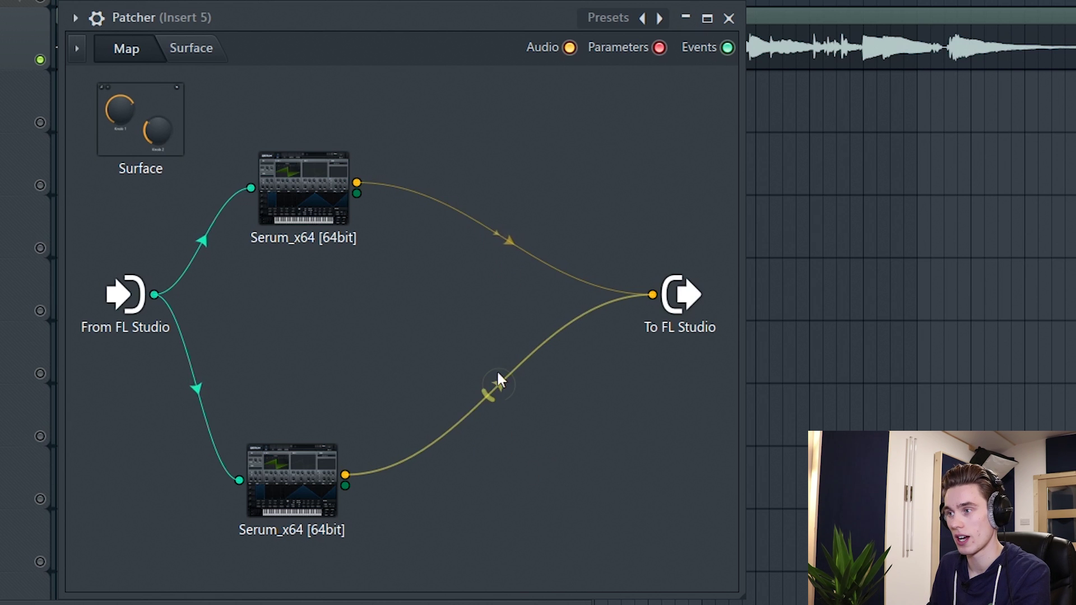
pyautogui.moveTo(491, 375)
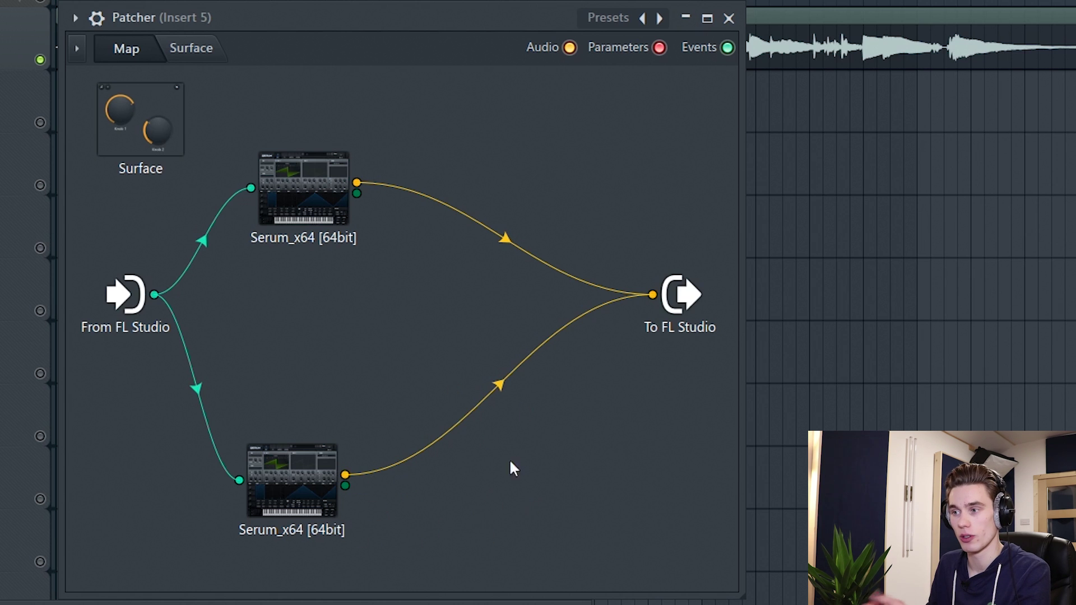
pyautogui.rightClick(654, 294)
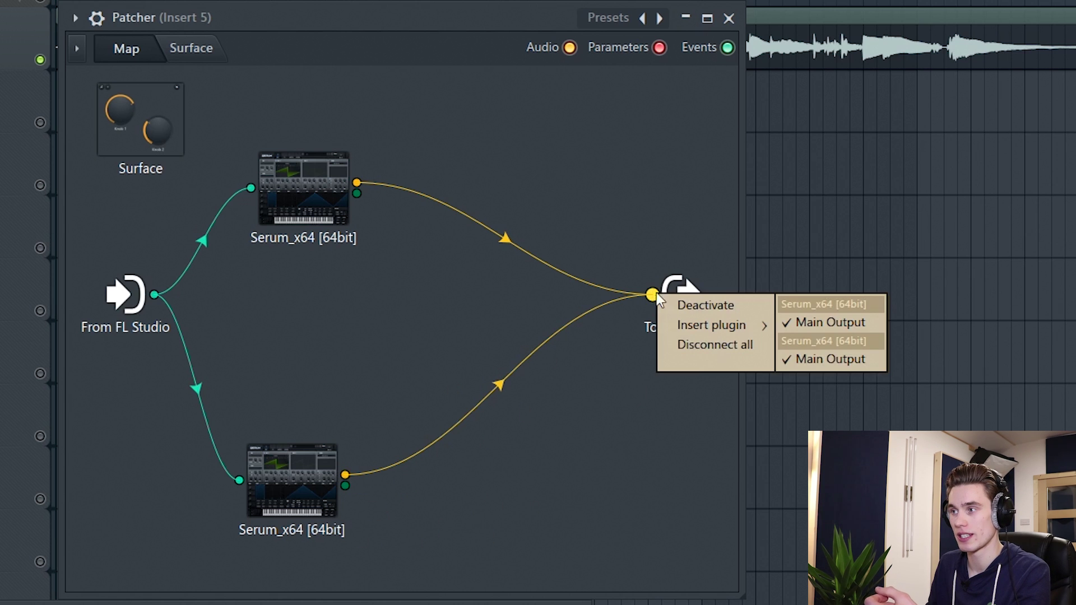
pyautogui.click(793, 359)
# Add Fruity Reeverb 2 and Fruity Parametric EQ 2 to the Patcher map.
pyautogui.rightClick(476, 427)
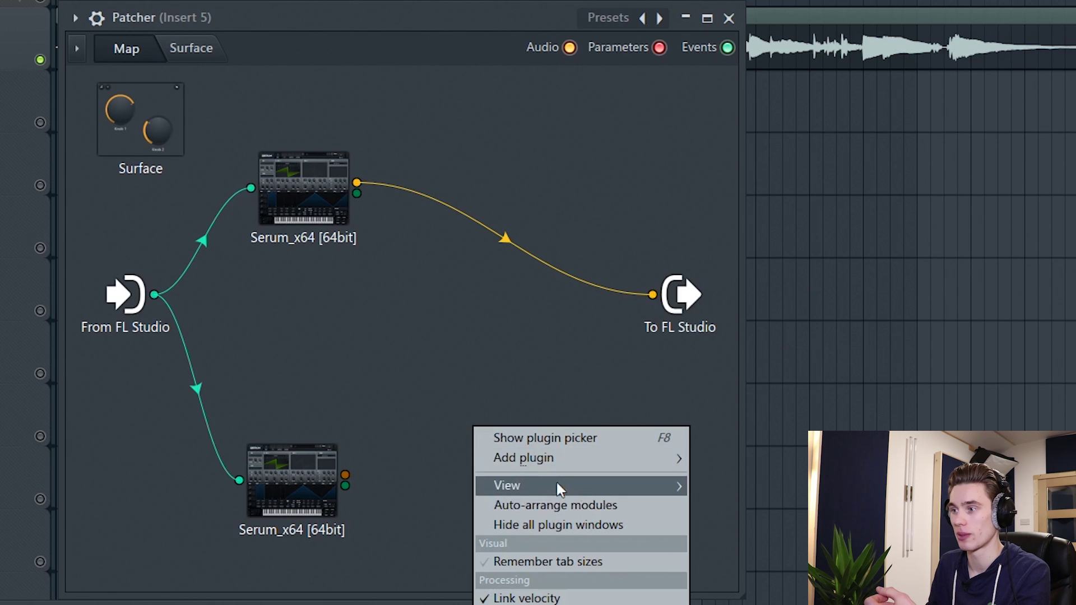
pyautogui.moveTo(525, 458)
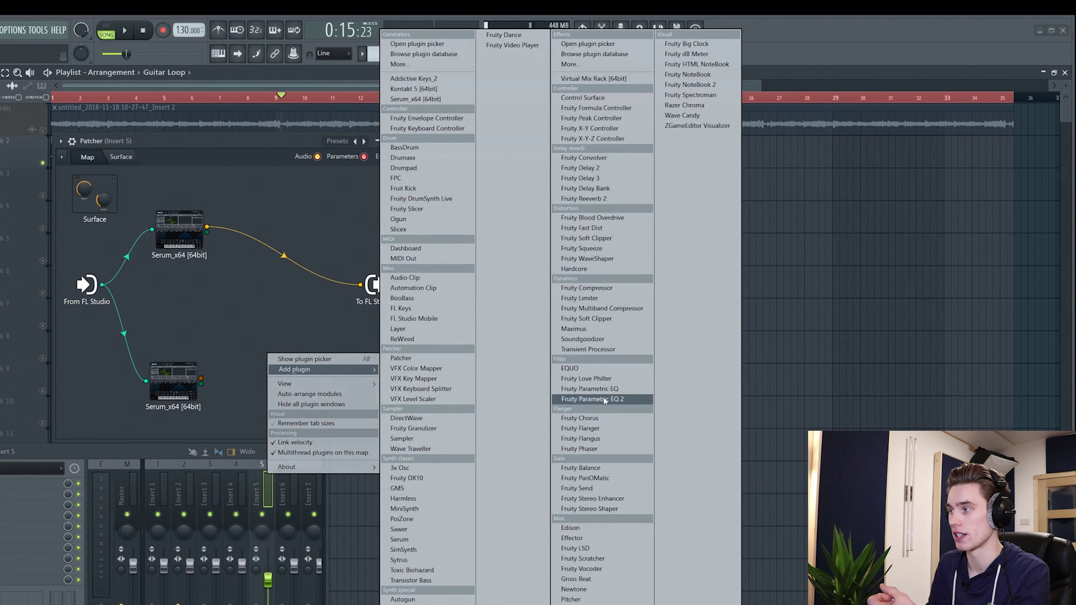
pyautogui.click(584, 198)
pyautogui.rightClick(285, 369)
pyautogui.moveTo(314, 383)
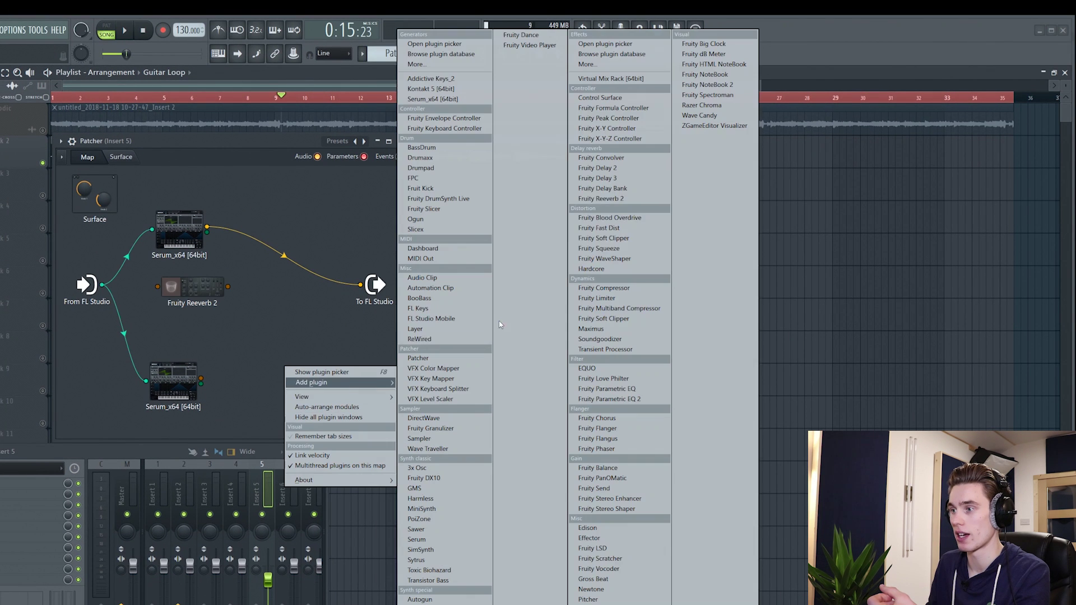
pyautogui.click(620, 399)
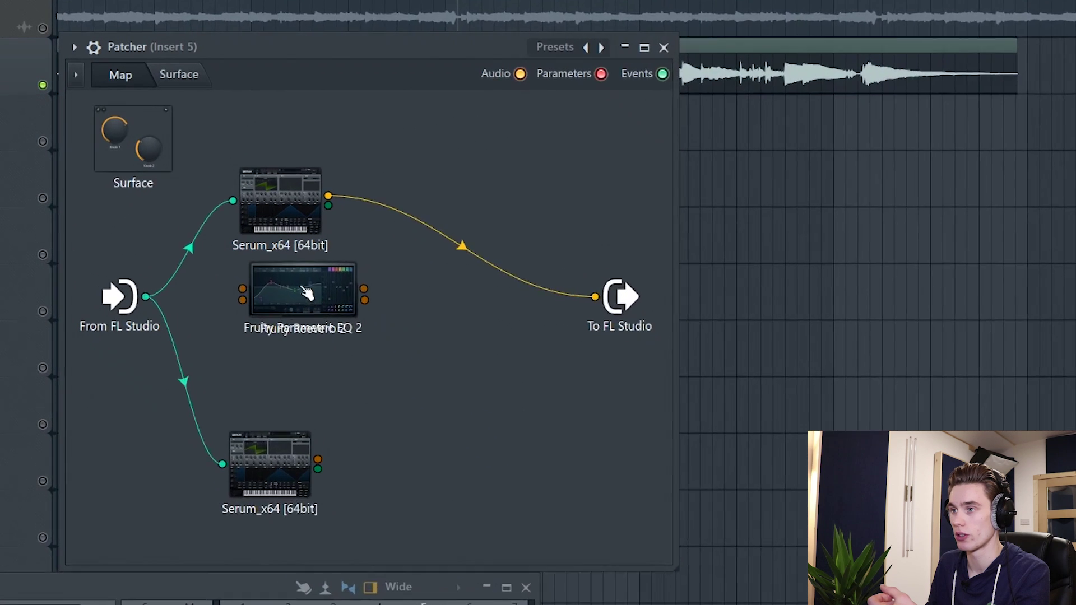
# Widen the Patcher layout and route the lower Serum through Fruity Reeverb 2 and Fruity Parametric EQ 2 to To FL Studio.
pyautogui.moveTo(200, 378); pyautogui.dragTo(243, 376)
pyautogui.moveTo(443, 473); pyautogui.dragTo(448, 474)
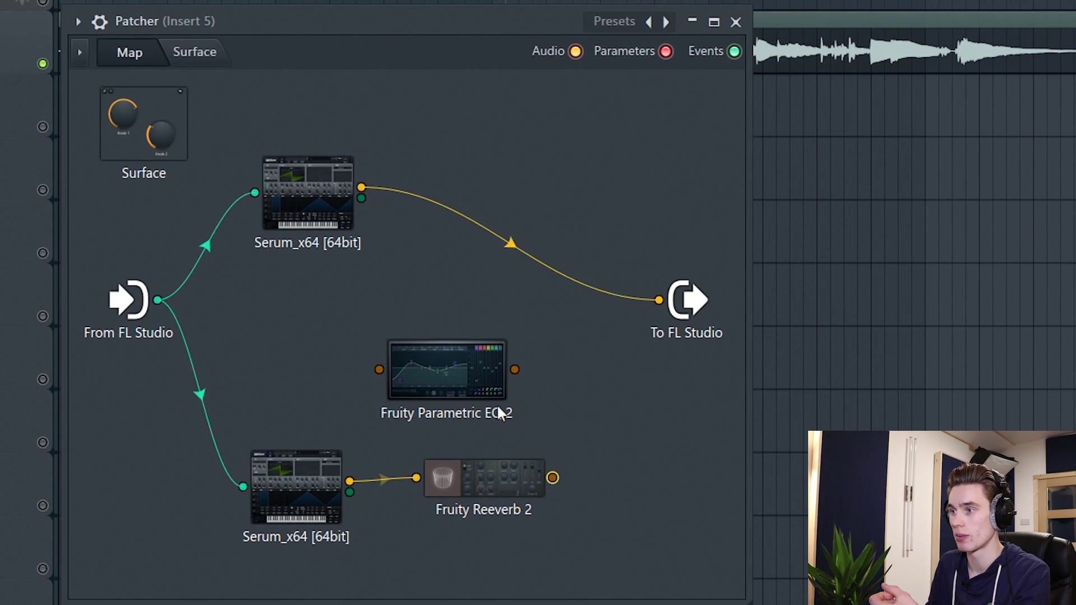
pyautogui.moveTo(500, 413); pyautogui.dragTo(599, 399)
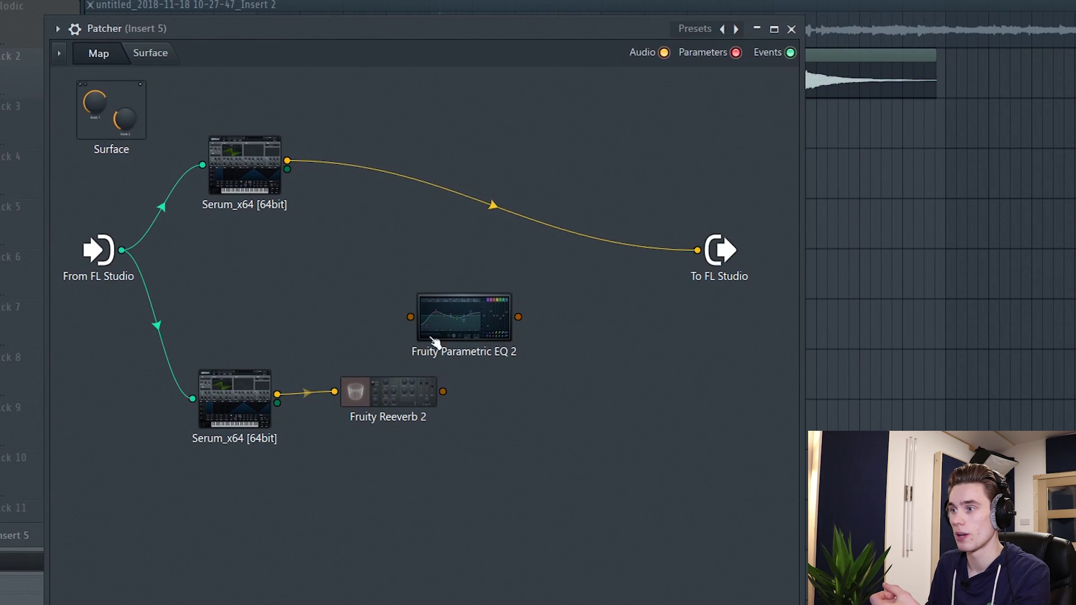
pyautogui.moveTo(436, 343); pyautogui.dragTo(586, 384)
pyautogui.moveTo(443, 391); pyautogui.dragTo(555, 382)
pyautogui.moveTo(663, 383); pyautogui.dragTo(698, 268)
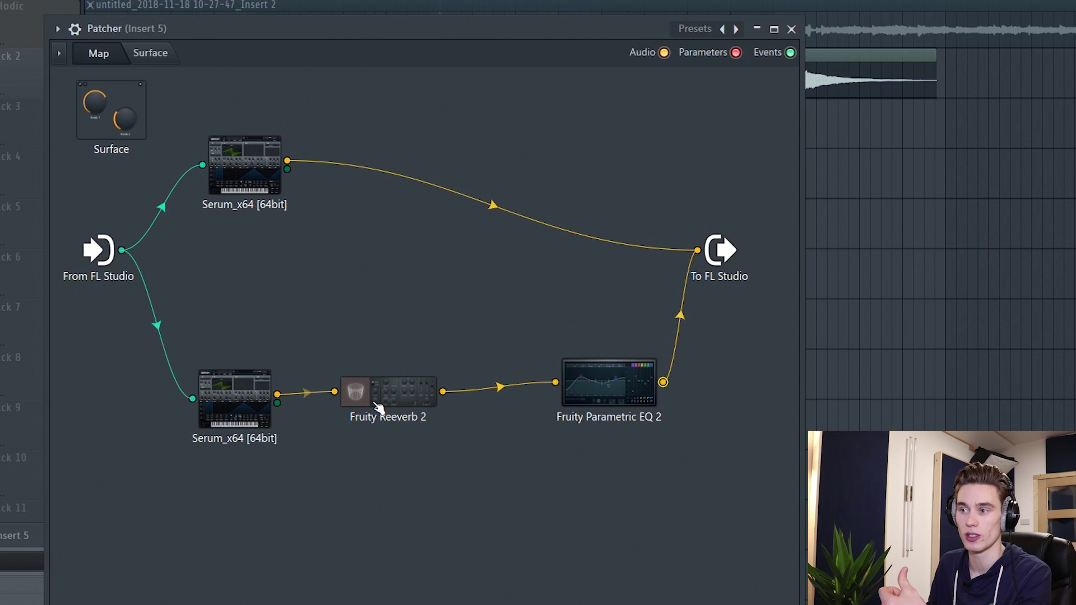
# Adjust the WET level in Fruity Reeverb 2 and close its window.
pyautogui.doubleClick(355, 391)
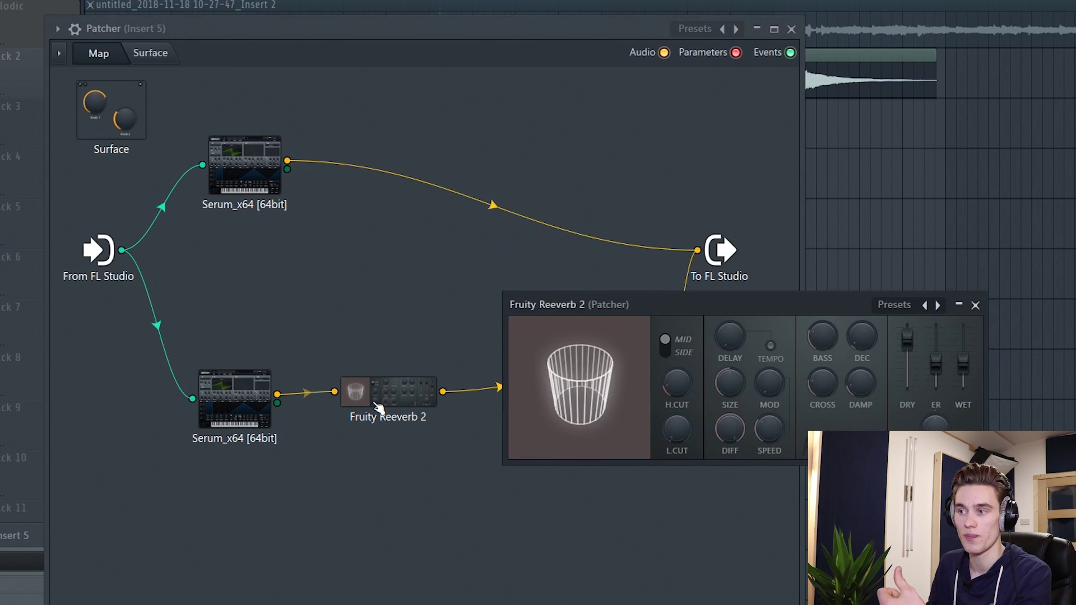
pyautogui.click(502, 218)
pyautogui.moveTo(862, 312); pyautogui.dragTo(638, 199)
pyautogui.moveTo(739, 244)
pyautogui.mouseDown()
pyautogui.moveTo(739, 262)
pyautogui.moveTo(739, 252)
pyautogui.mouseUp()
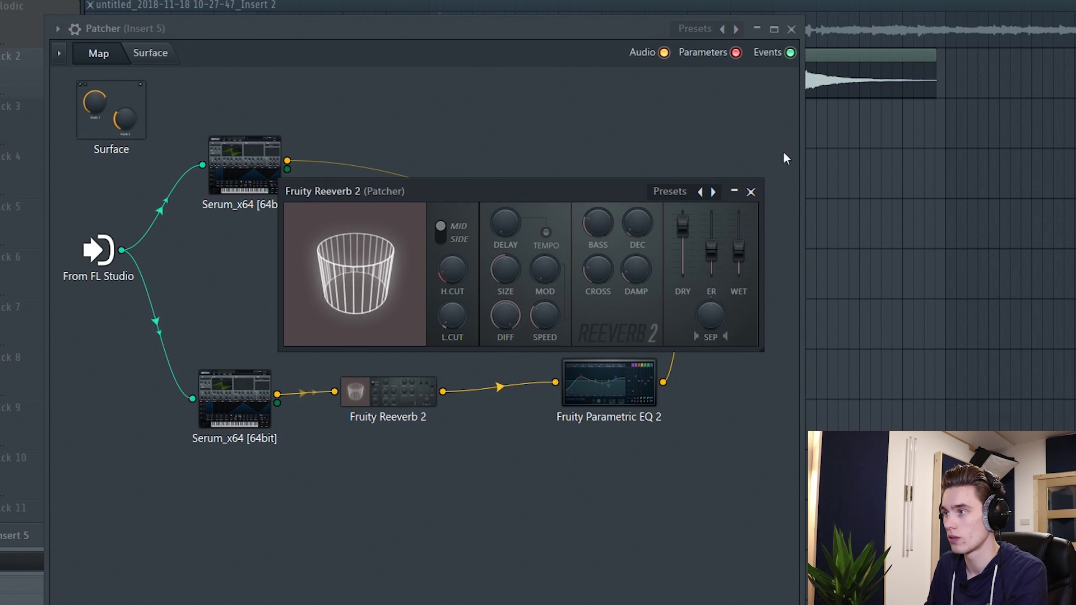
pyautogui.click(647, 387)
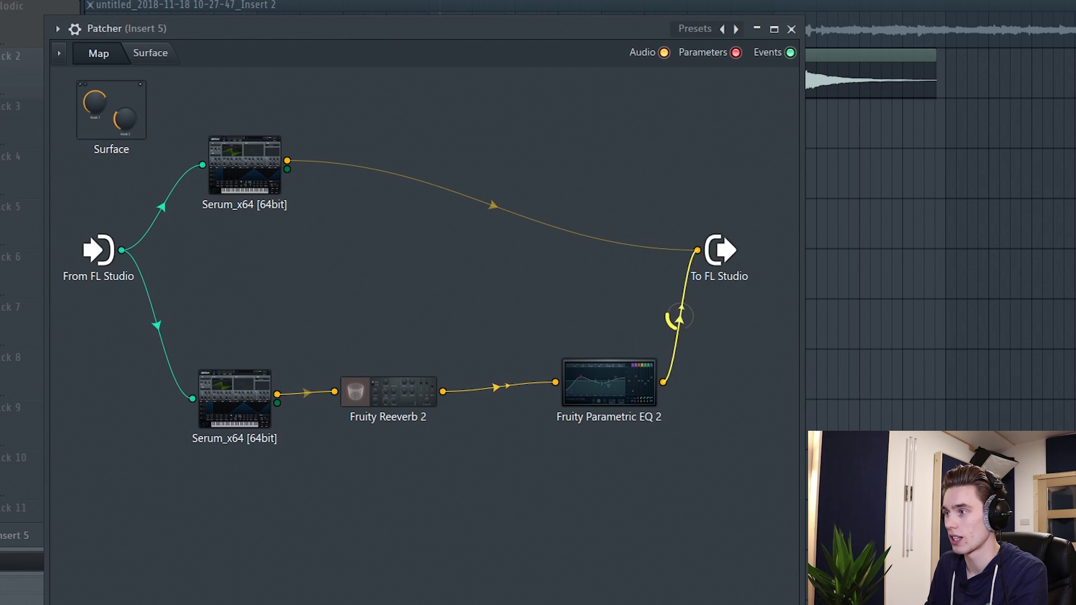
# Cut the lows with band 1 and boost the highs around 5702 Hz with band 7 in Fruity Parametric EQ 2.
pyautogui.click(619, 385)
pyautogui.moveTo(545, 377); pyautogui.dragTo(602, 454)
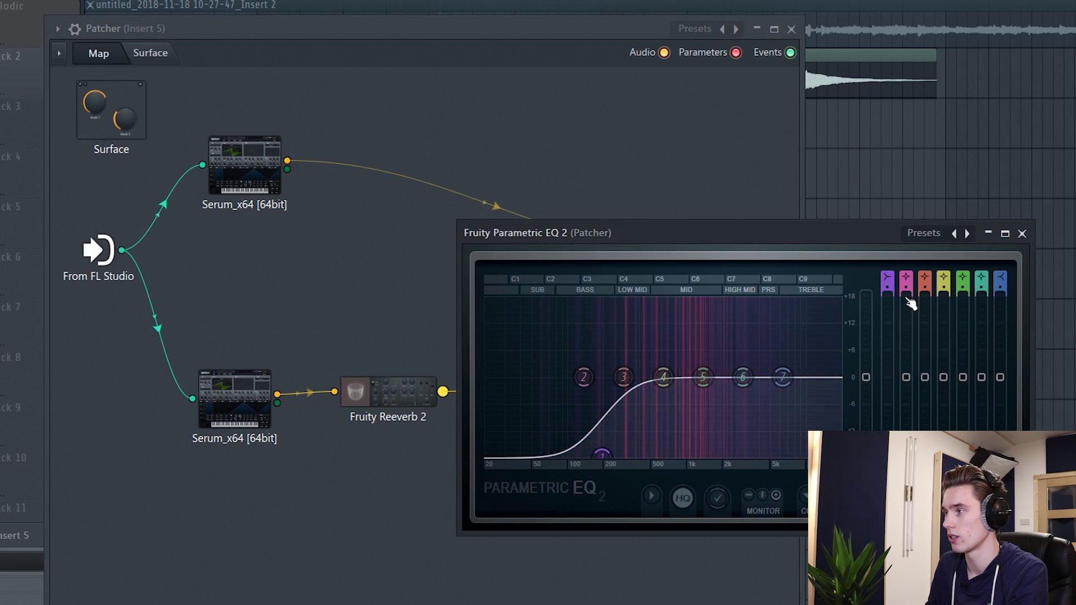
pyautogui.moveTo(783, 377); pyautogui.dragTo(777, 359)
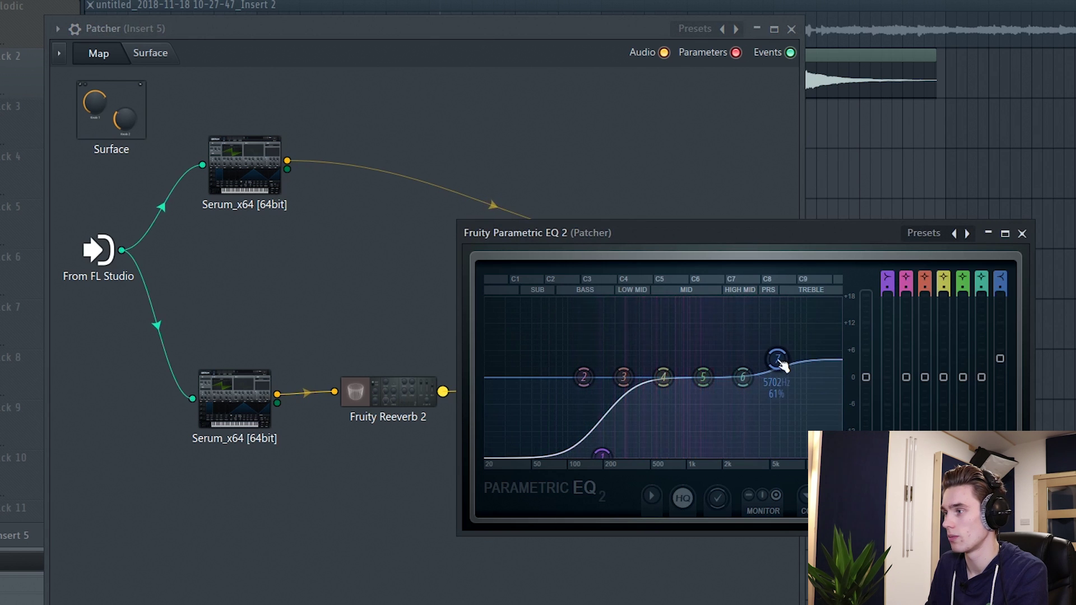
pyautogui.click(1022, 234)
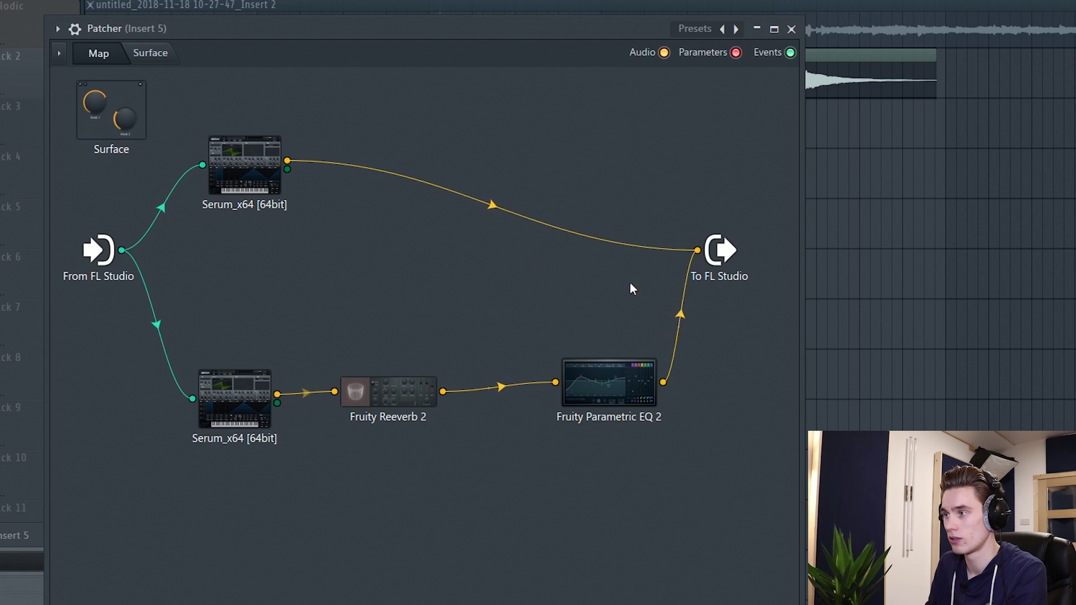
# Disconnect the upper Serum from To FL Studio and add Fruity Fast Dist to the Patcher map.
pyautogui.moveTo(687, 317)
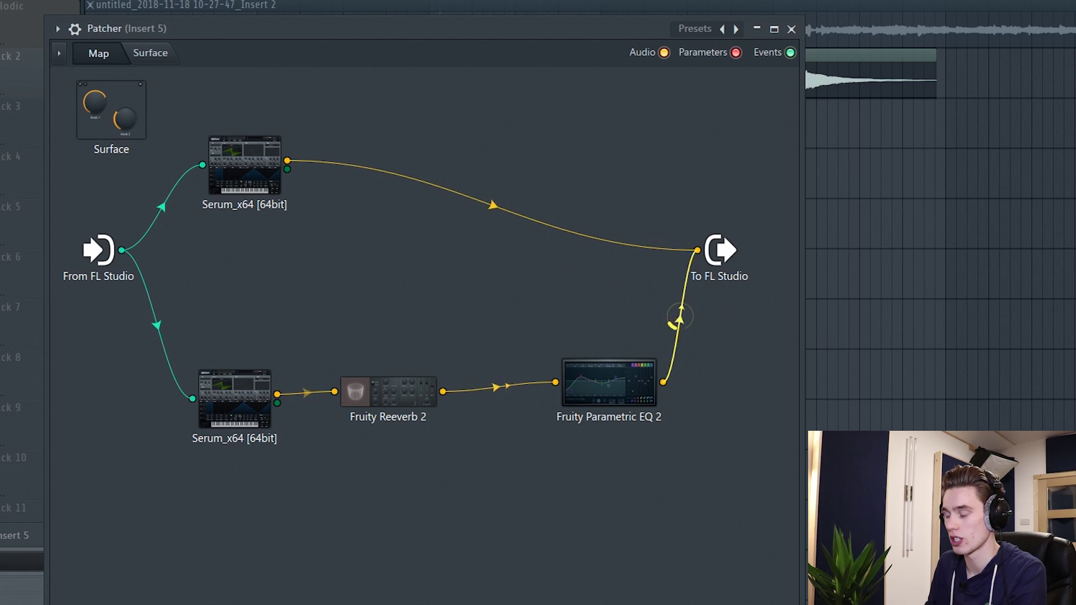
pyautogui.moveTo(490, 204)
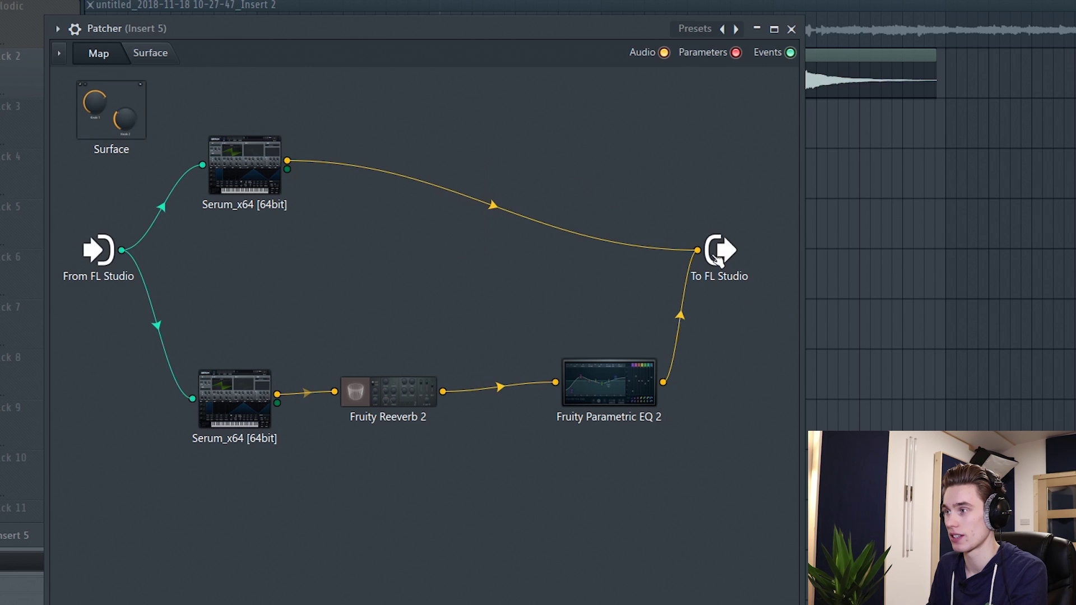
pyautogui.rightClick(699, 251)
pyautogui.click(814, 270)
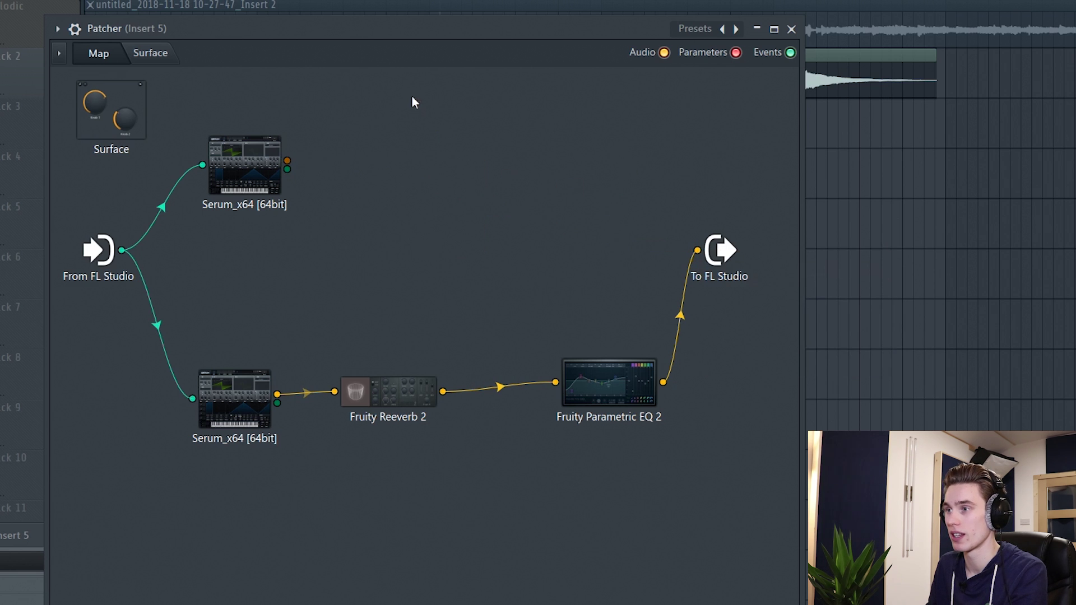
pyautogui.rightClick(443, 130)
pyautogui.moveTo(494, 157)
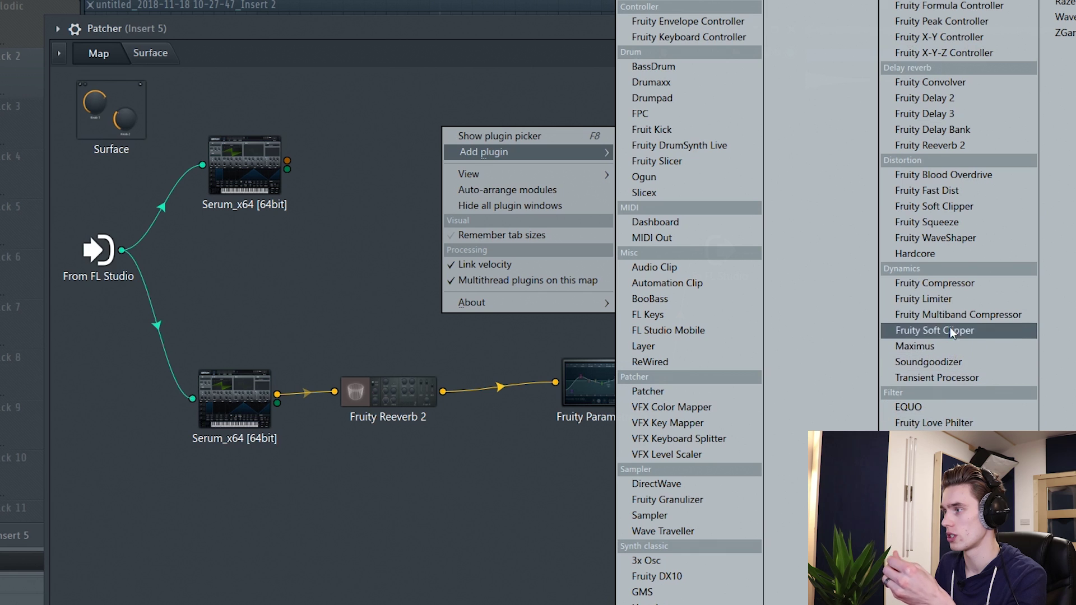
pyautogui.click(935, 189)
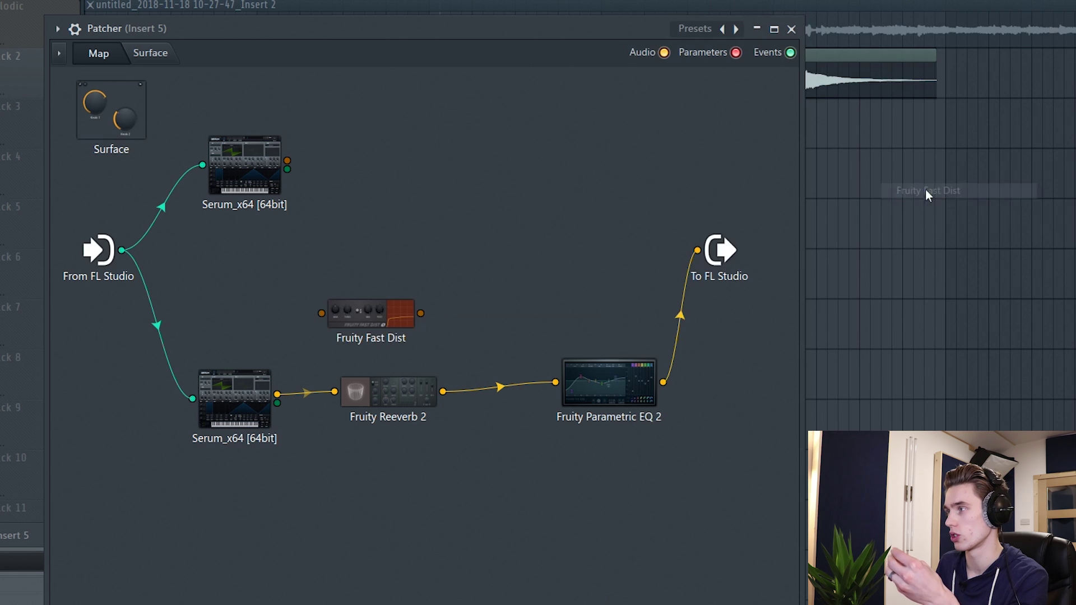
# Route the upper Serum through Fruity Fast Dist to To FL Studio.
pyautogui.moveTo(391, 132); pyautogui.dragTo(407, 119)
pyautogui.moveTo(505, 117); pyautogui.dragTo(698, 250)
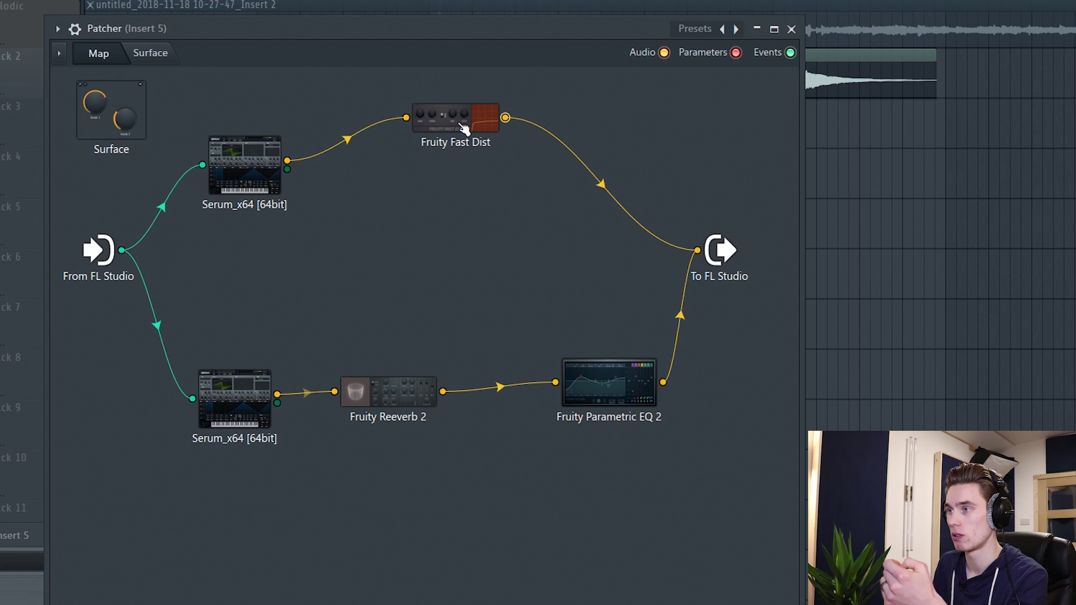
pyautogui.moveTo(464, 129); pyautogui.dragTo(487, 153)
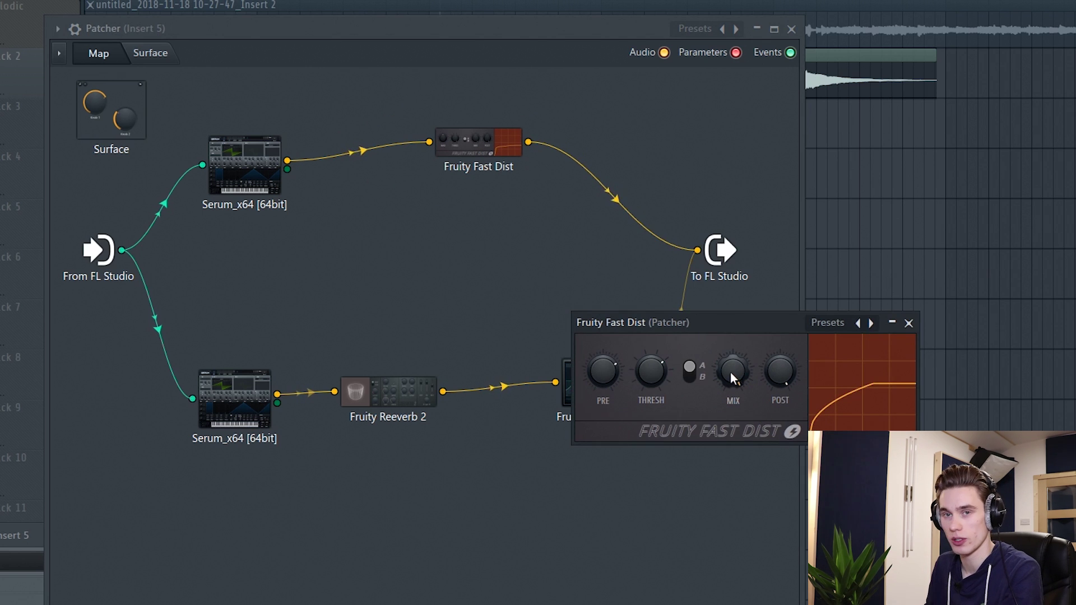
# Set the MIX of Fruity Fast Dist to 0% and activate it as a Patcher parameter.
pyautogui.moveTo(721, 358); pyautogui.dragTo(728, 392)
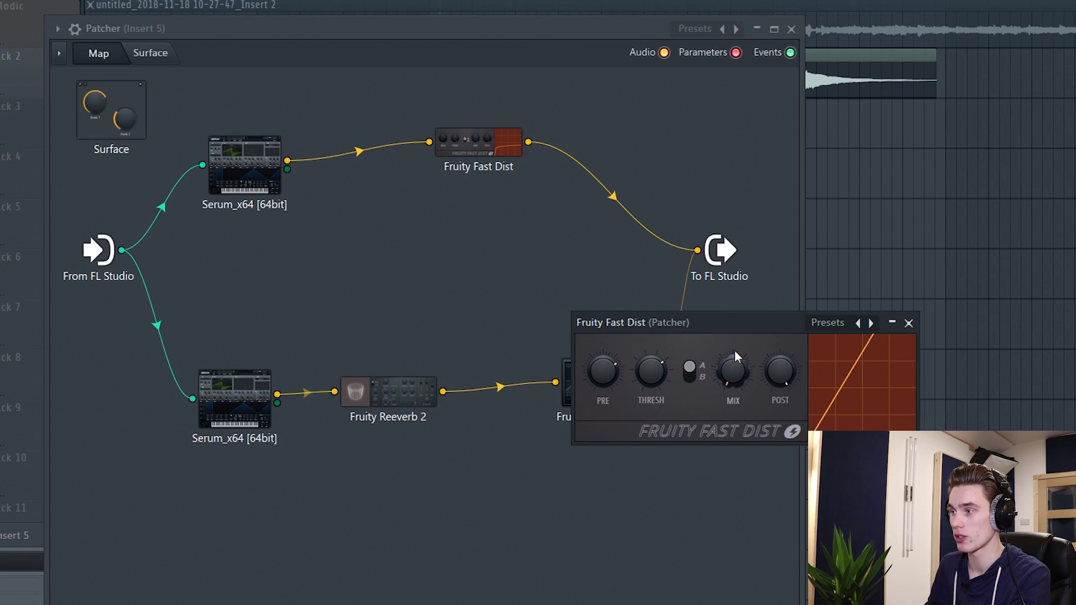
pyautogui.rightClick(732, 373)
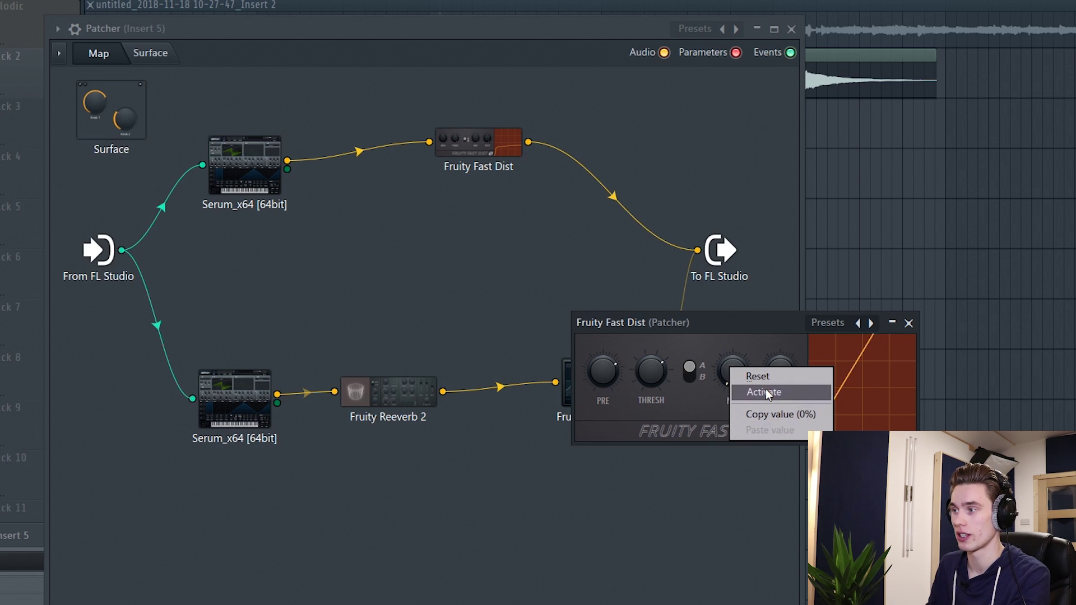
pyautogui.click(766, 392)
pyautogui.rightClick(731, 372)
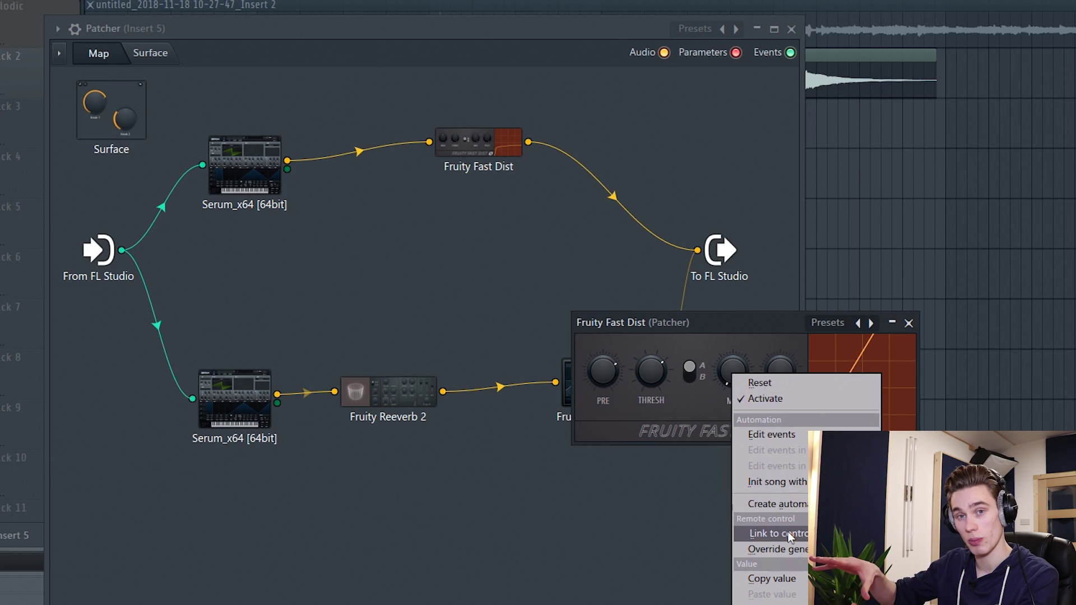
pyautogui.click(892, 326)
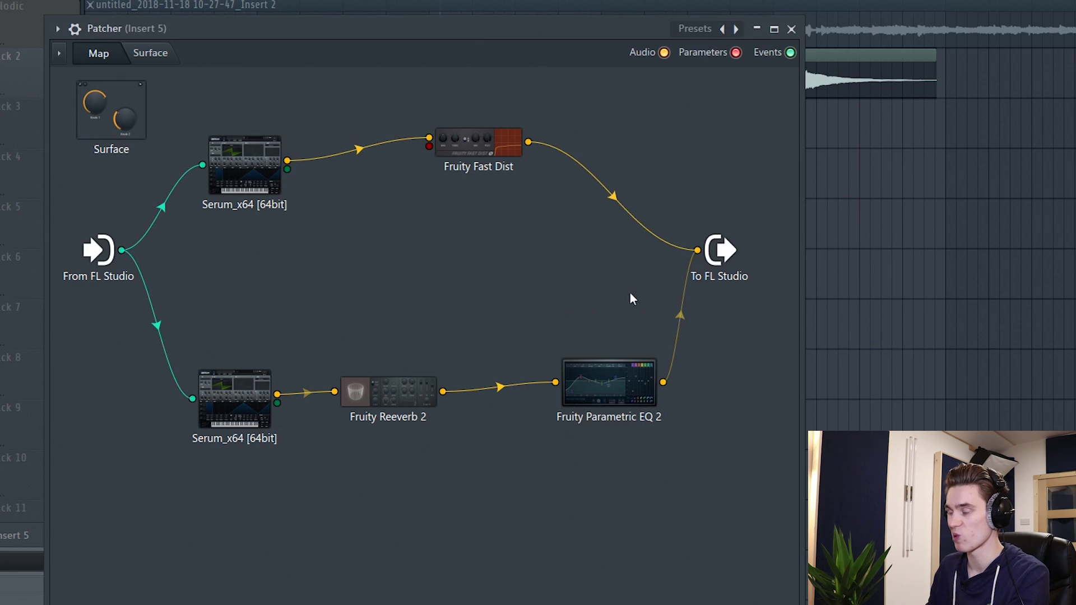
# Activate the WET level of Fruity Reeverb 2 as a Patcher parameter and close its window.
pyautogui.click(406, 403)
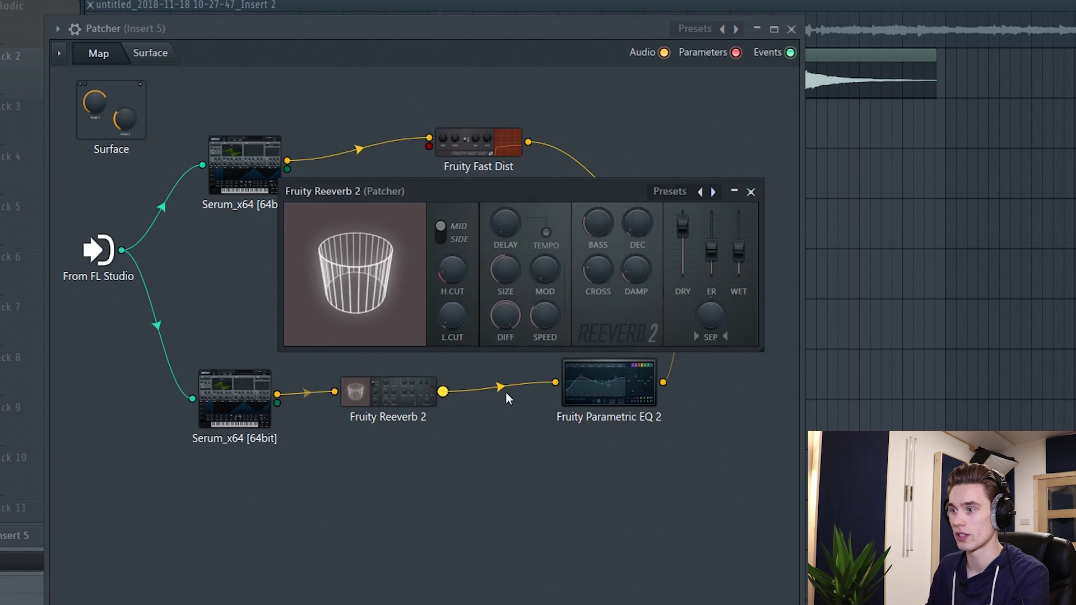
pyautogui.rightClick(739, 258)
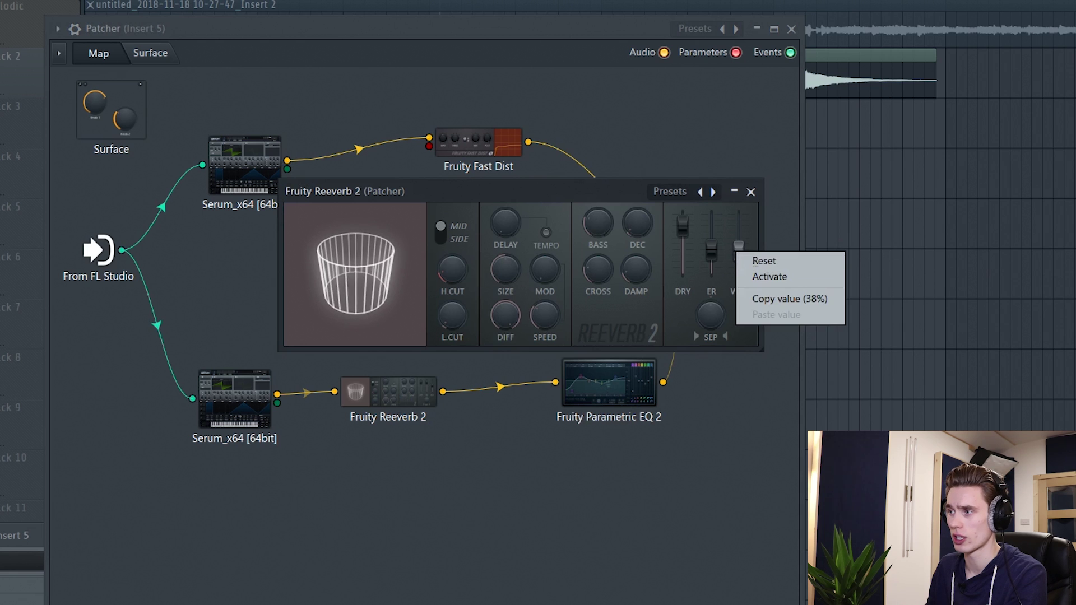
pyautogui.click(776, 280)
pyautogui.click(751, 192)
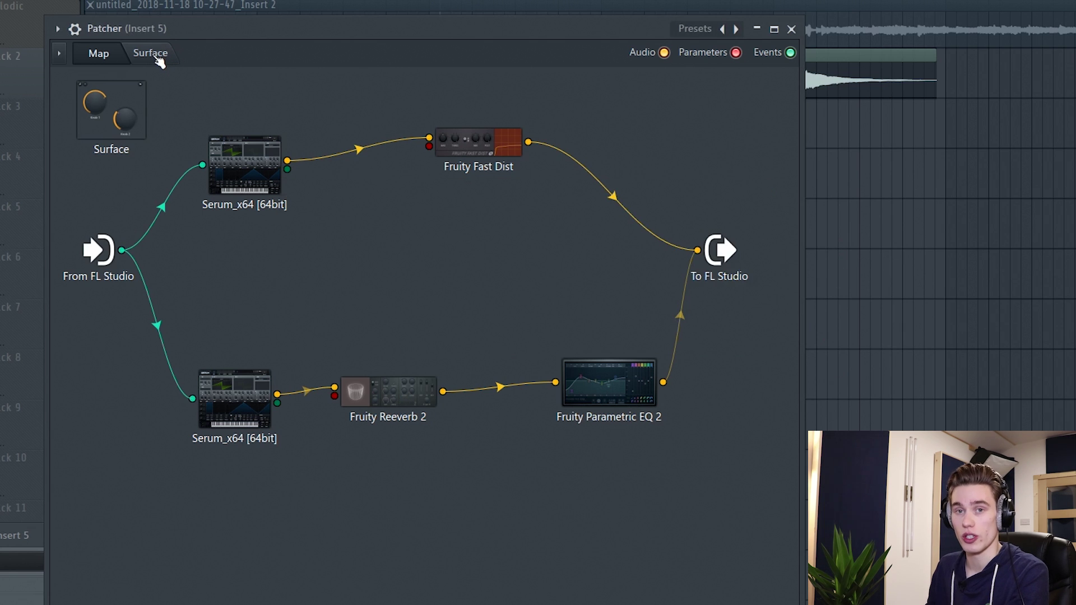
# Open Patcher's control surface and turn on editing.
pyautogui.click(150, 53)
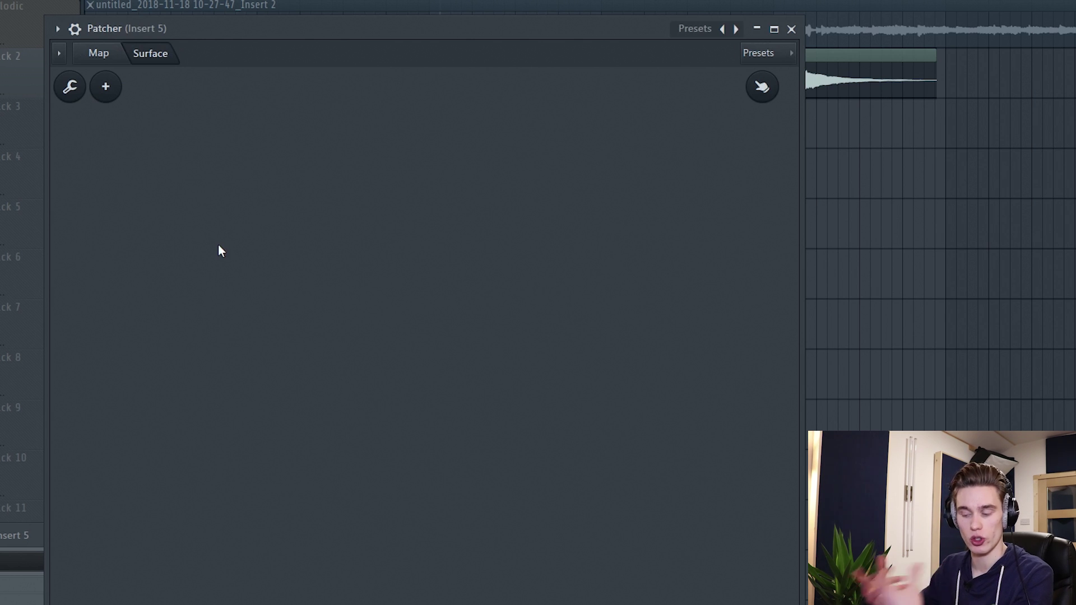
pyautogui.click(69, 87)
# Add a standard knob, a slider and an XY control to the surface.
pyautogui.rightClick(206, 204)
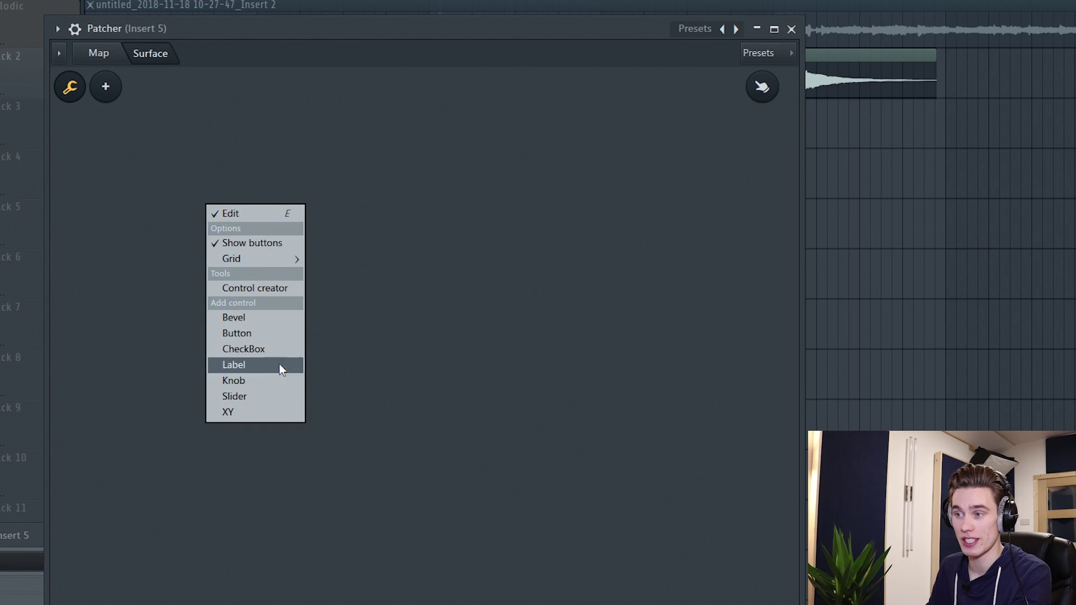
pyautogui.click(268, 382)
pyautogui.rightClick(320, 265)
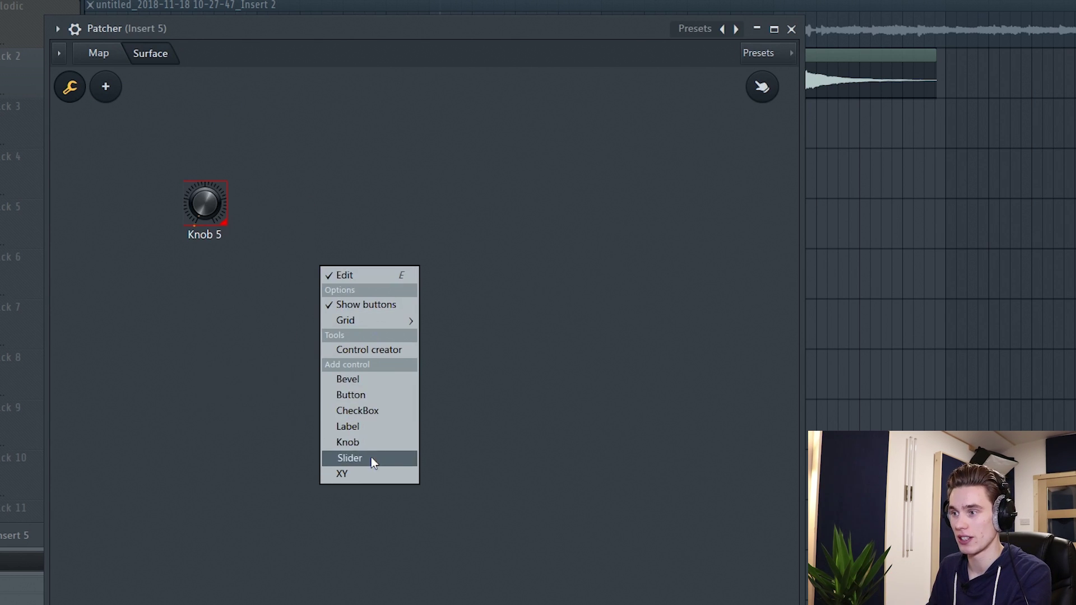
pyautogui.click(372, 458)
pyautogui.rightClick(464, 318)
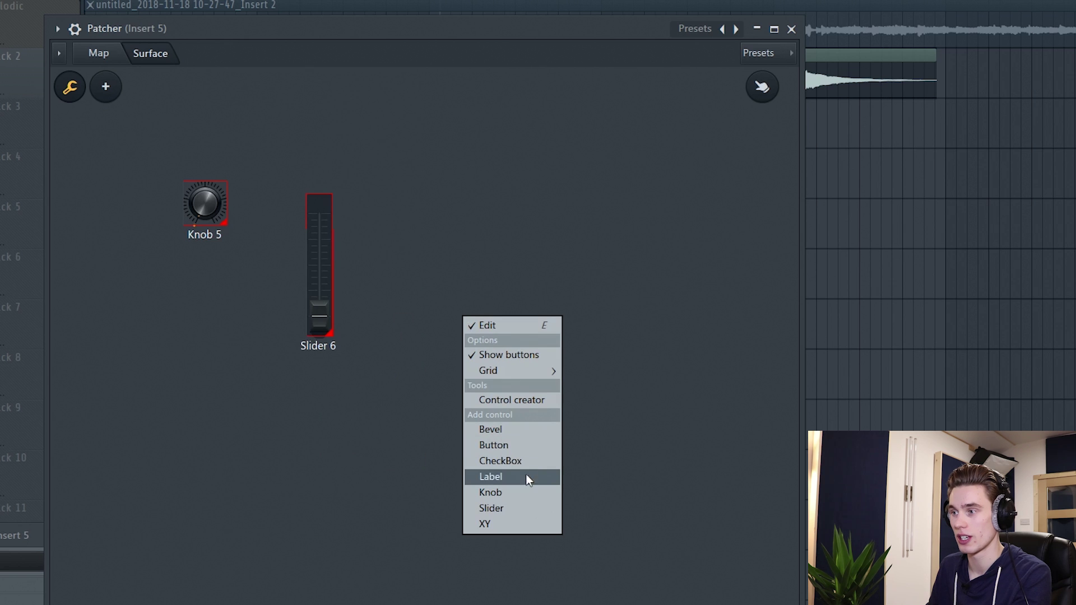
pyautogui.click(500, 524)
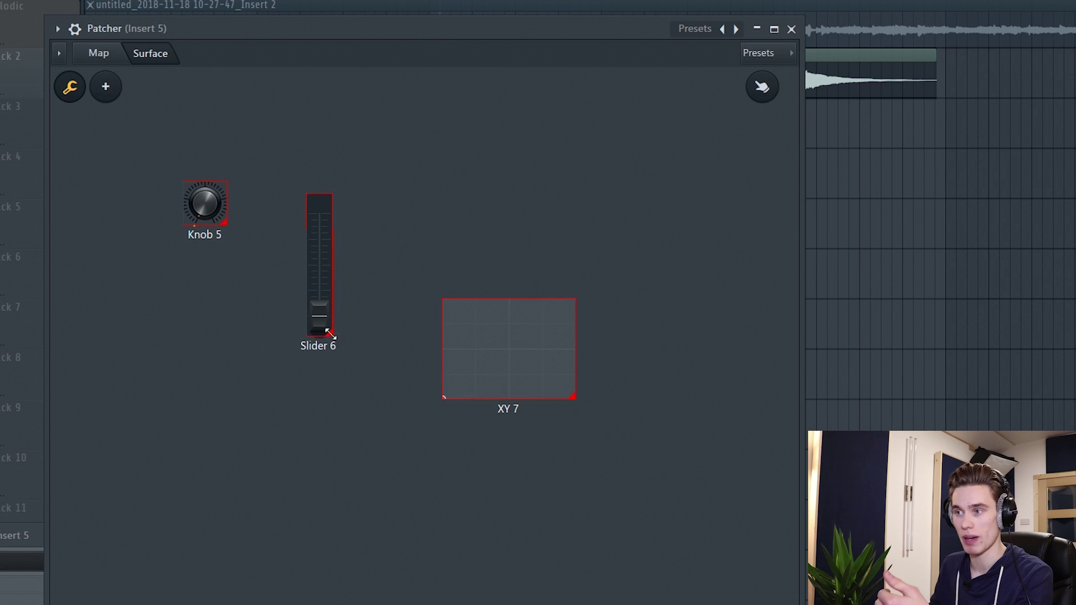
# Try repositioning the knob and slider, and delete the XY control, slider and knob from the surface.
pyautogui.rightClick(549, 367)
pyautogui.click(591, 430)
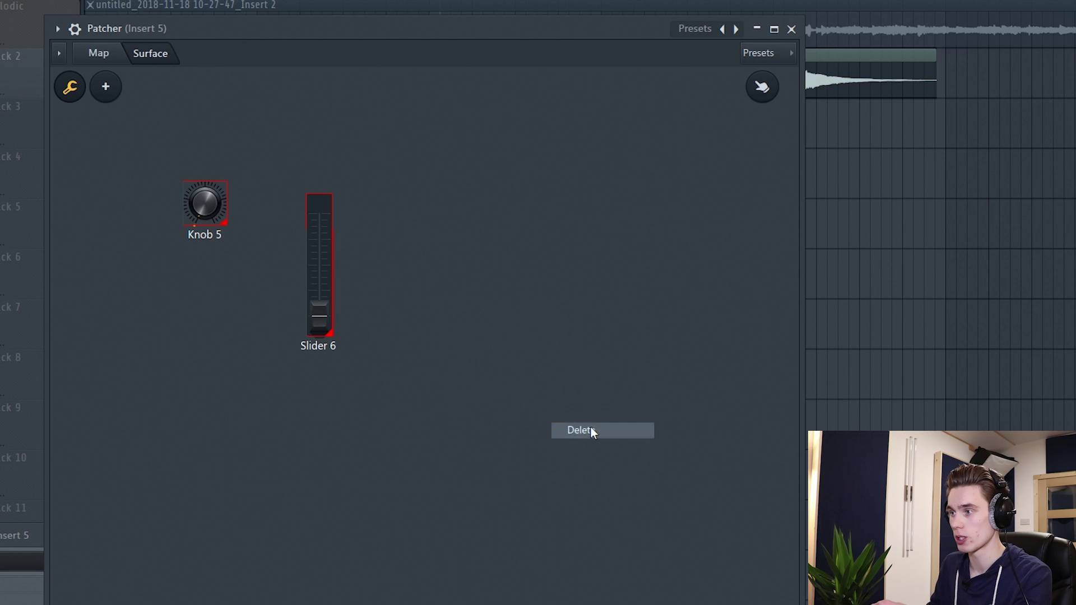
pyautogui.moveTo(216, 216); pyautogui.dragTo(196, 318)
pyautogui.moveTo(334, 287); pyautogui.dragTo(342, 327)
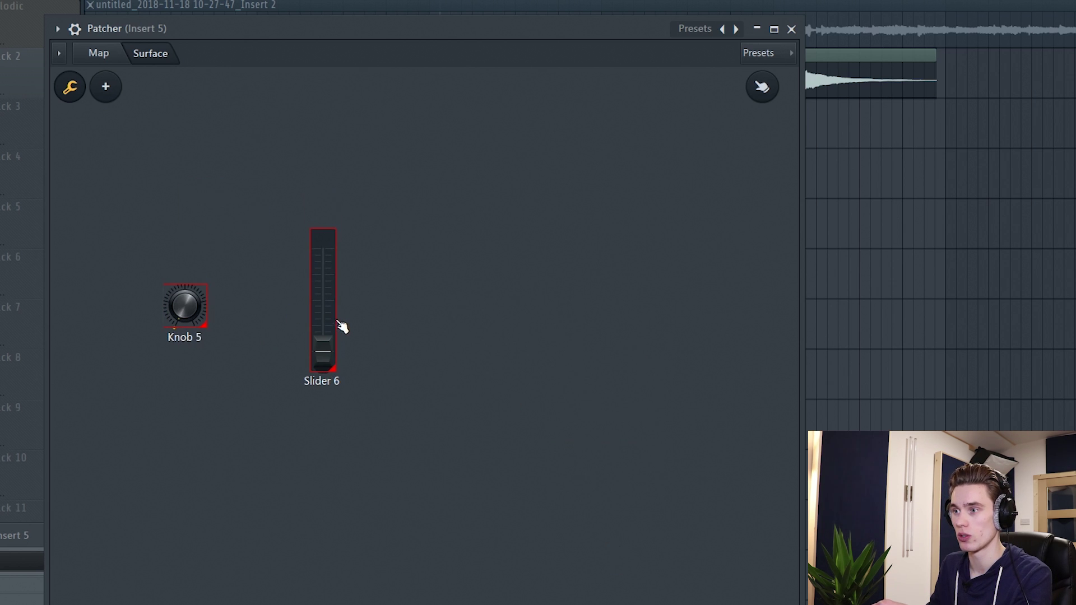
pyautogui.rightClick(329, 319)
pyautogui.click(367, 410)
pyautogui.rightClick(194, 310)
pyautogui.click(240, 402)
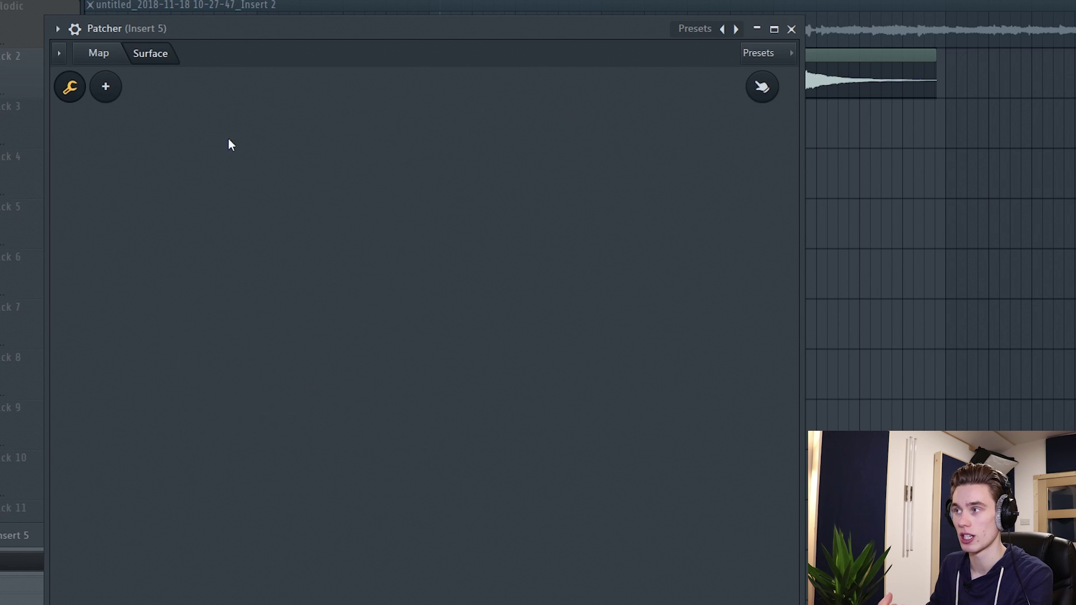
# Open the Control Creator and choose the slider preset with the silver handle and blue fill.
pyautogui.click(106, 86)
pyautogui.click(142, 122)
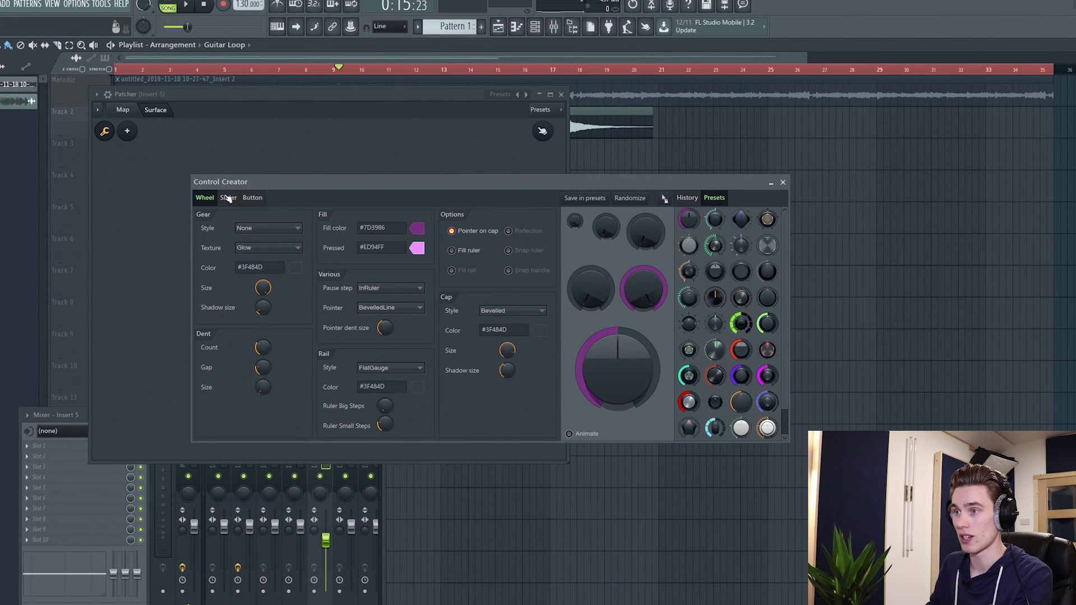
pyautogui.click(228, 197)
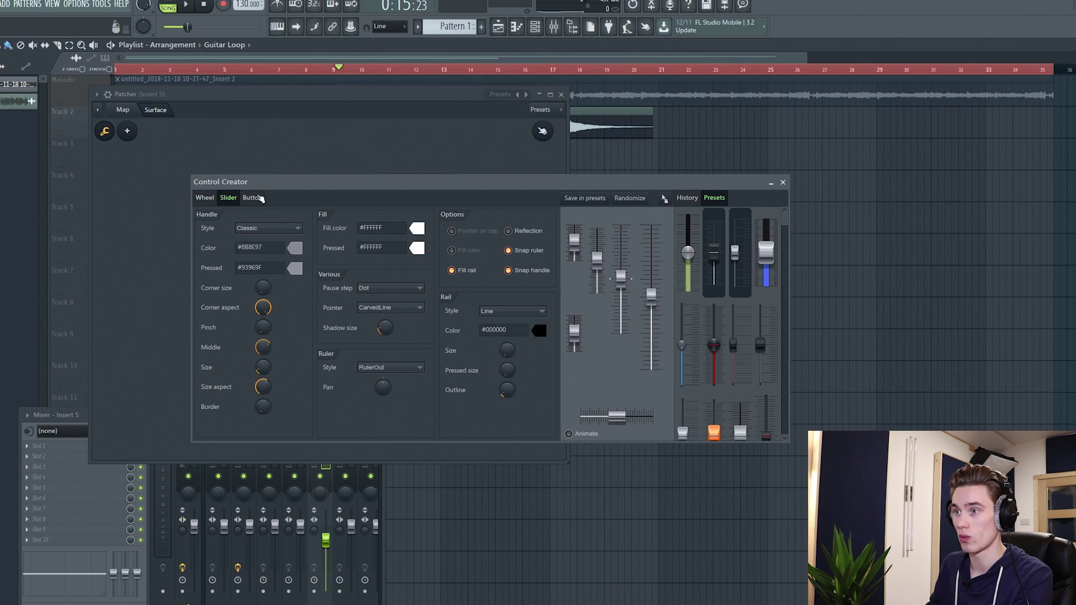
pyautogui.click(205, 198)
pyautogui.click(228, 198)
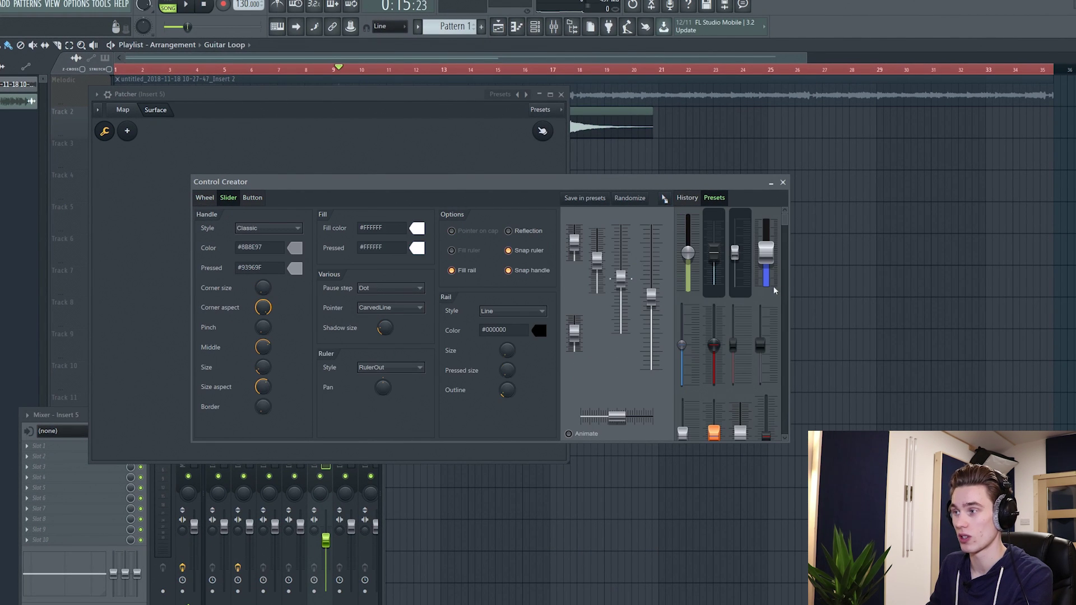
pyautogui.click(772, 247)
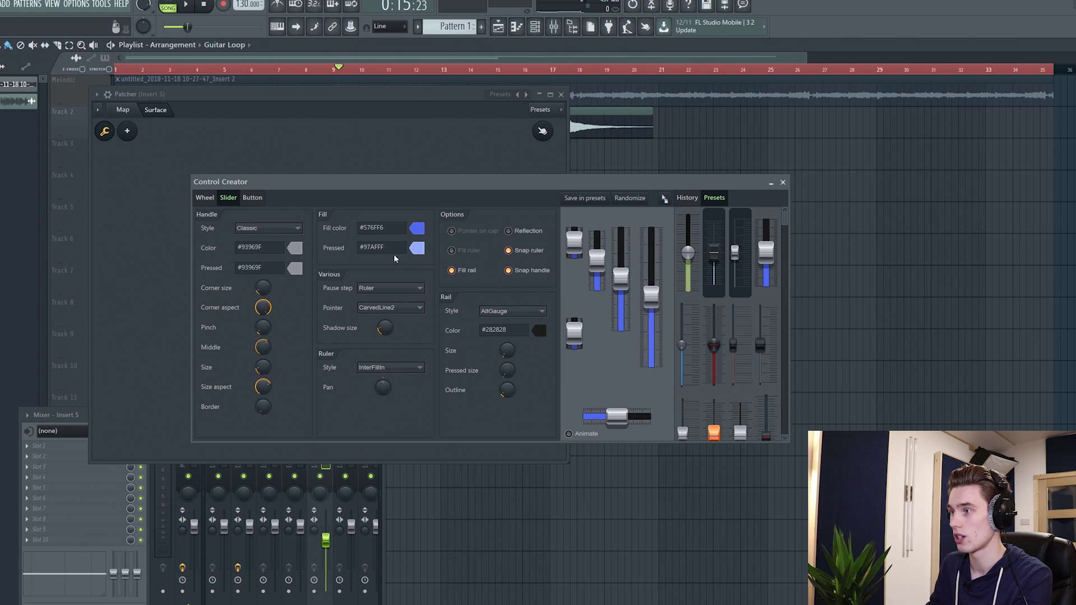
# Set the slider's fill color to purple #7C45A1 and place the custom slider on the surface.
pyautogui.click(417, 227)
pyautogui.click(516, 228)
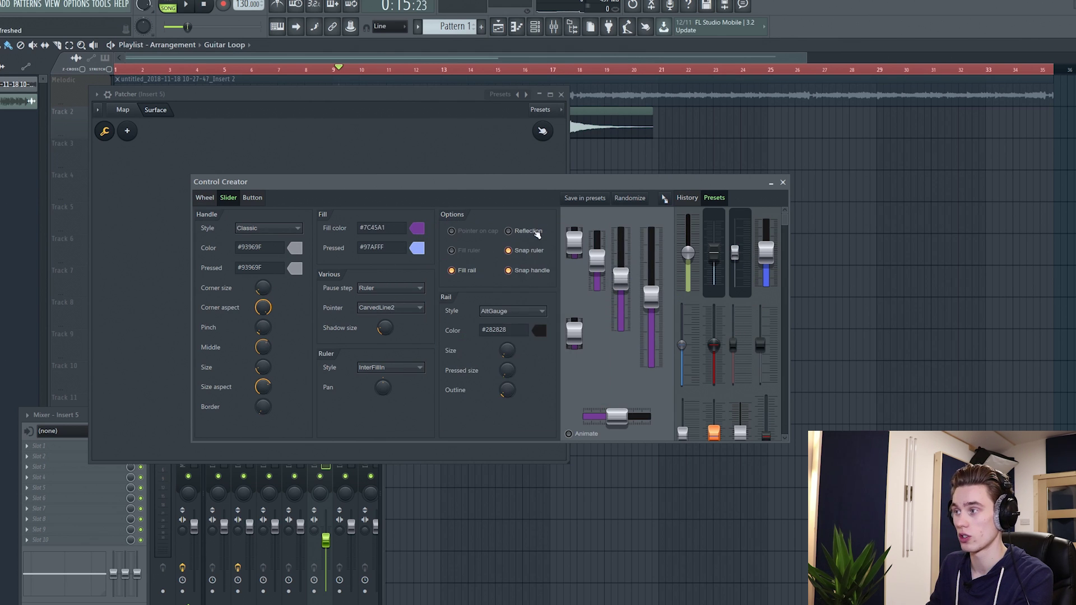
pyautogui.moveTo(652, 290)
pyautogui.mouseDown()
pyautogui.moveTo(652, 252)
pyautogui.moveTo(652, 277)
pyautogui.mouseUp()
pyautogui.moveTo(665, 199); pyautogui.dragTo(183, 292)
# Choose the chrome wheel preset with the green pointer in the Control Creator and place it on the surface as a knob.
pyautogui.click(128, 131)
pyautogui.click(158, 156)
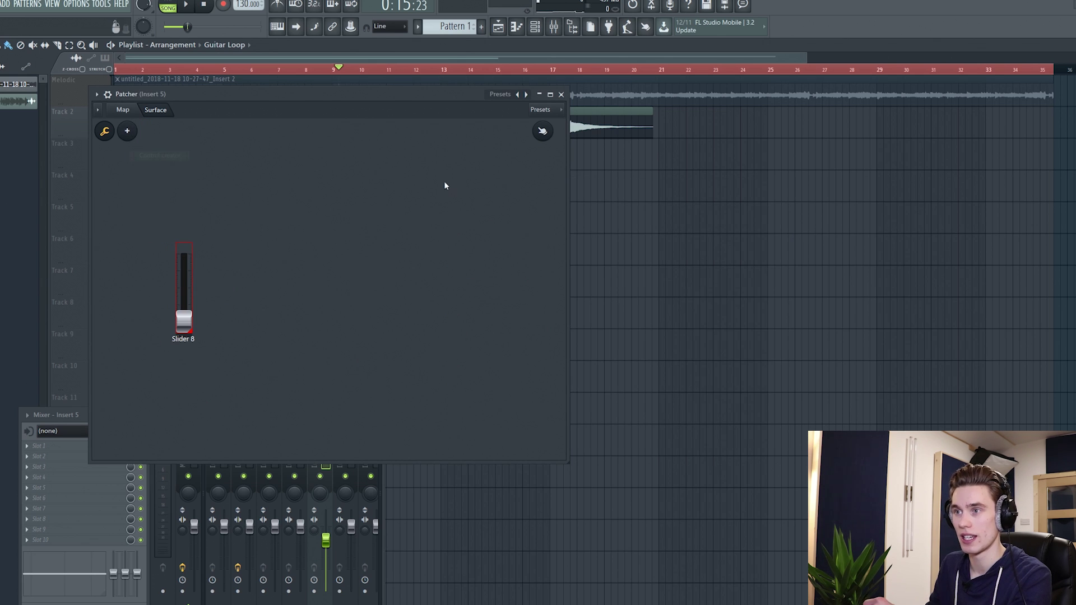
pyautogui.moveTo(314, 2); pyautogui.dragTo(566, 165)
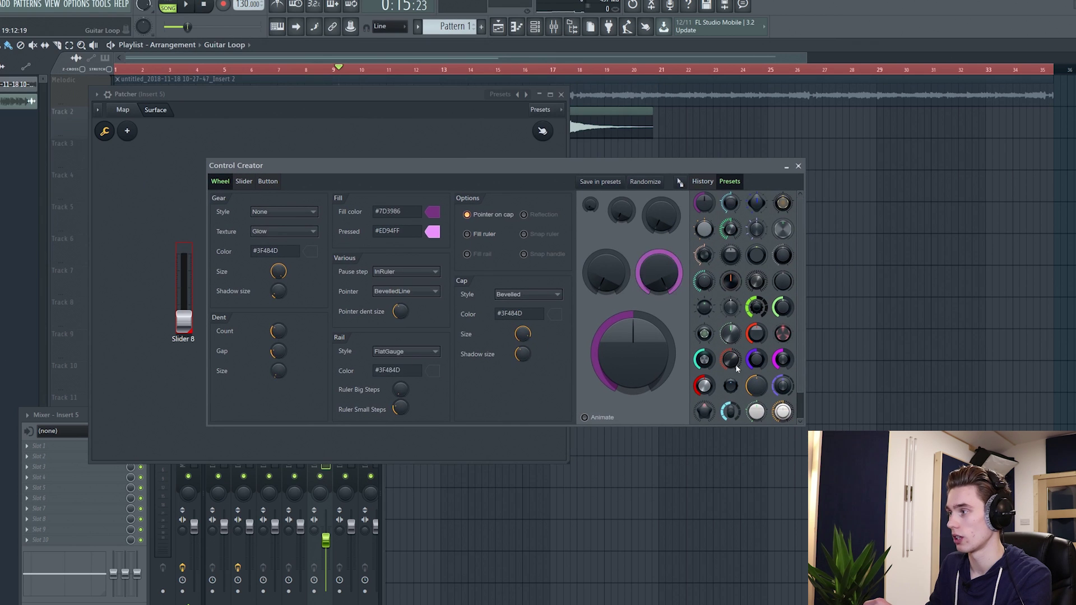
pyautogui.click(731, 335)
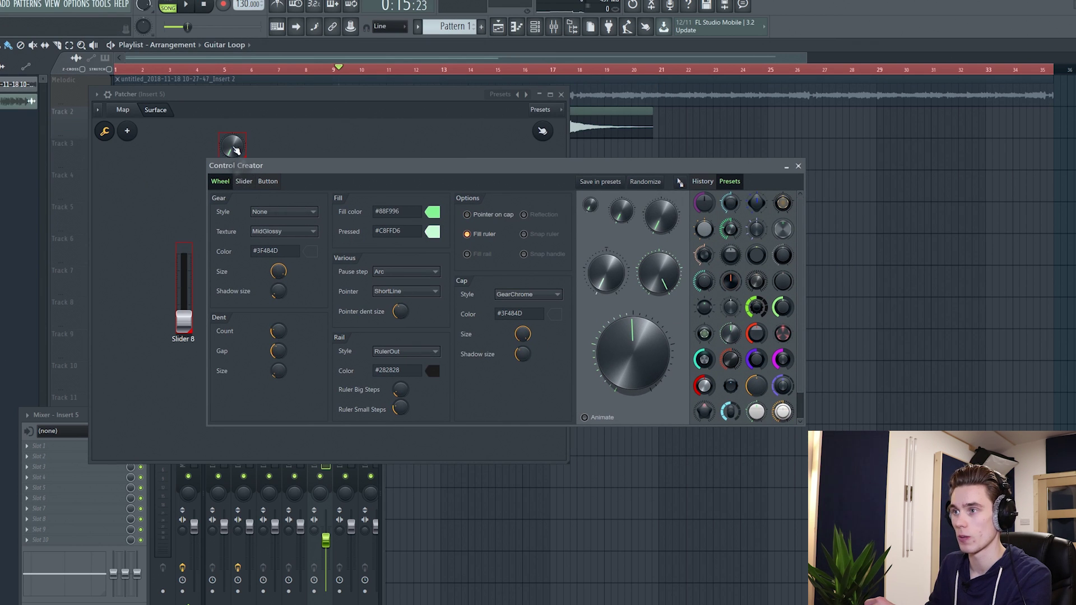
pyautogui.click(799, 166)
# Enlarge the slider and knob on the surface, and turn off editing with the surface buttons hidden.
pyautogui.moveTo(231, 146); pyautogui.dragTo(480, 349)
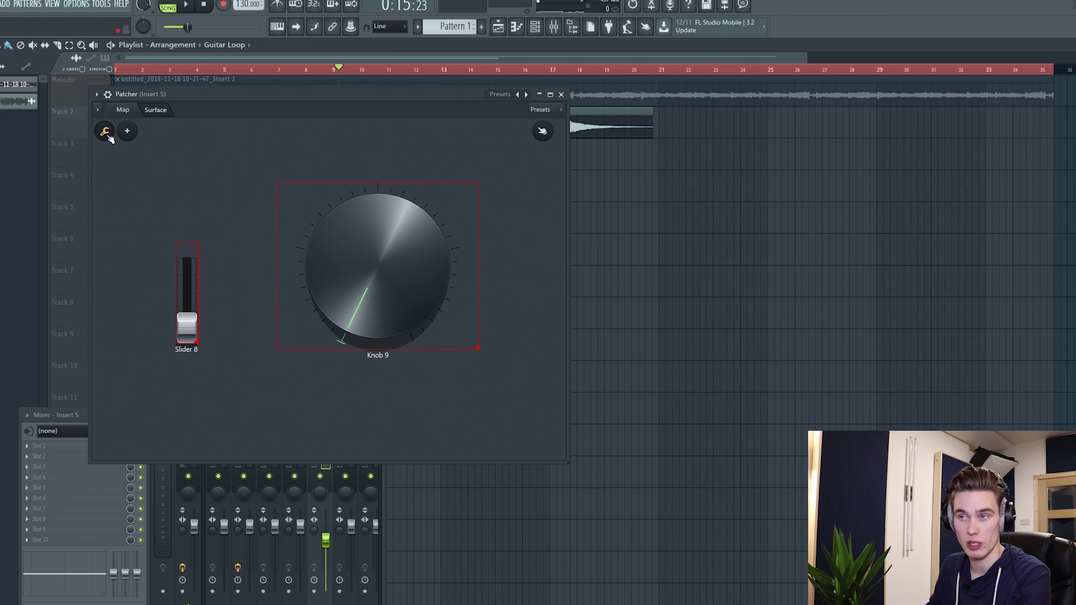
pyautogui.click(543, 132)
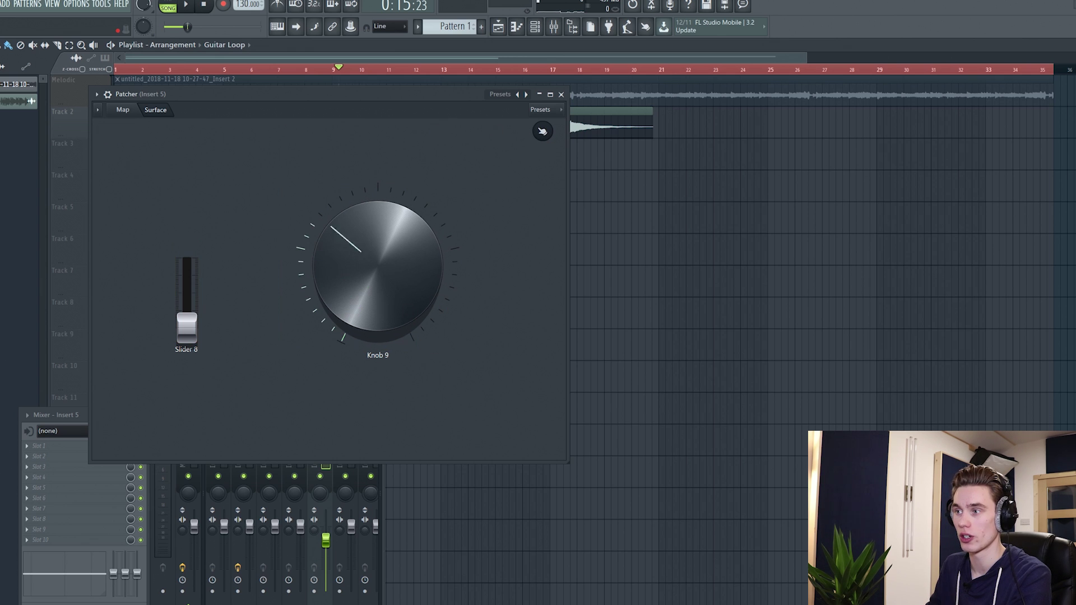
# Try out the custom knob and slider on the surface, and activate both as parameter outputs.
pyautogui.moveTo(288, 334); pyautogui.dragTo(288, 335)
pyautogui.moveTo(188, 332)
pyautogui.mouseDown()
pyautogui.moveTo(188, 288)
pyautogui.moveTo(187, 330)
pyautogui.mouseUp()
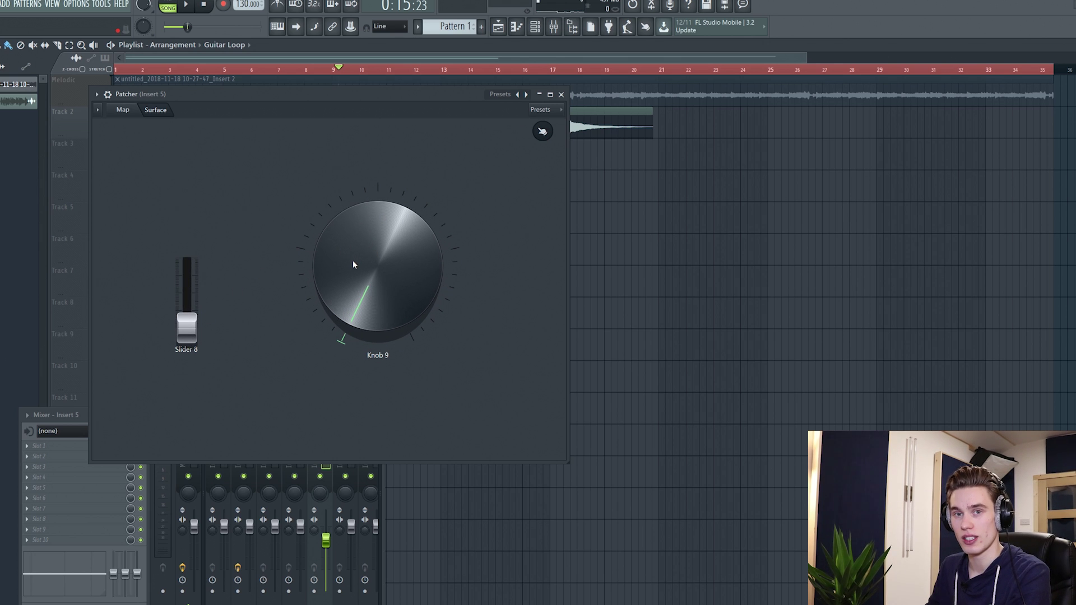
pyautogui.rightClick(371, 277)
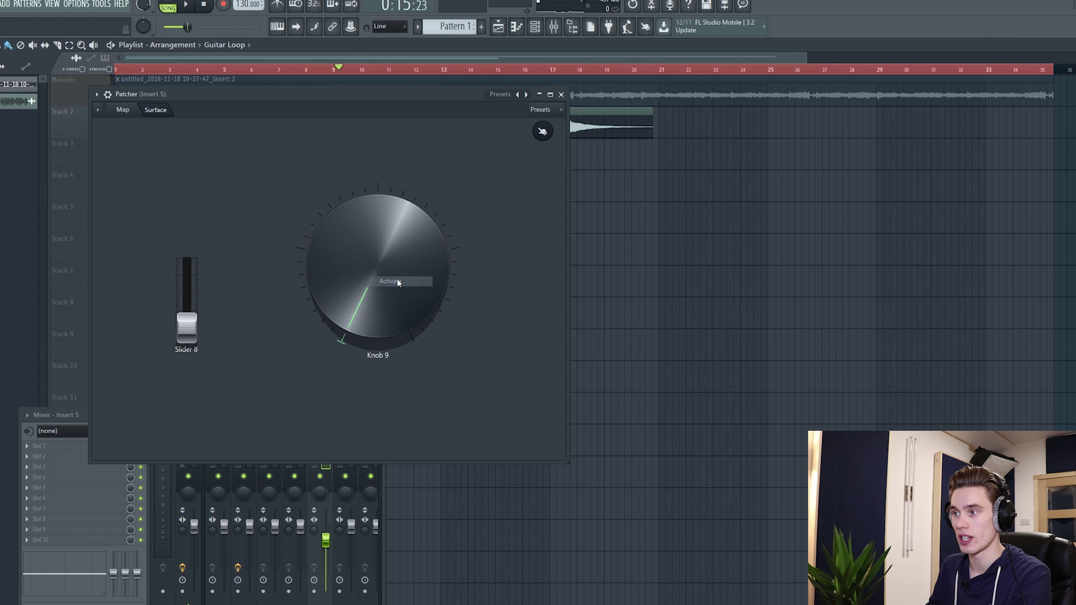
pyautogui.rightClick(180, 329)
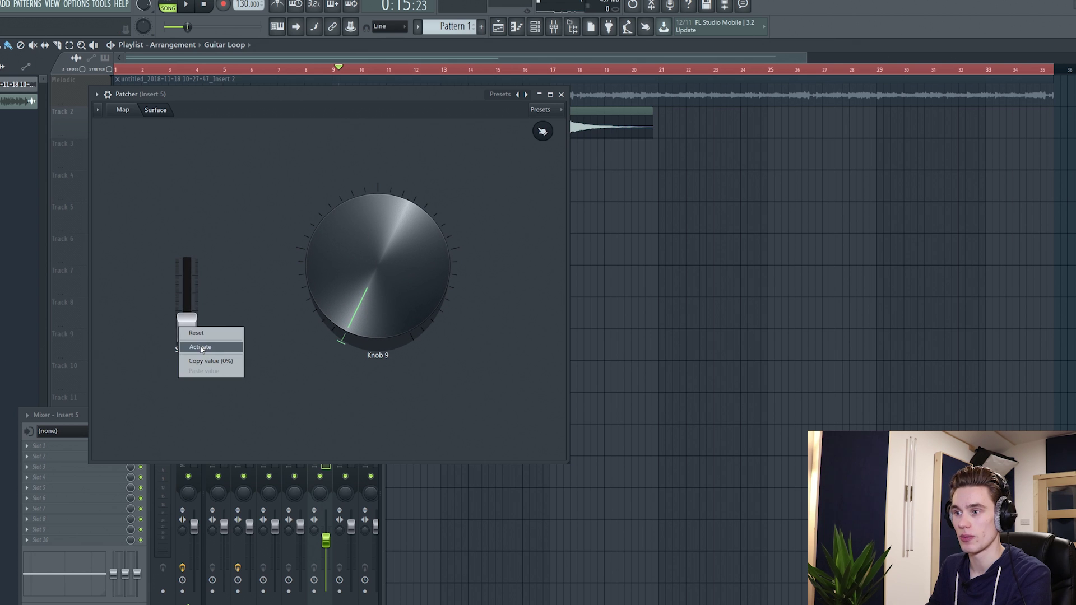
pyautogui.click(201, 348)
# In the map, connect the surface's slider output to Fruity Reeverb 2 and its knob output to Fruity Fast Dist.
pyautogui.click(122, 110)
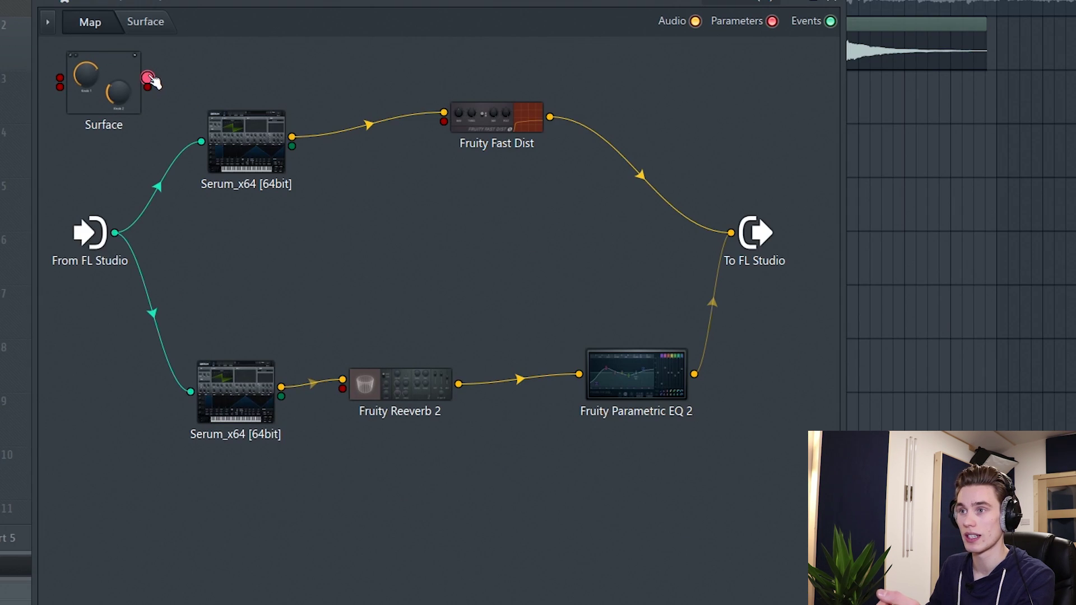
pyautogui.moveTo(525, 399); pyautogui.dragTo(689, 414)
pyautogui.moveTo(253, 88); pyautogui.dragTo(344, 390)
pyautogui.moveTo(148, 87); pyautogui.dragTo(443, 121)
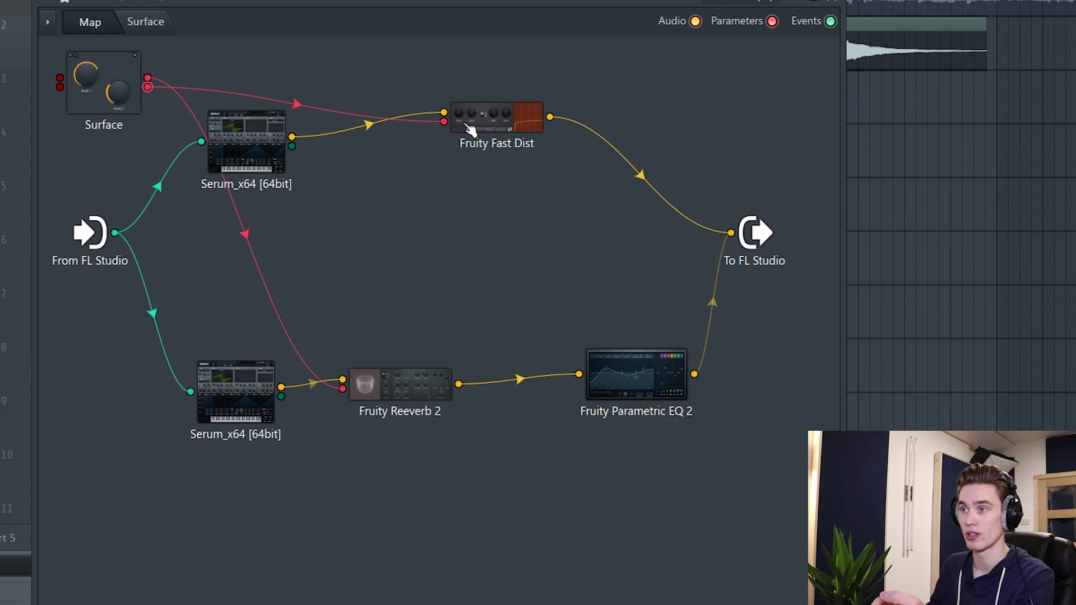
# On the surface, turn the custom knob to its maximum and raise the slider partway.
pyautogui.click(152, 23)
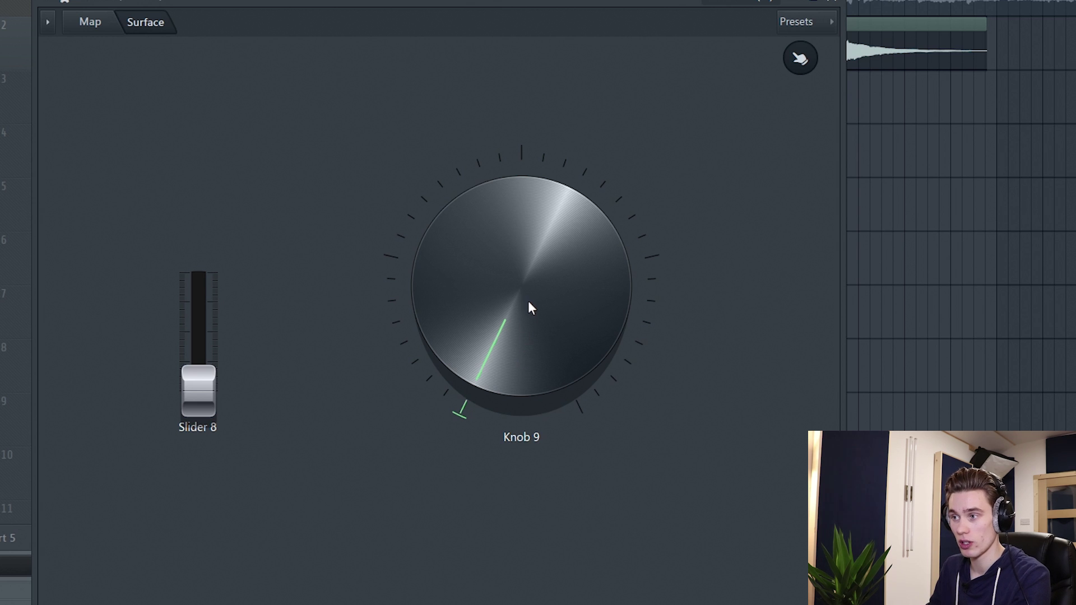
pyautogui.moveTo(507, 336); pyautogui.dragTo(409, 455)
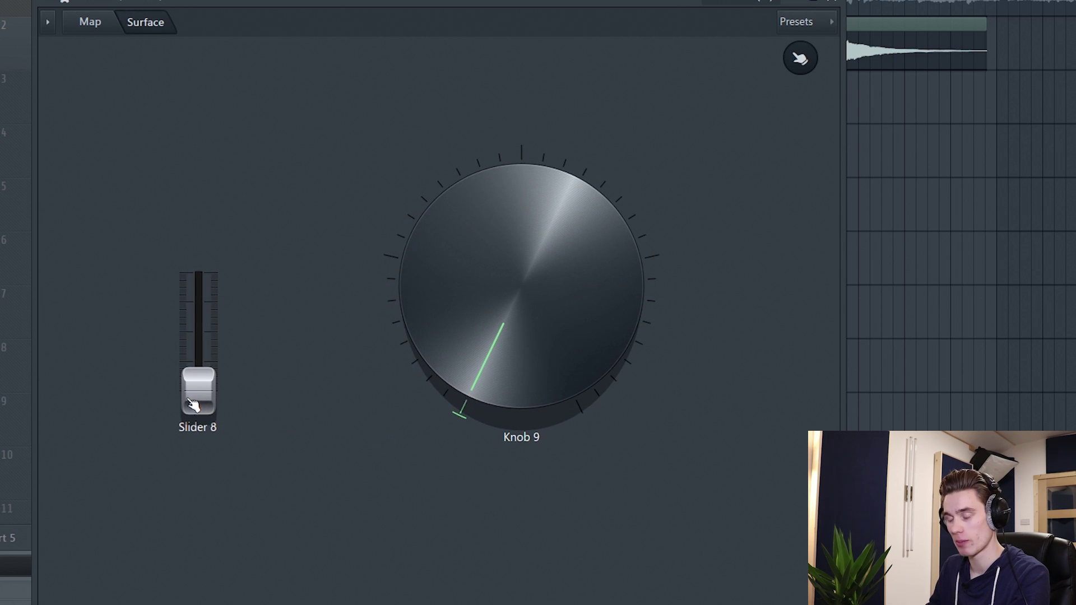
pyautogui.moveTo(194, 406); pyautogui.dragTo(195, 344)
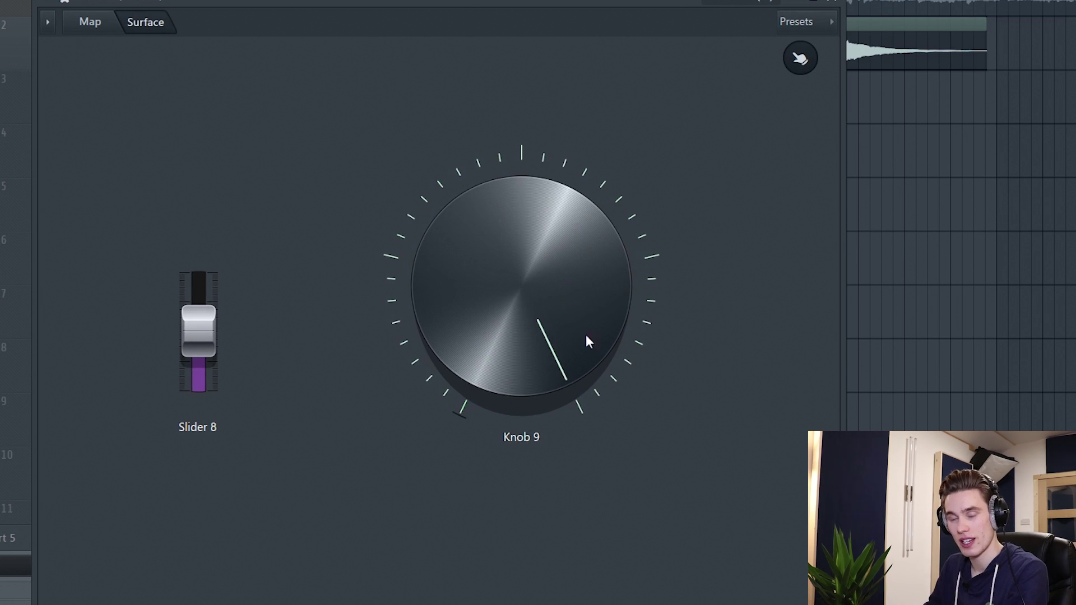
# Disconnect the surface's slider output and link the knob output to Fruity Reeverb 2 as well as Fast Dist.
pyautogui.click(90, 22)
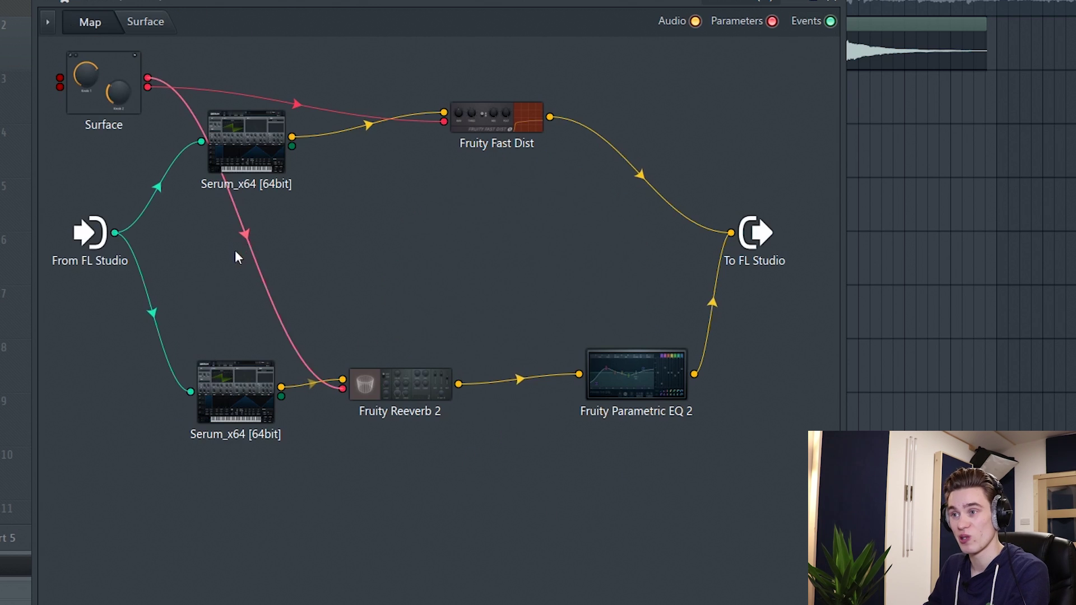
pyautogui.rightClick(149, 78)
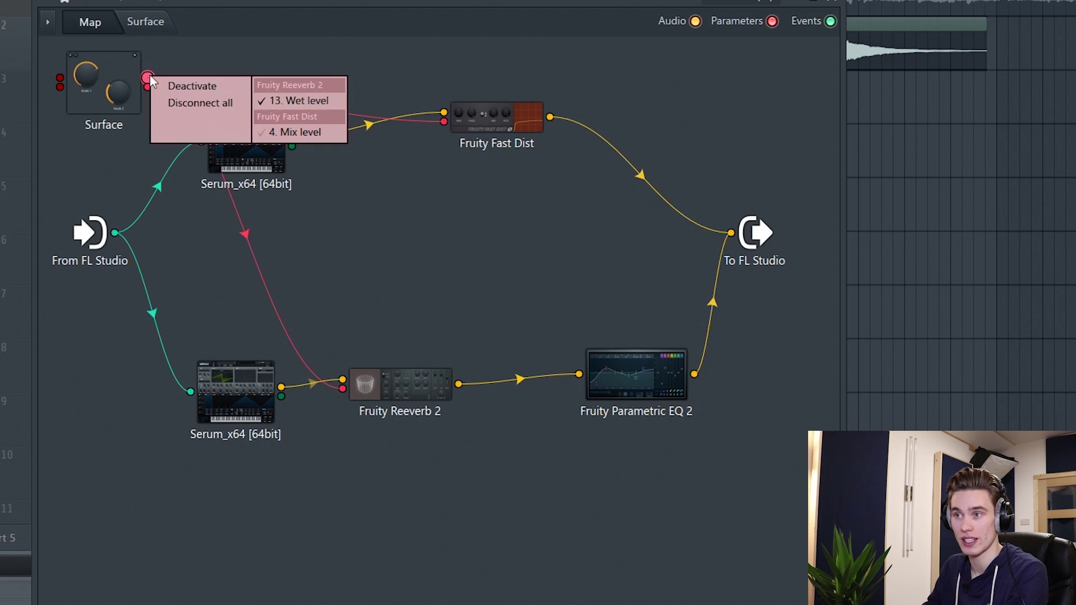
pyautogui.click(187, 103)
pyautogui.moveTo(147, 86); pyautogui.dragTo(343, 389)
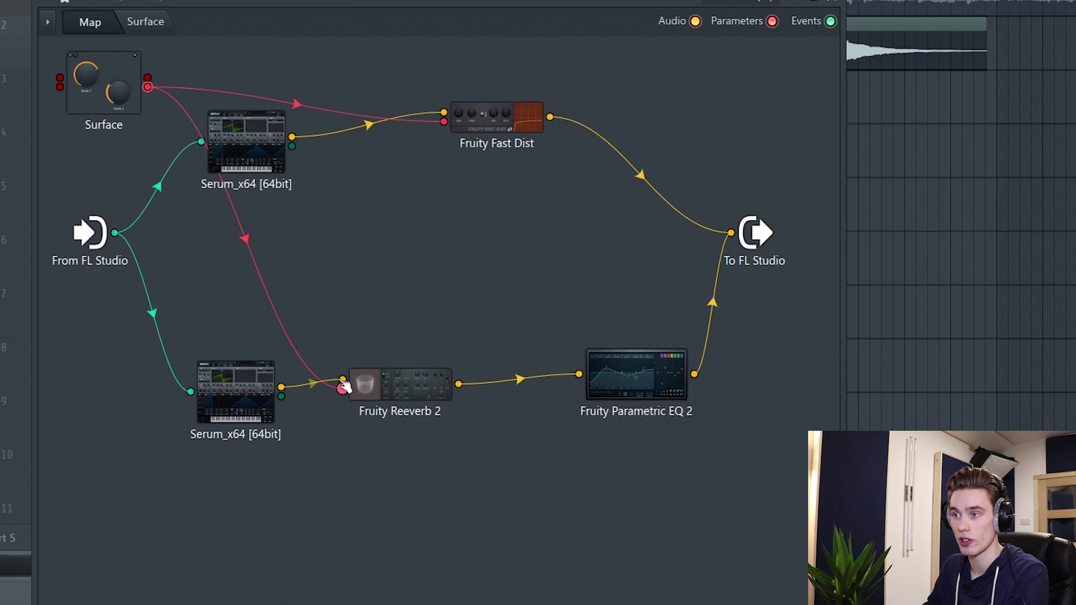
# Operate the surface knob to control both effects at once, bringing it down to its minimum.
pyautogui.click(150, 23)
pyautogui.moveTo(579, 275); pyautogui.dragTo(581, 222)
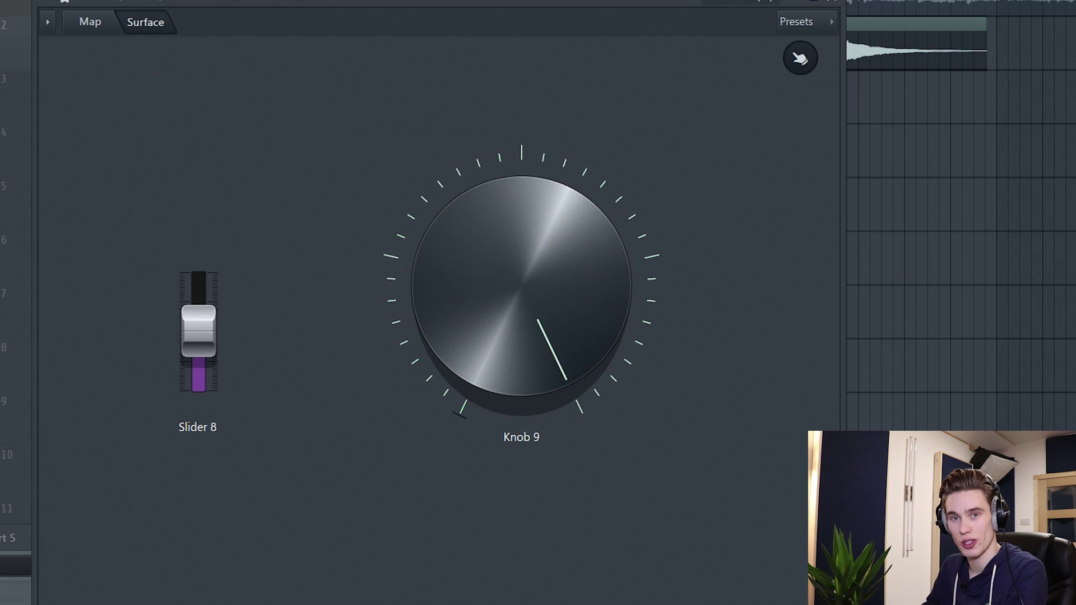
pyautogui.moveTo(580, 223); pyautogui.dragTo(560, 261)
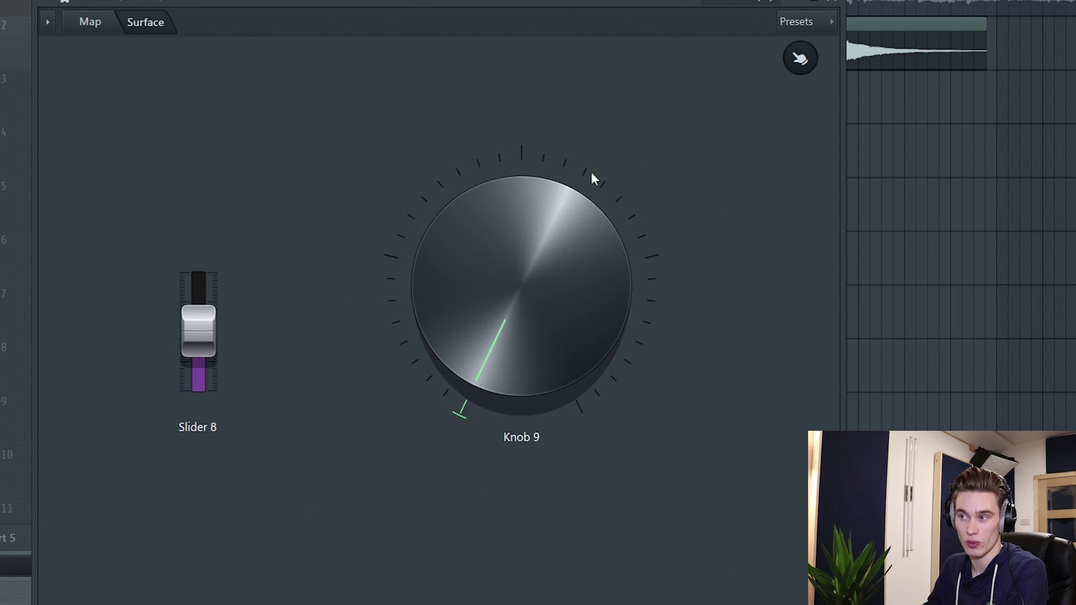
# Tidy the map layout by repositioning the From FL Studio and Fruity Reeverb 2 modules.
pyautogui.click(93, 22)
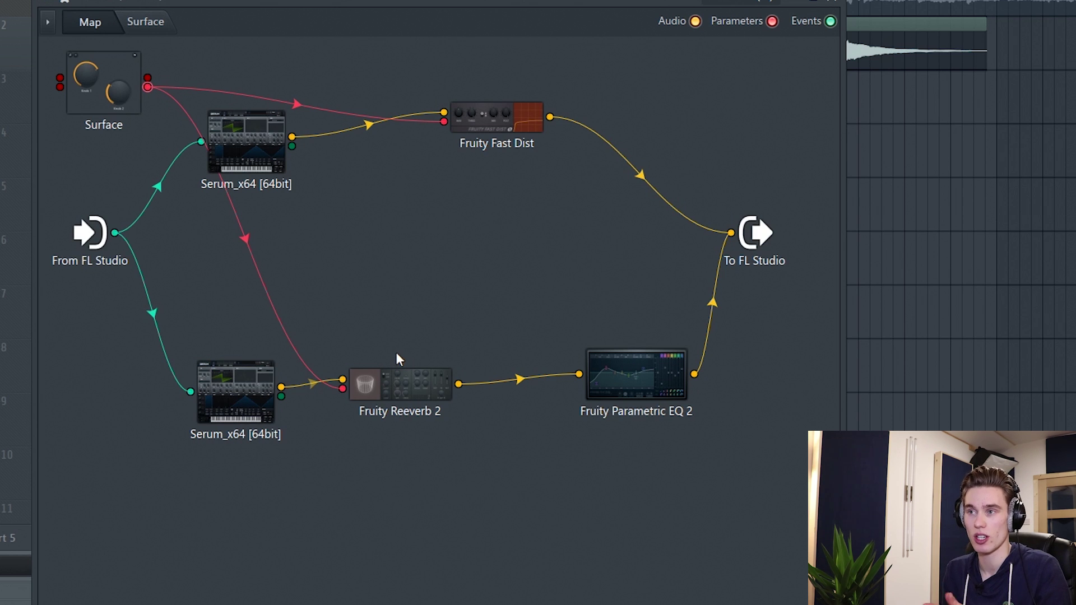
pyautogui.moveTo(93, 233)
pyautogui.mouseDown()
pyautogui.moveTo(92, 261)
pyautogui.moveTo(92, 251)
pyautogui.mouseUp()
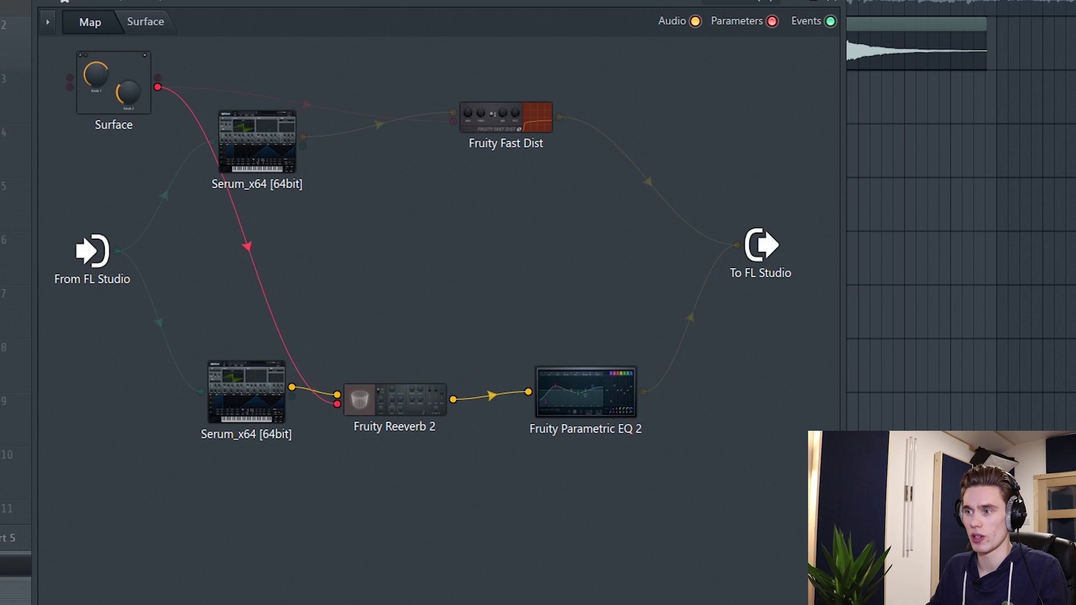
pyautogui.moveTo(417, 409); pyautogui.dragTo(421, 409)
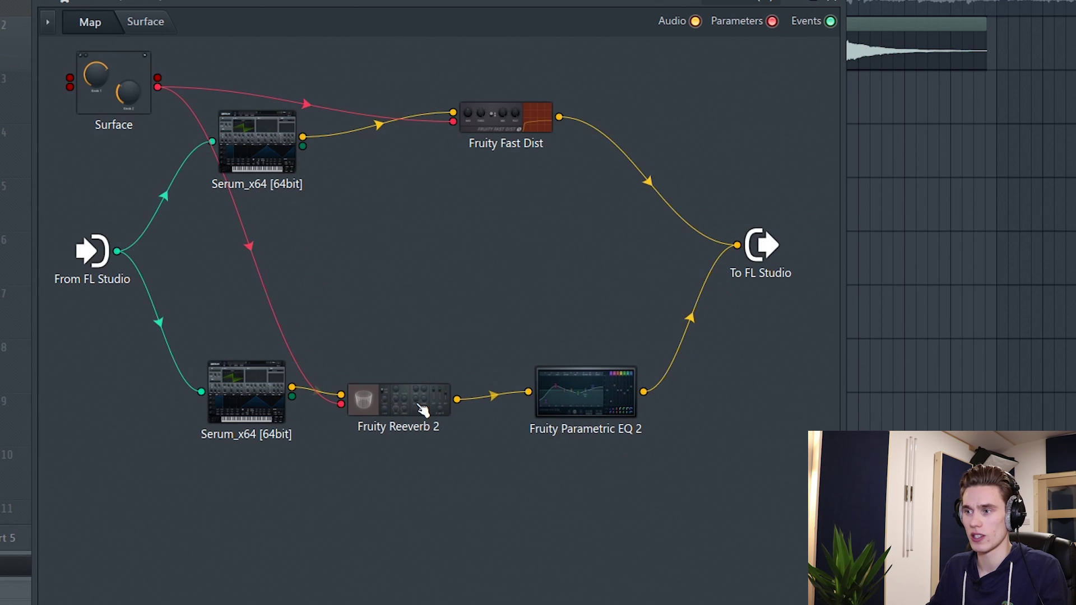